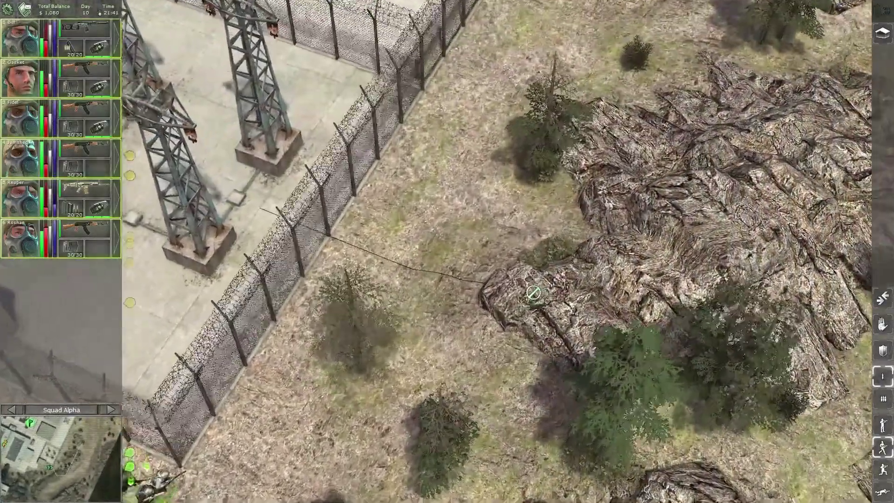
scroll("up", 3)
Scout the fence line, shed and courtyard up to the concrete wall
key("Up")
key("Up")
key("Up")
key("Up")
key("Up")
key("Up")
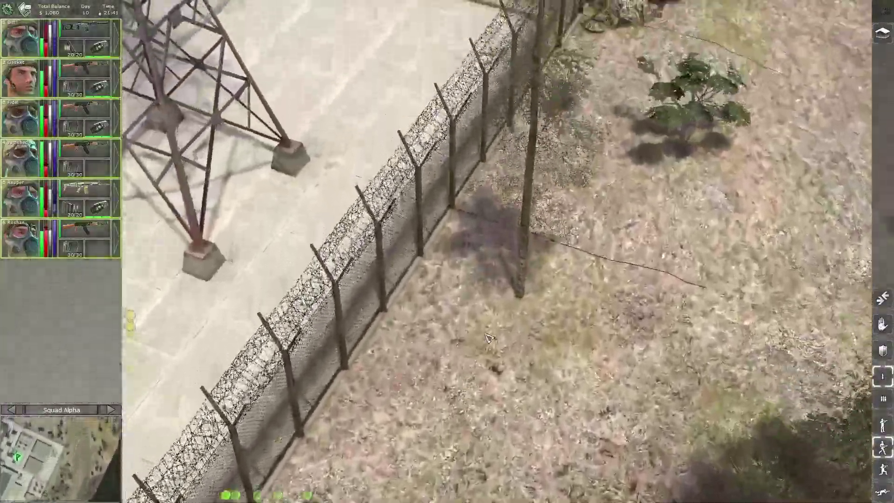
key("Up")
key("Up")
key("Up")
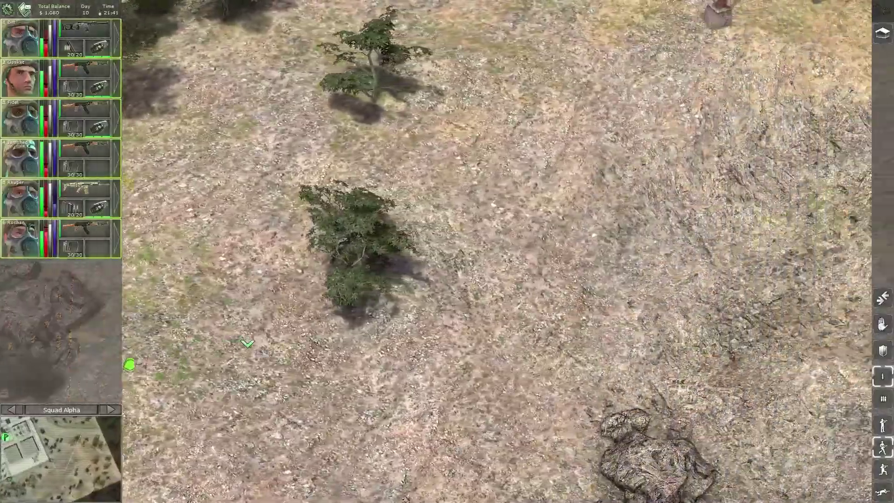
key("Left")
key("Left")
key("Left")
key("Left")
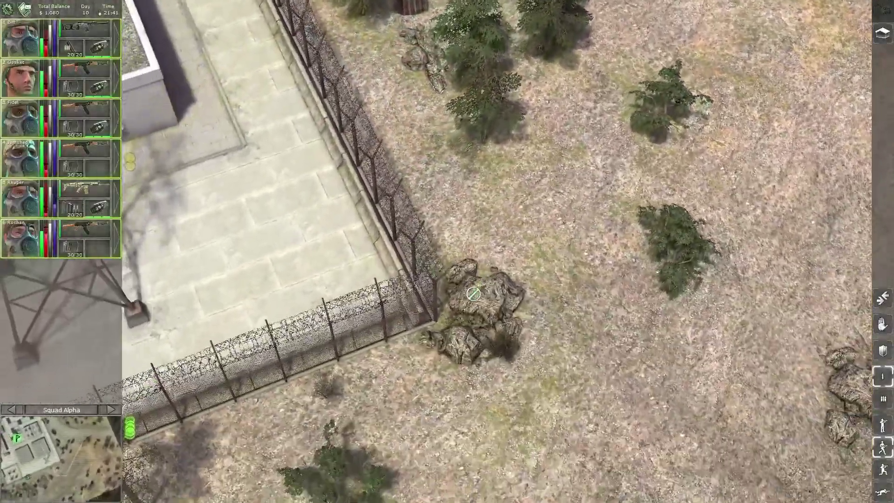
key("Left")
key("Up")
key("Up")
key("Up")
key("Up")
scroll("down", 3)
scroll("up", 3)
key("Up")
key("Up")
key("Up")
key("Up")
key("Up")
key("Up")
key("Up")
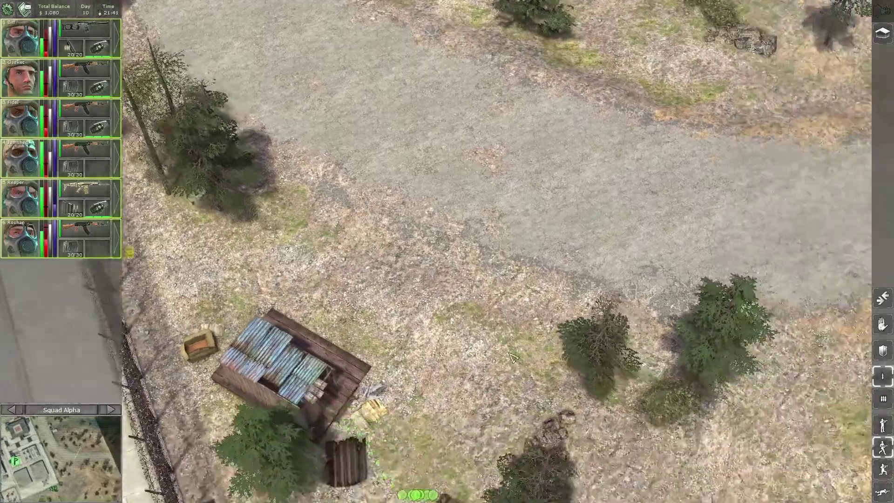
key("Up")
key("Up")
key("Up")
key("Up")
key("Up")
key("Up")
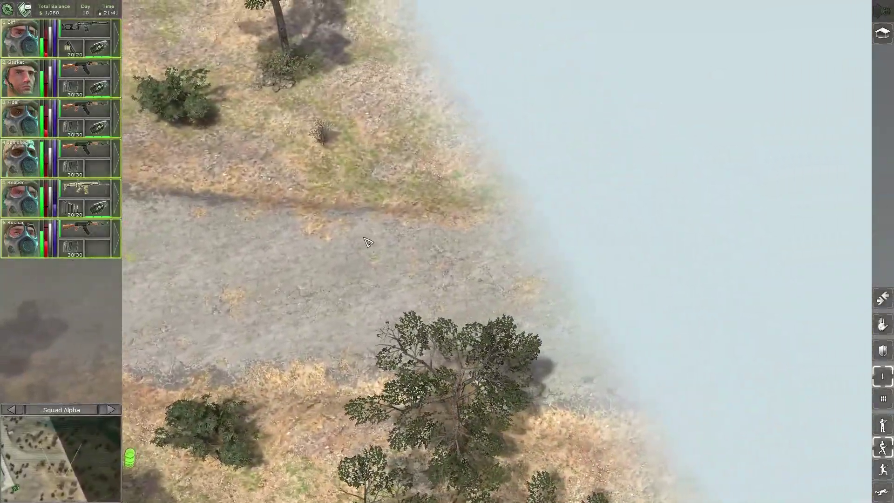
key("Left")
key("Left")
key("Down")
key("Down")
key("Down")
key("Down")
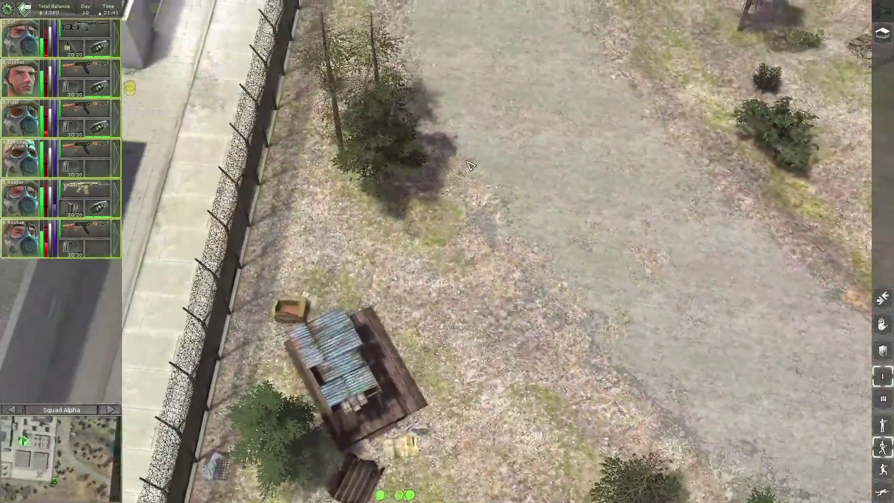
key("Down")
key("Down")
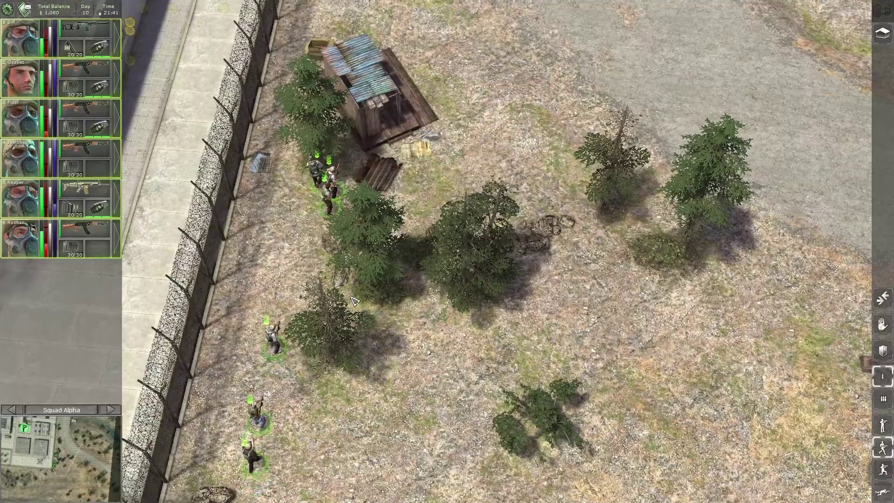
key("Up")
key("Up")
key("Up")
key("Up")
key("Up")
key("Up")
key("Up")
key("Up")
key("Left")
key("Left")
key("Left")
key("Left")
key("Left")
key("Left")
key("Left")
key("Left")
key("Right")
key("Right")
key("Right")
key("Right")
key("Right")
key("Right")
key("Right")
key("Right")
key("Right")
key("Right")
key("Right")
key("Right")
key("Right")
key("Right")
key("Right")
key("Right")
key("Right")
key("Right")
key("Right")
key("Right")
key("Right")
key("Right")
key("Right")
key("Right")
key("Left")
key("Left")
key("Left")
key("Left")
key("Left")
key("Left")
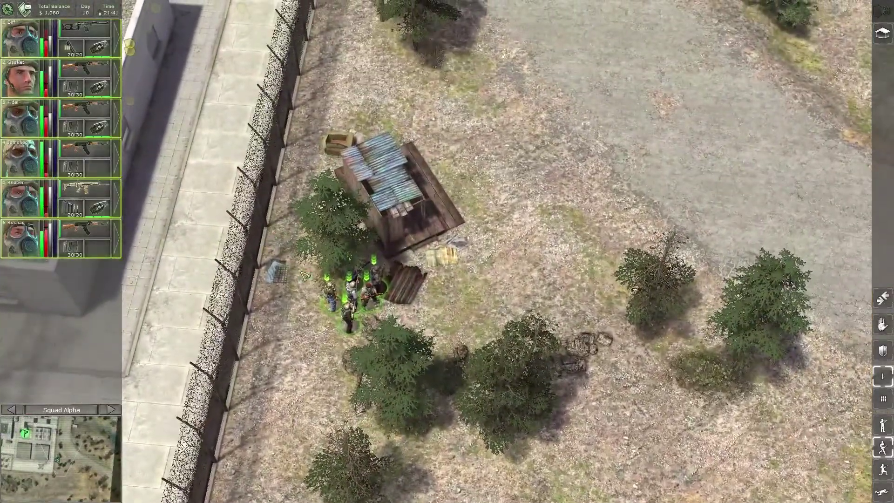
key("Up")
key("Up")
key("Up")
key("Up")
key("Up")
key("Up")
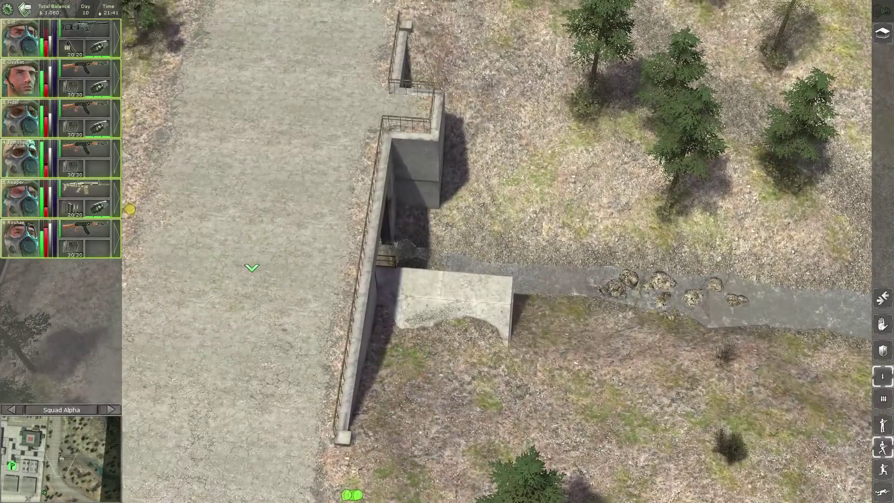
Plot Squad Alpha's move paths toward the concrete wall, soldier by soldier
left_click(253, 267)
key("Down")
key("Down")
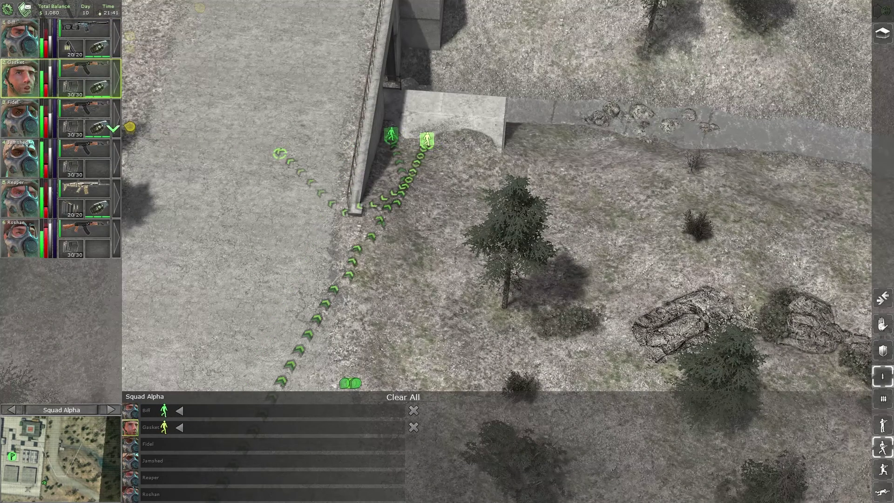
key("Left")
key("Left")
key("Left")
key("Left")
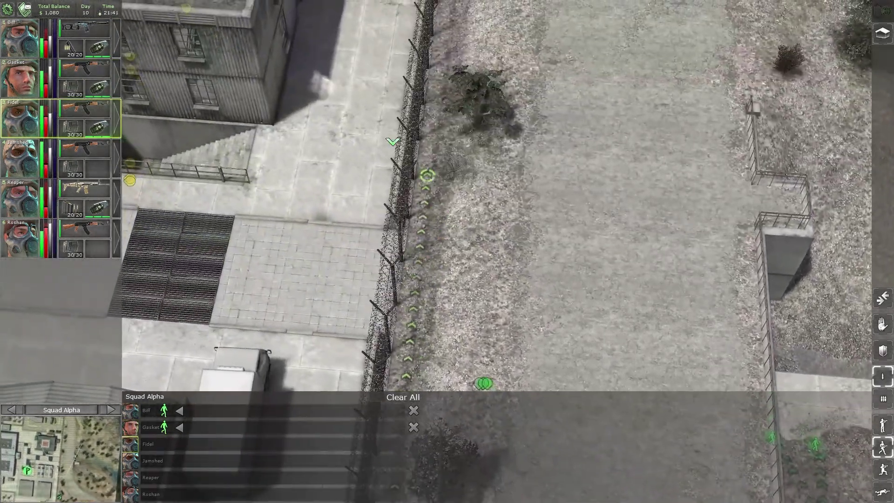
key("Left")
key("Left")
key("Left")
key("Left")
key("Left")
key("Left")
key("Left")
key("Left")
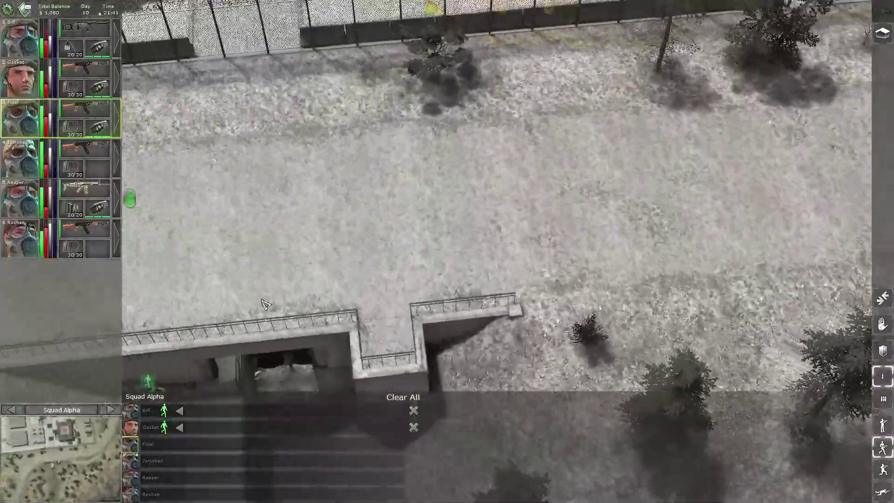
key("Left")
key("Left")
key("Left")
key("Left")
key("Left")
key("Left")
key("Left")
key("Left")
key("Left")
key("Left")
key("Left")
key("Left")
key("Left")
key("Left")
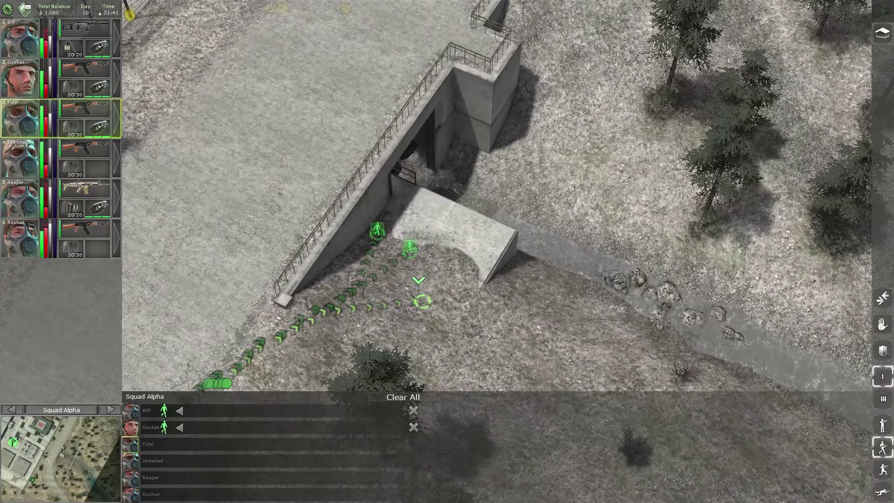
key("Left")
key("Left")
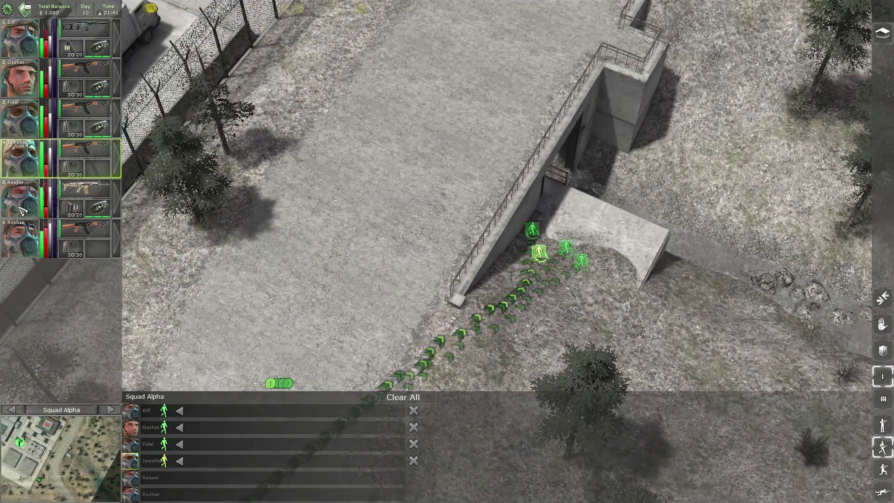
key("Left")
key("Left")
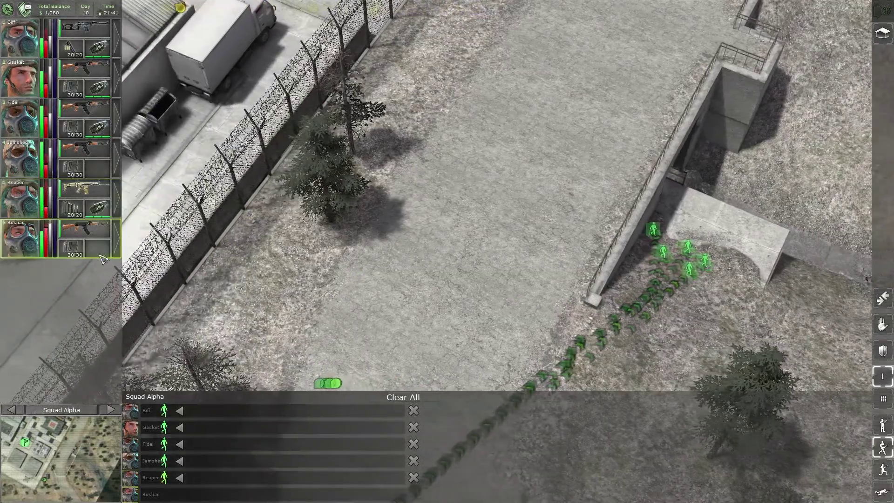
Execute the plan and follow the squad running past the bunker
key("Down")
key("Down")
key("Down")
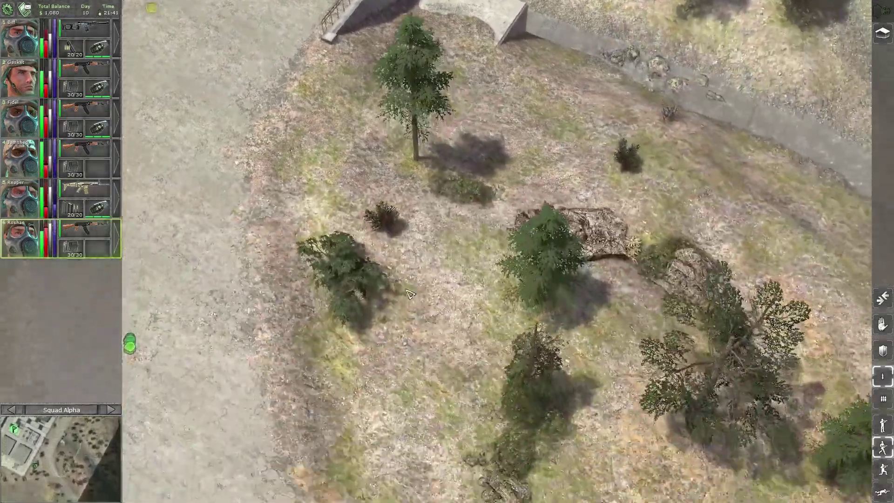
left_click_drag(723, 245, 439, 357)
key("Up")
key("Up")
key("Up")
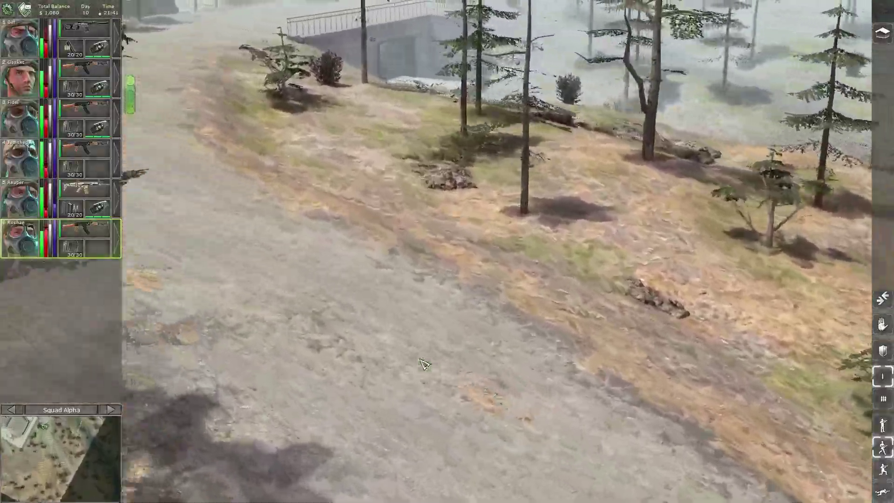
key("Up")
key("Up")
key("Up")
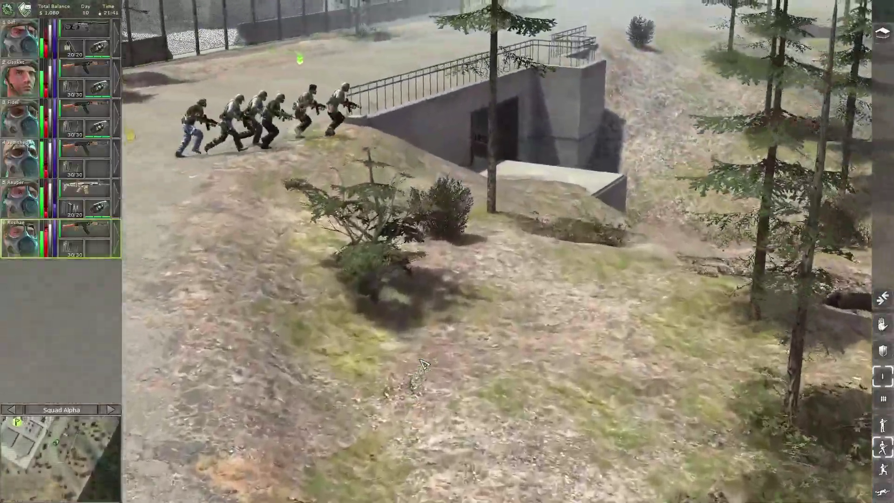
left_click_drag(404, 342, 321, 353)
Send the squad to the culvert entrance and select all six soldiers
left_click(324, 356)
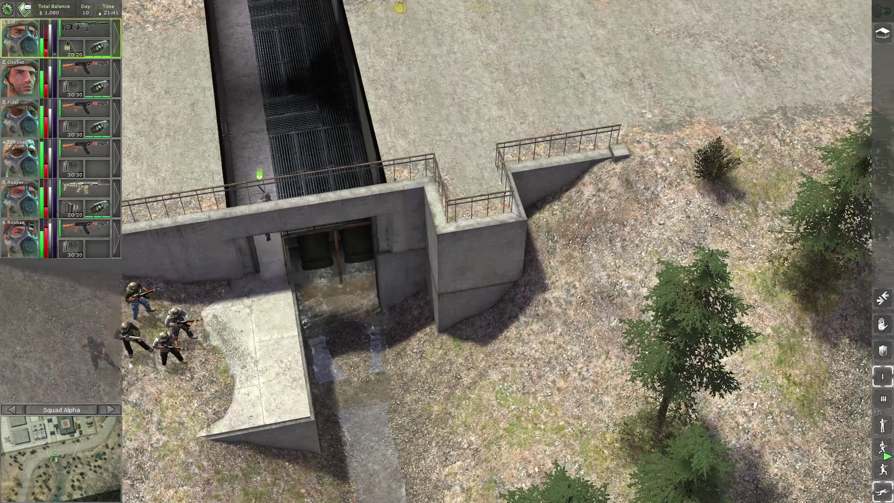
key("Down")
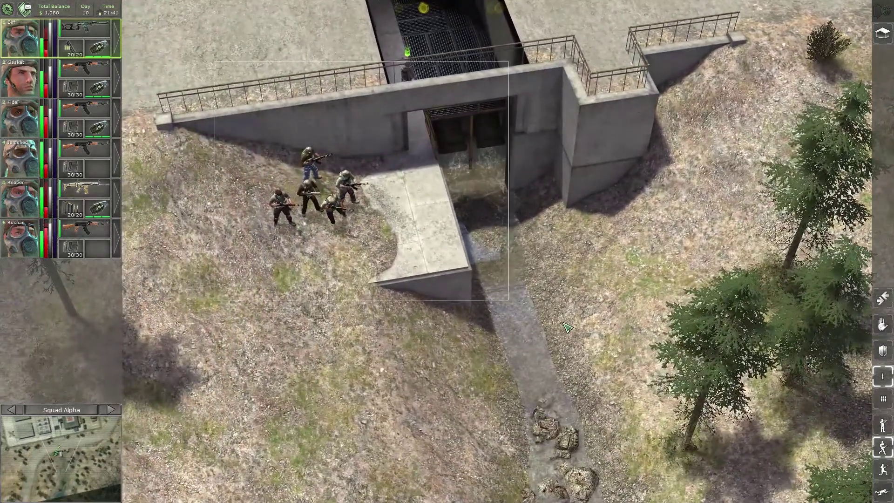
key("ctrl+a")
key("Up")
key("Up")
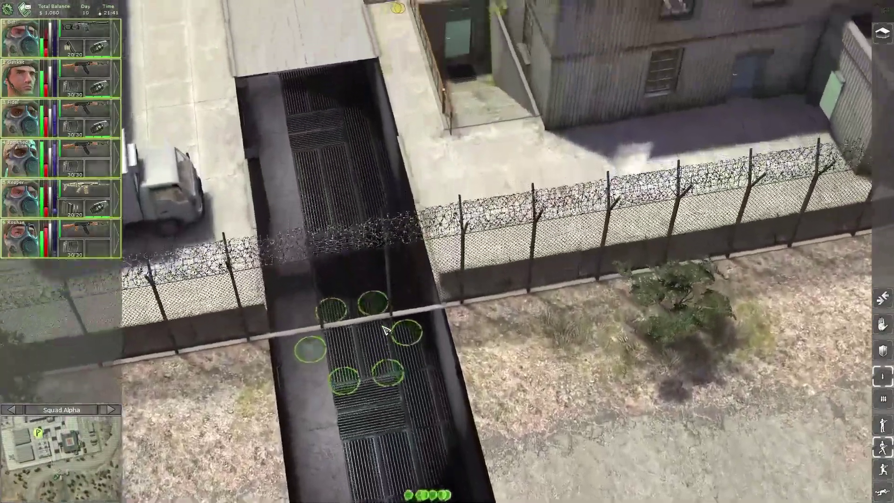
key("Up")
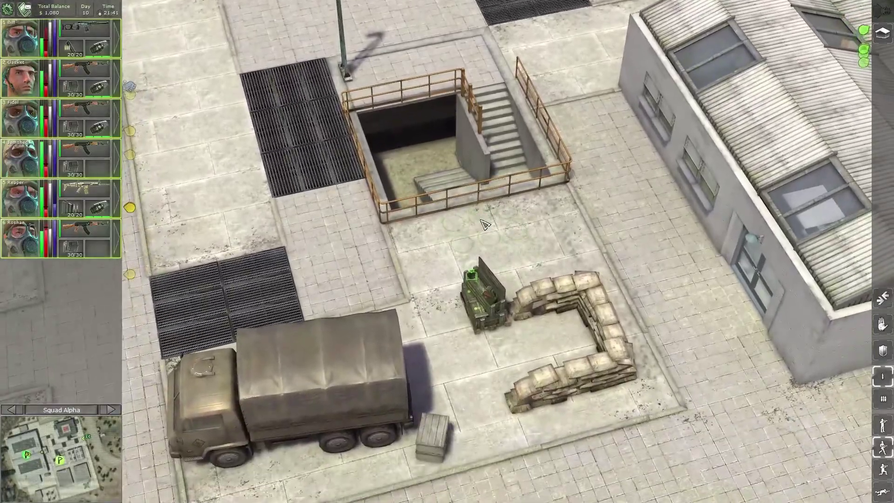
Scout the grated channel, the barrel rooftops and the parking lot
key("Up")
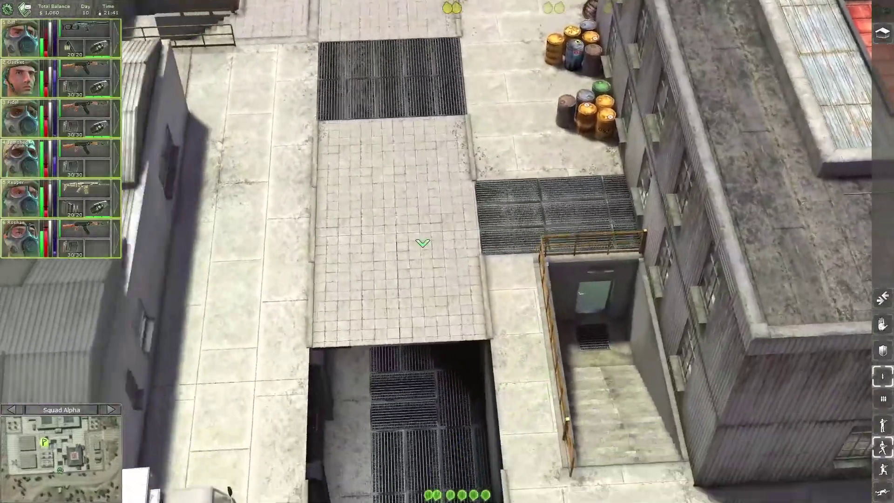
key("Down")
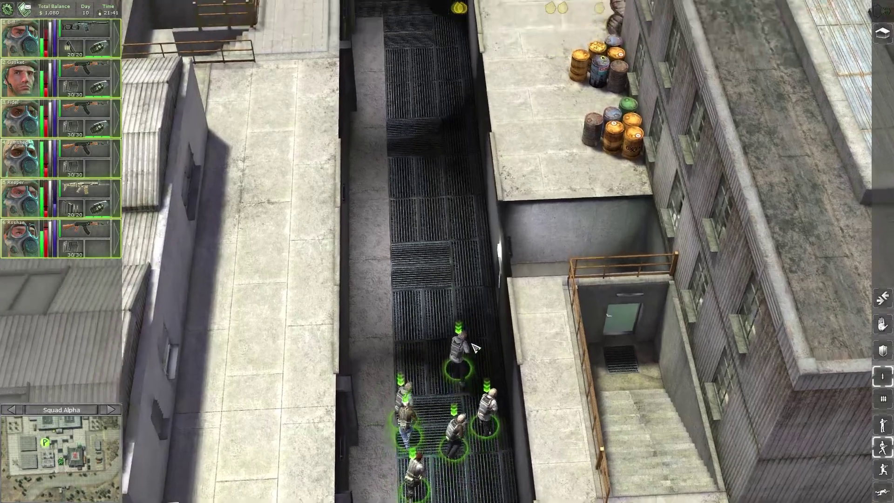
key("Delete")
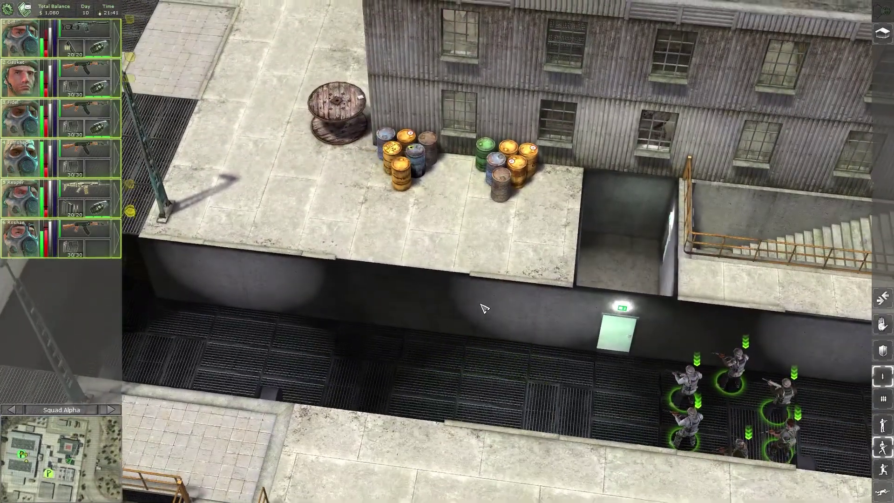
key("Up")
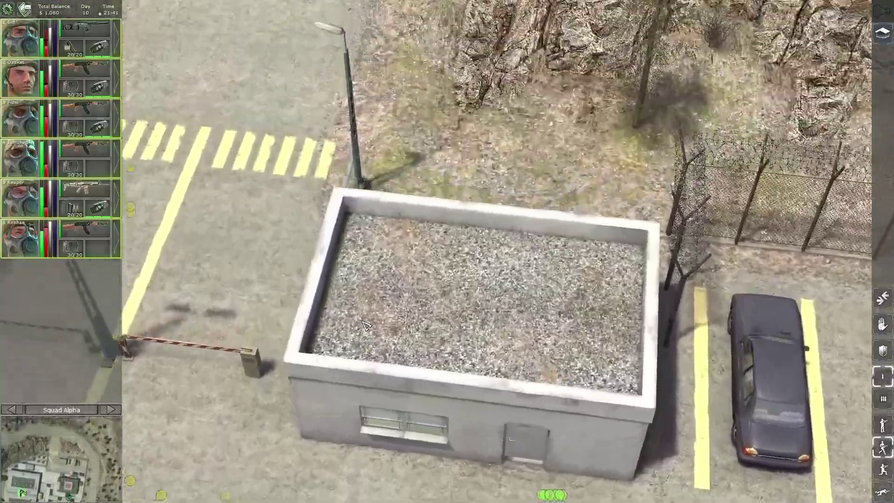
key("Up")
key("Down")
key("Down")
key("Down")
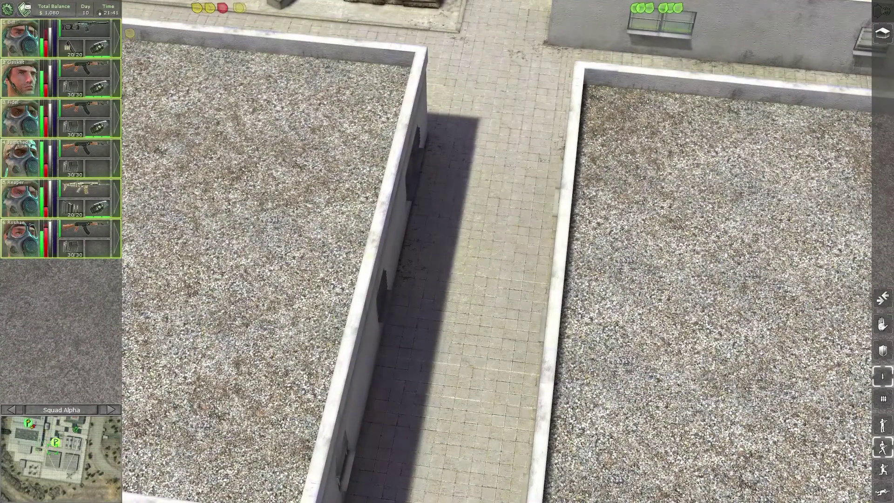
Plot move points along the grating to the channel's far end
key("Up")
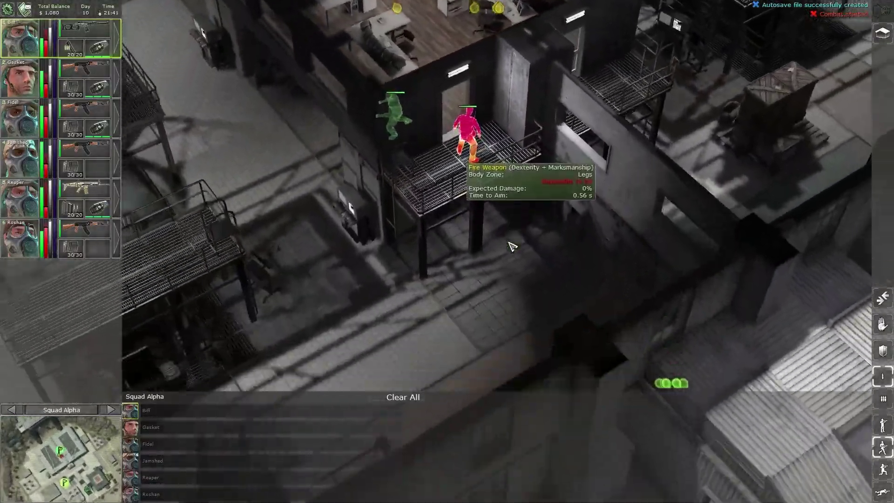
key("Down")
key("Down")
left_click(371, 267)
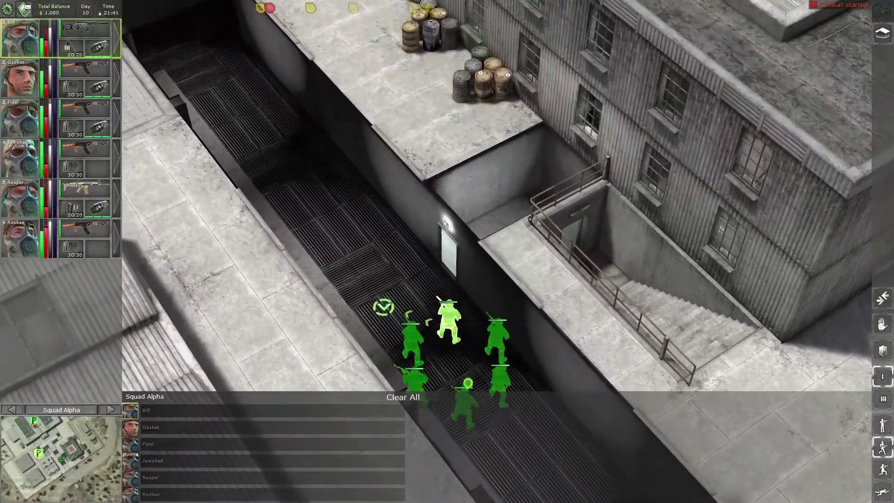
key("Down")
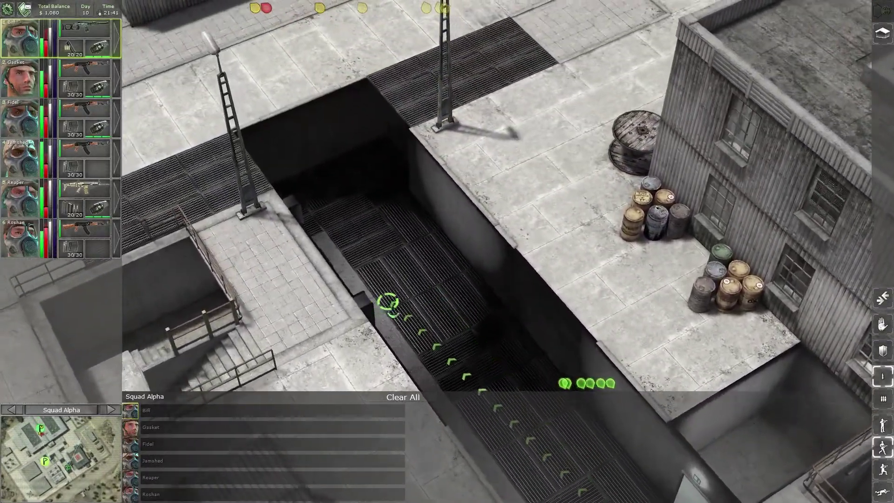
left_click(397, 337)
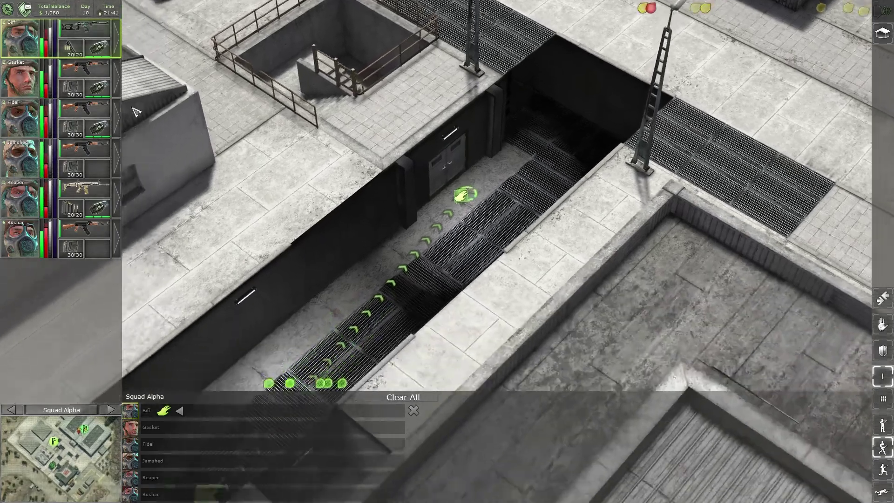
key("Down")
left_click(12, 85)
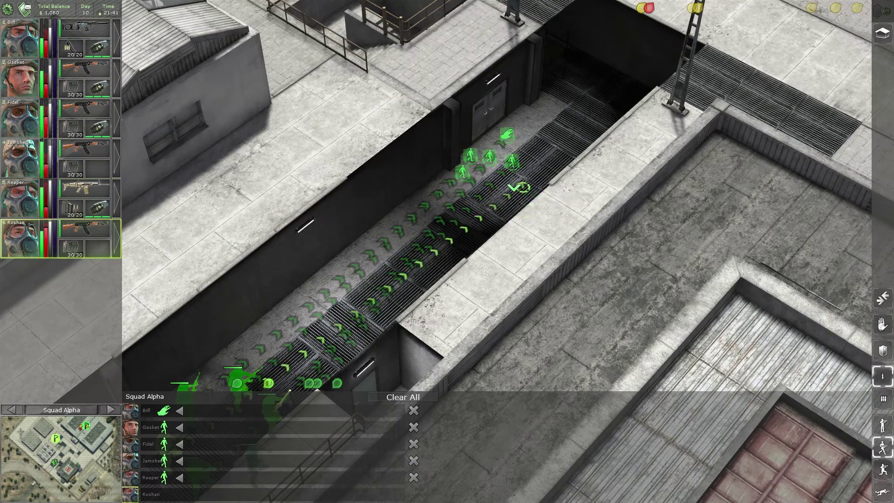
Play the advance along the trench, then order Biff into the stairwell pit
key("space")
key("Up")
key("Up")
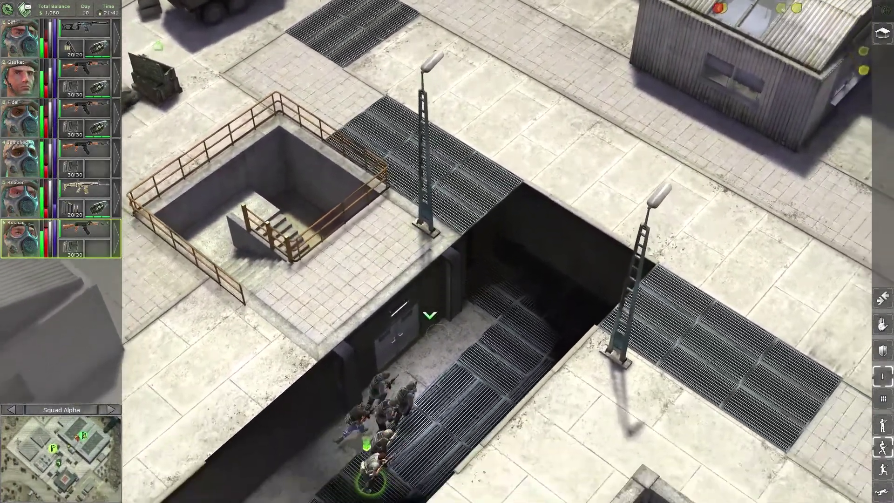
key("space")
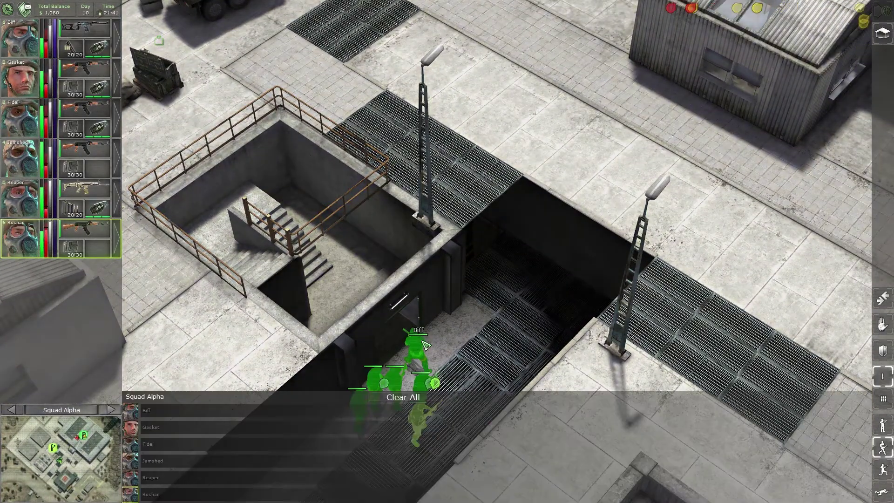
left_click(418, 350)
left_click(240, 194)
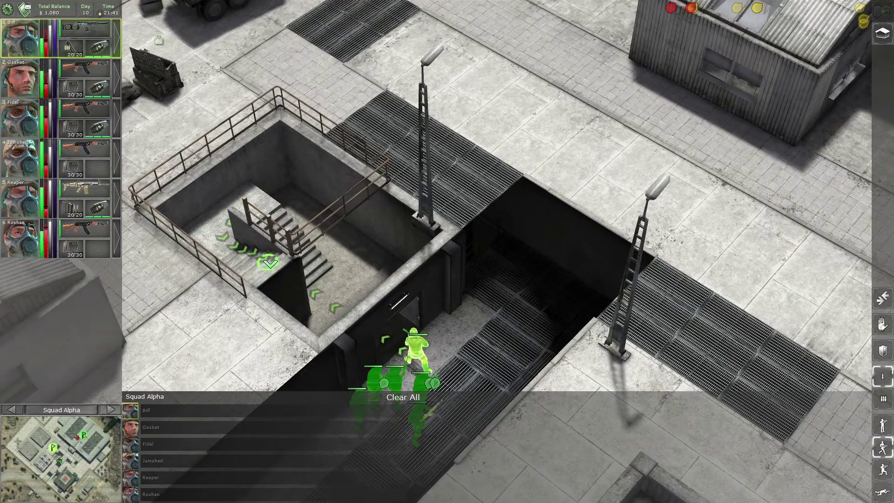
key("Delete")
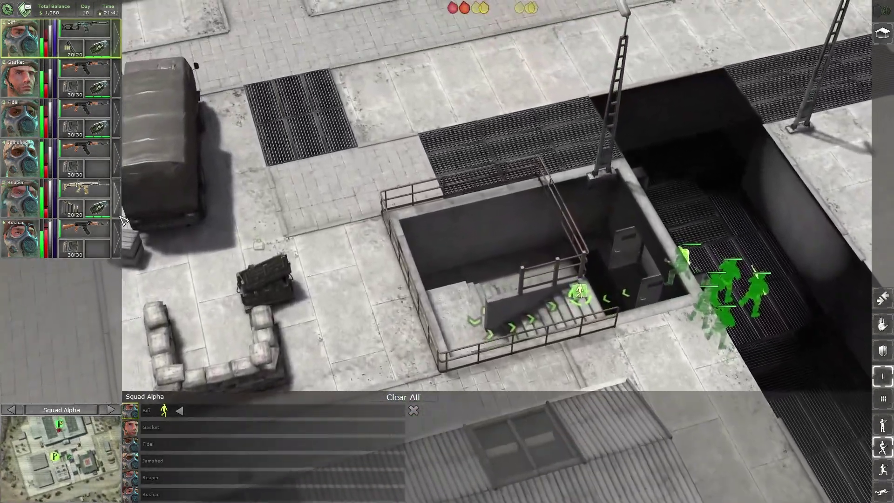
Scout the balcony building and plot courtyard routes for Gasket, Jamshed and Reaper
key("w")
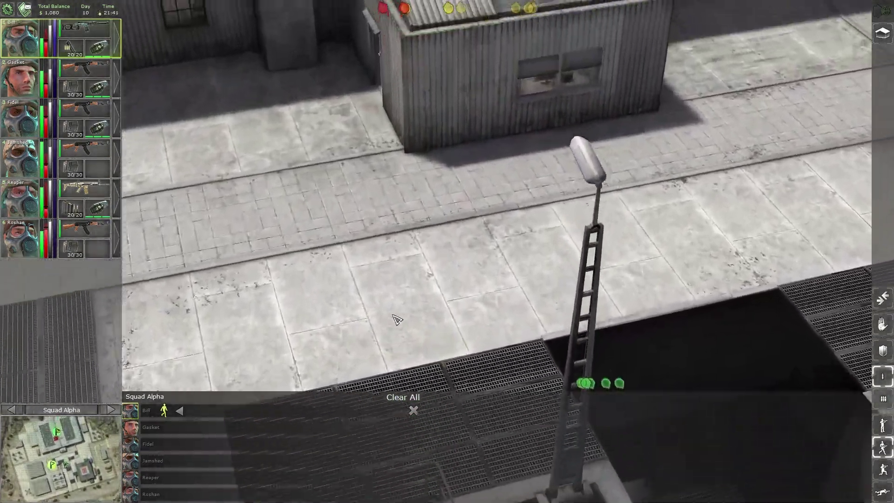
key("w")
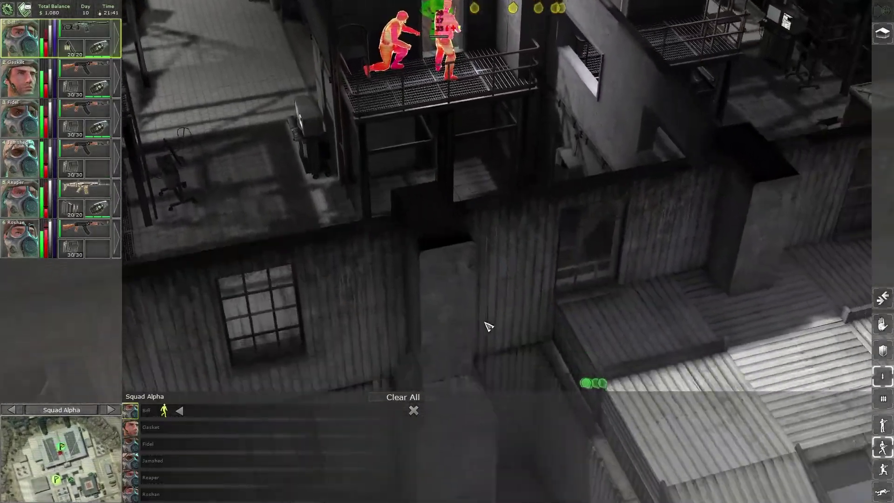
key("s")
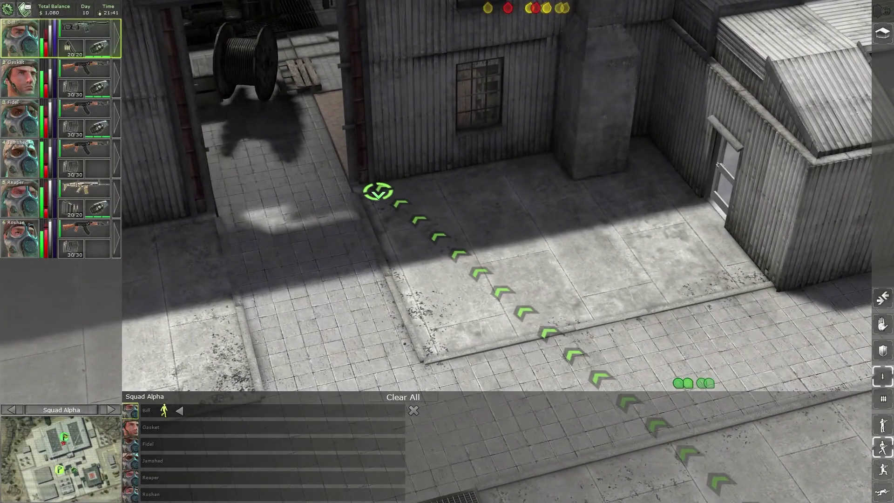
left_click(34, 78)
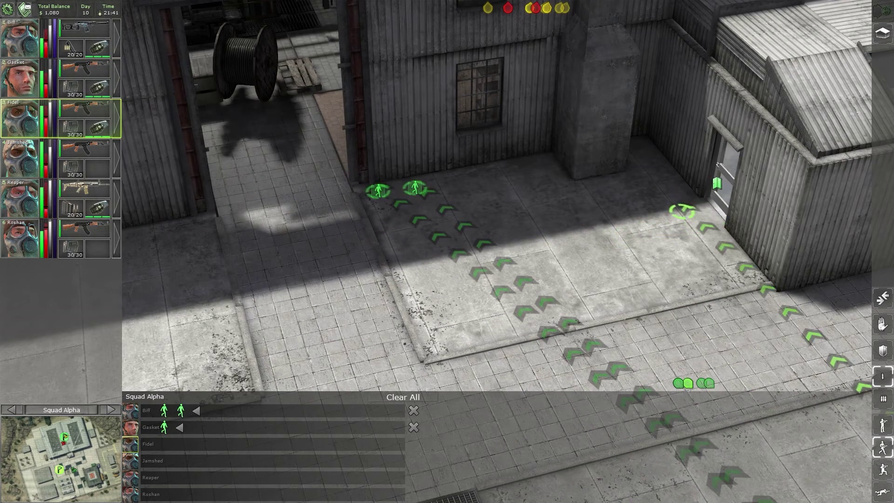
left_click(43, 169)
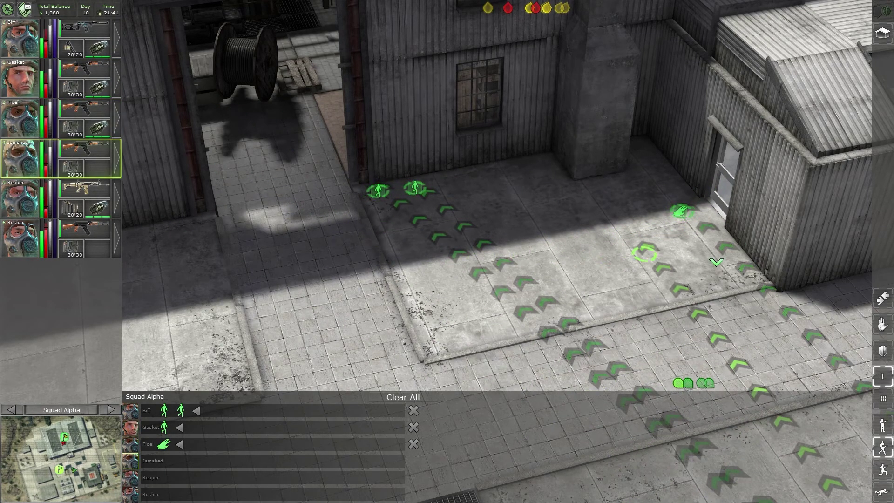
left_click(44, 203)
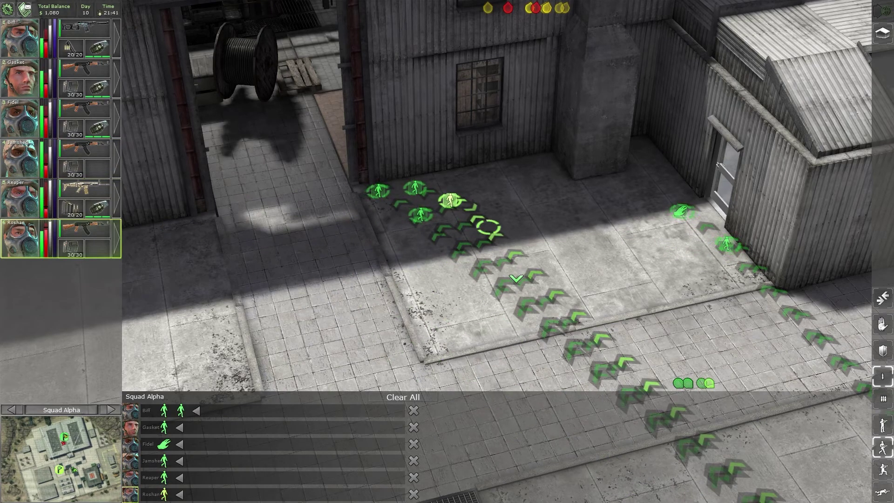
key("Down")
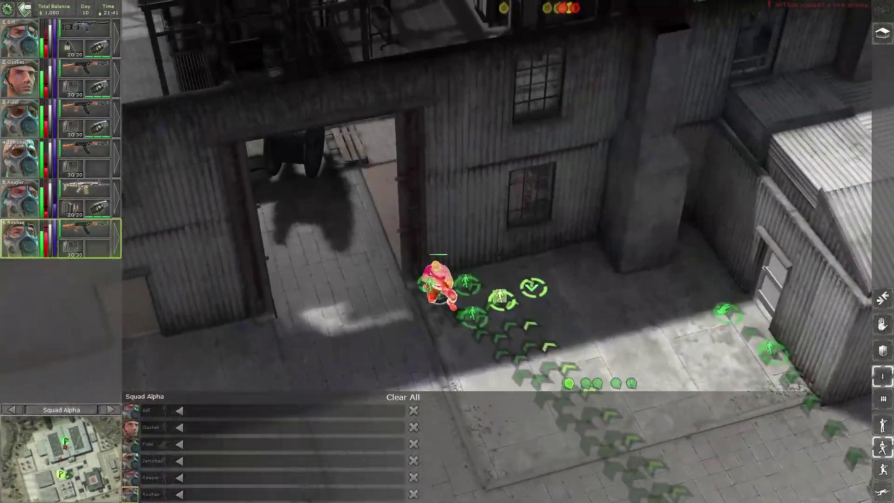
key("Down")
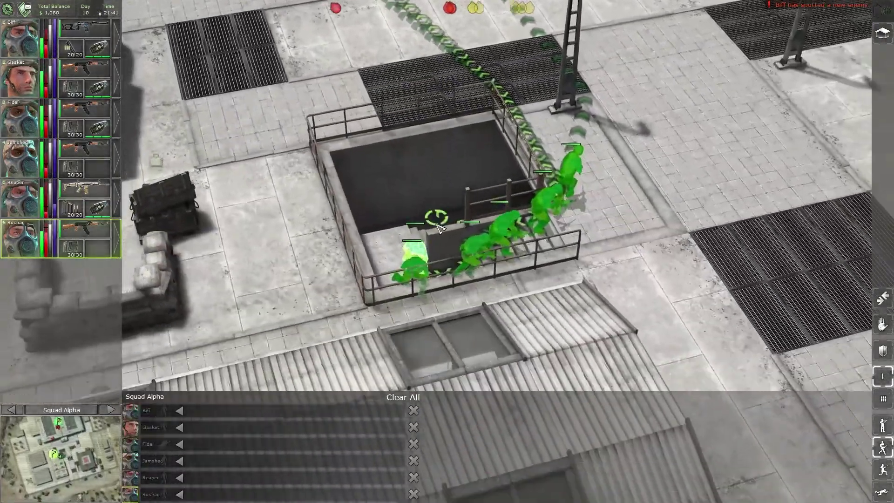
scroll("down", 3)
scroll("up", 3)
Clear all orders, move Biff beside the lamppost and have him shoot the enemy
key("Up")
key("Down")
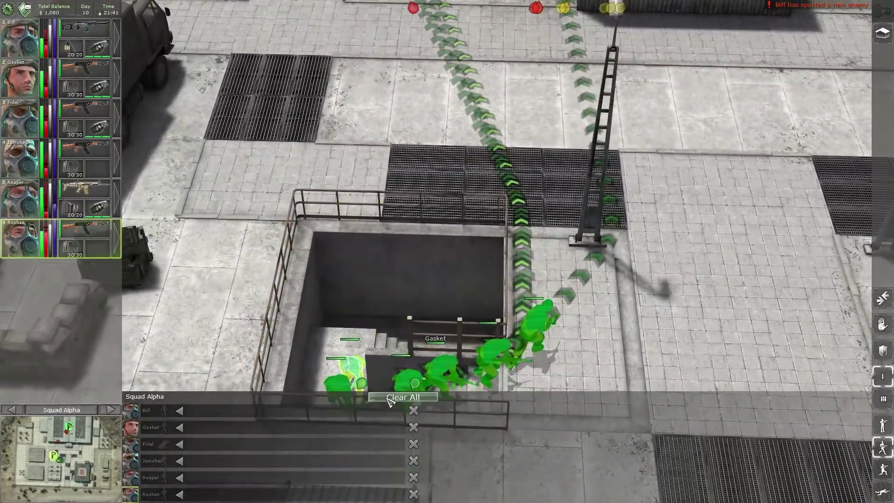
left_click(391, 400)
left_click(535, 327)
right_click(444, 270)
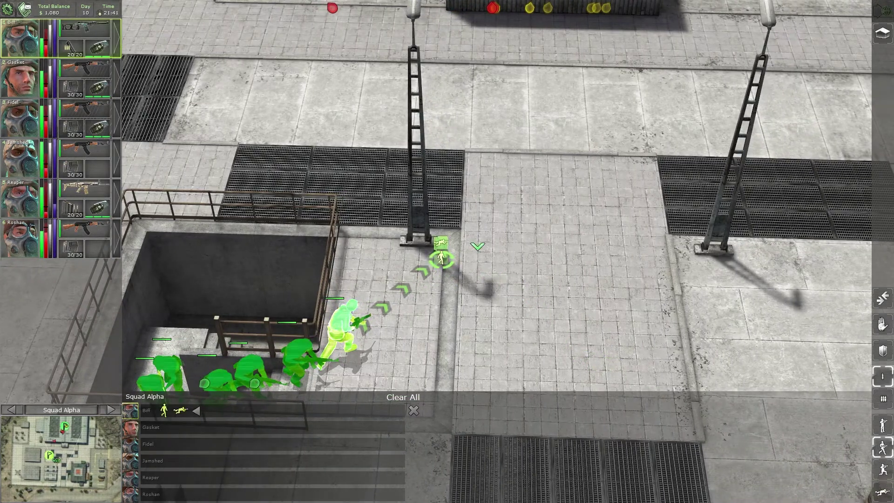
key("Up")
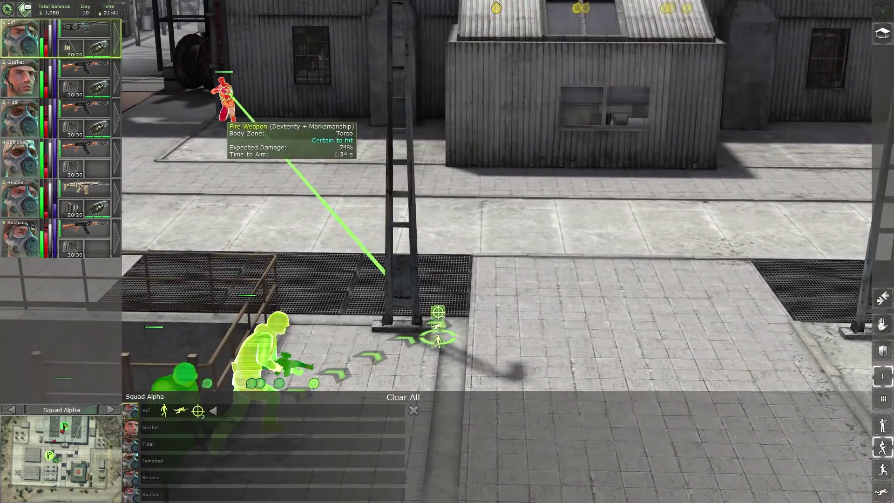
left_click(222, 89)
scroll("down", 3)
Order Fidel to fire at the enemy soldier and give Gasket his orders
left_click(294, 176)
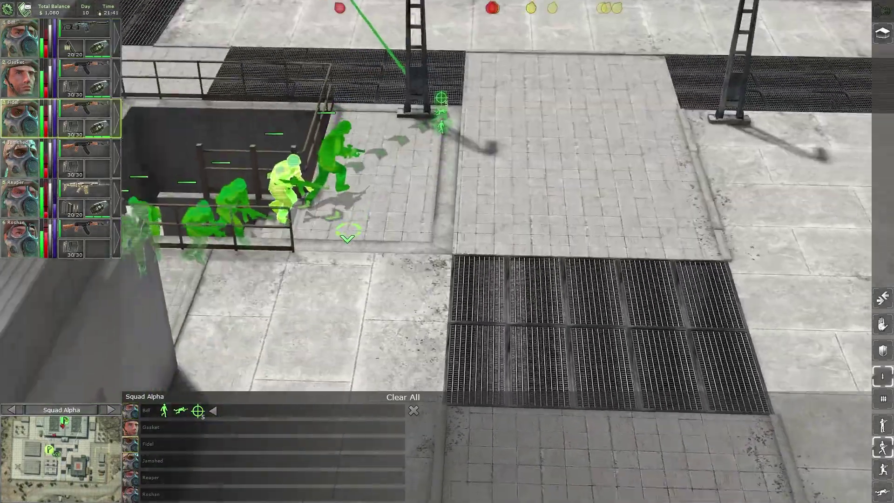
key("Up")
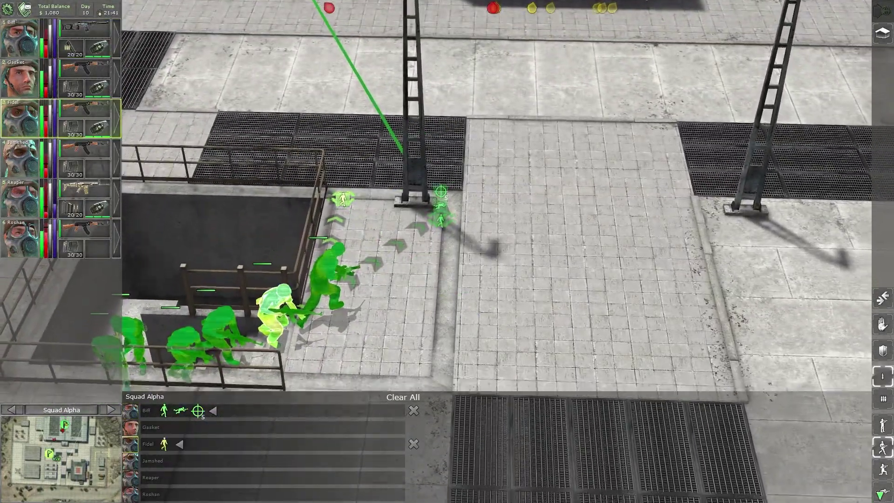
scroll("up", 3)
left_click(217, 98)
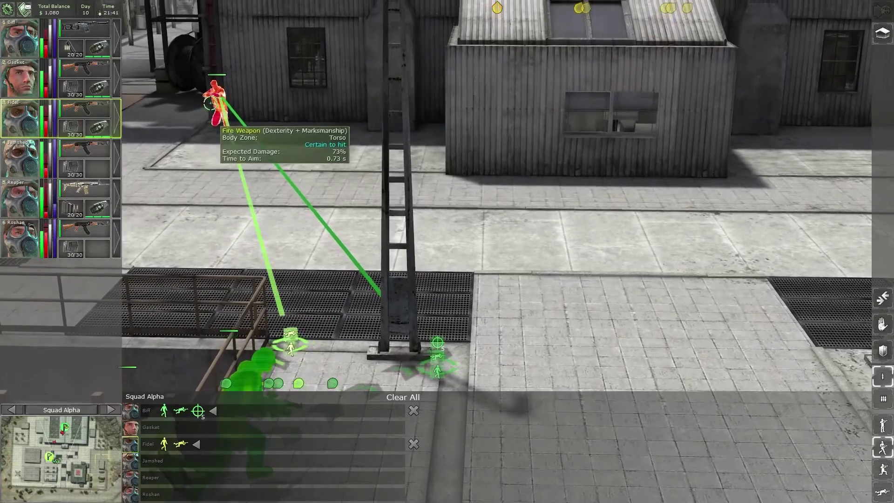
scroll("down", 3)
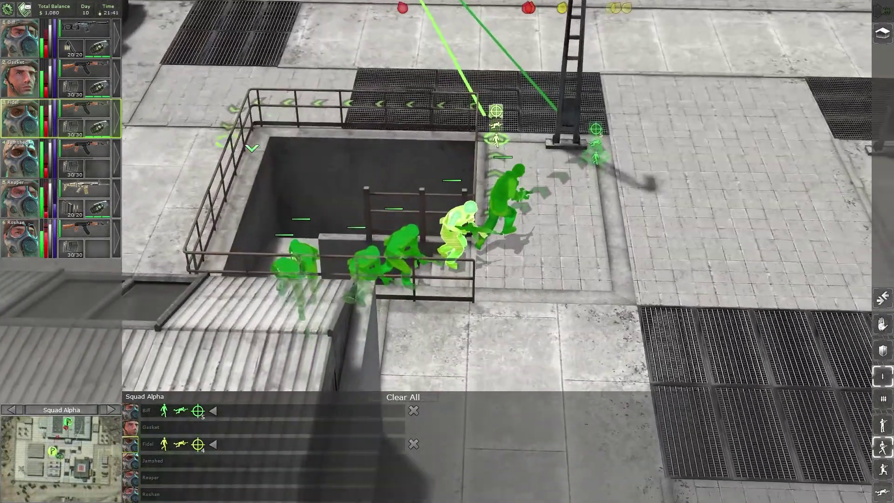
left_click(415, 241)
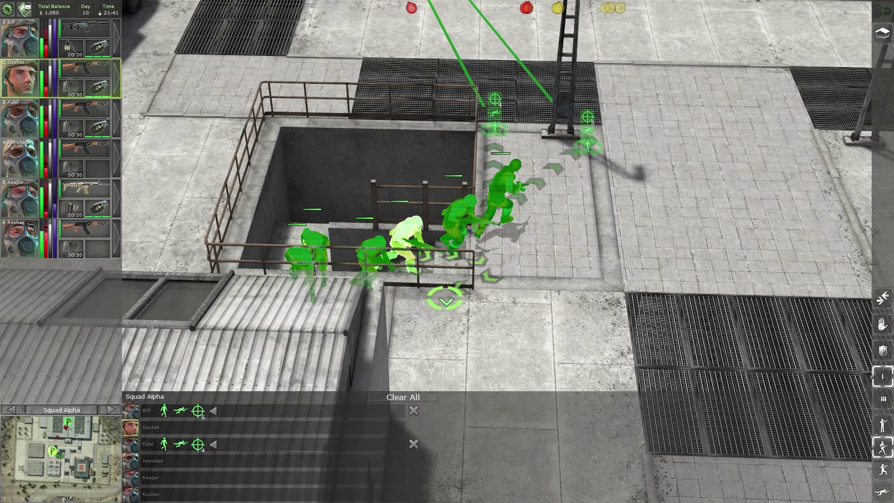
scroll("up", 3)
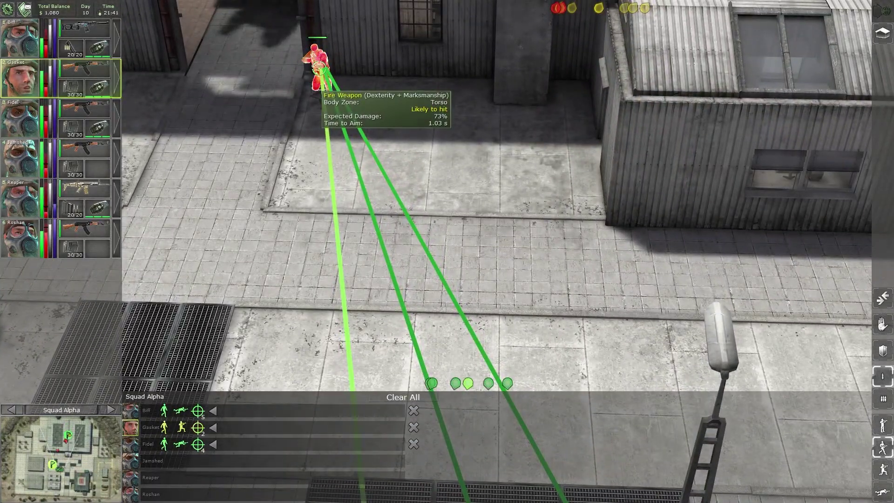
scroll("down", 3)
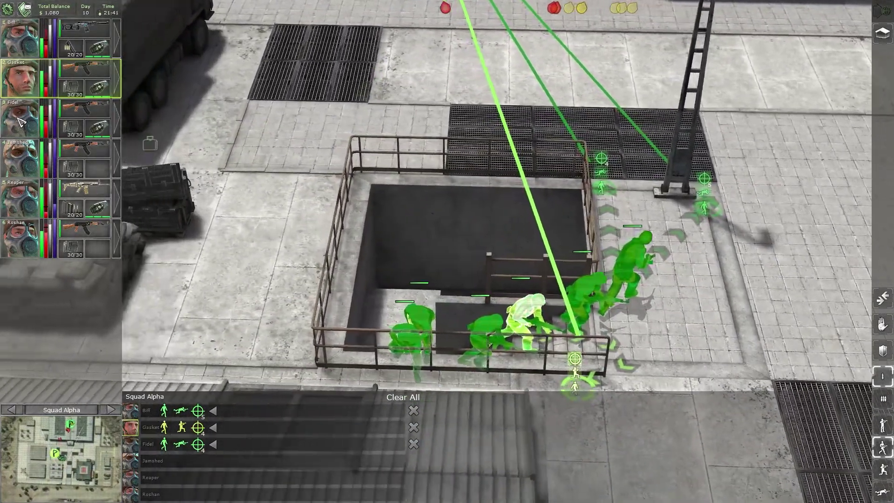
left_click(21, 122)
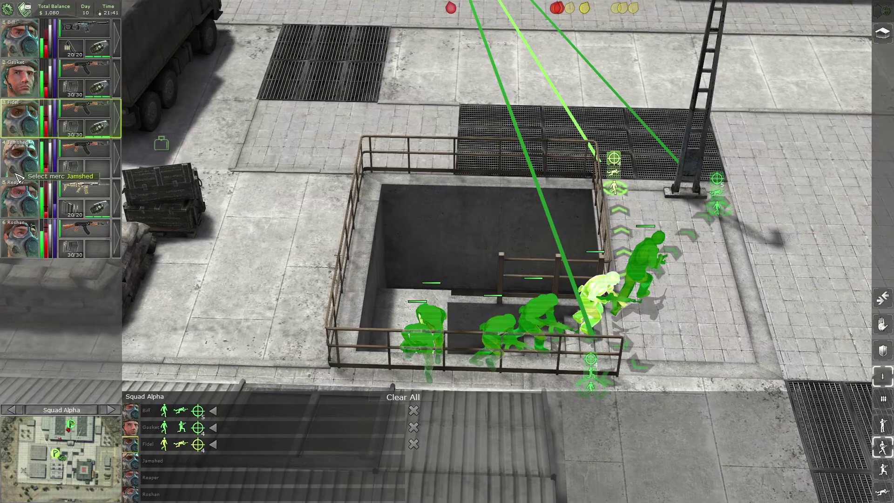
left_click(20, 180)
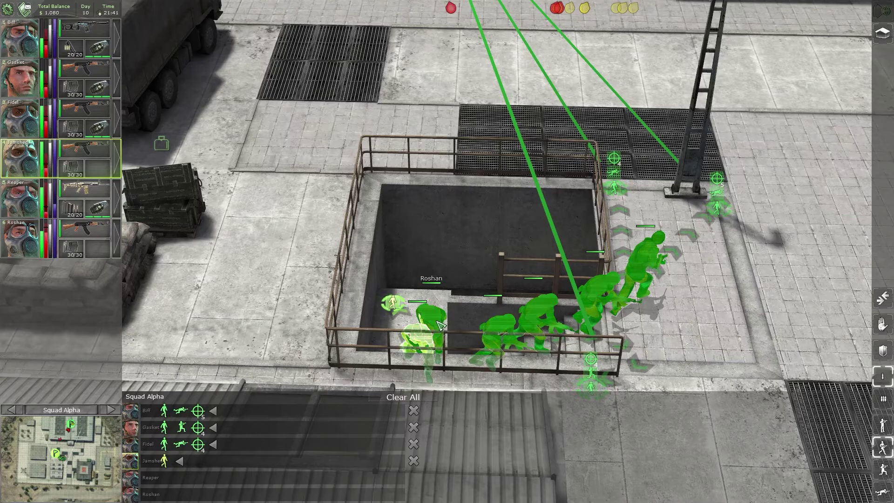
Move Roshan out of the pit and review every soldier's queued orders
left_click(442, 324)
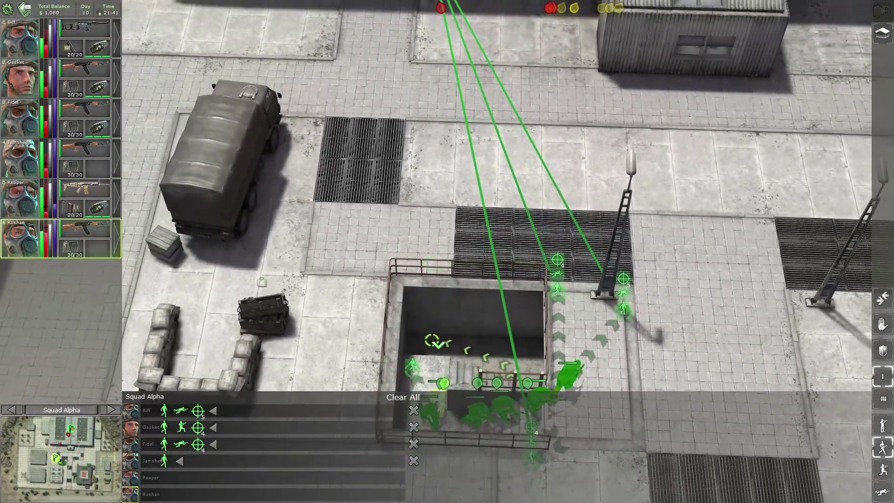
left_click(439, 343)
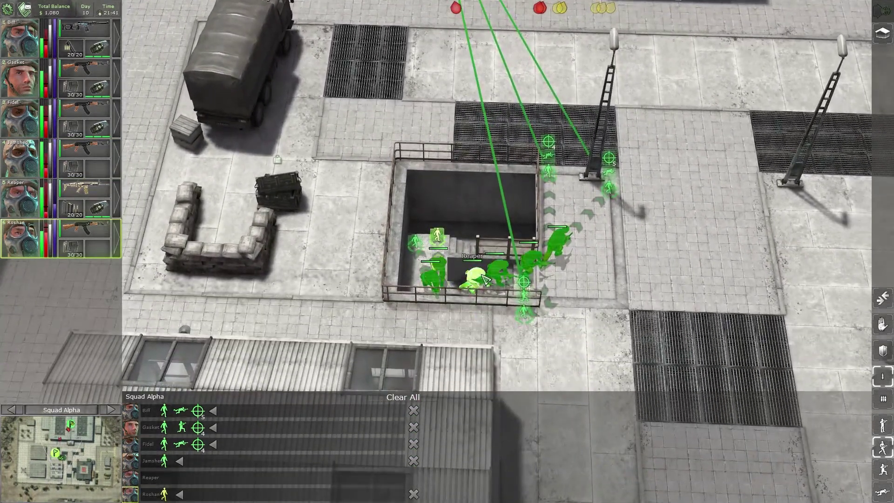
left_click(486, 280)
left_click(504, 278)
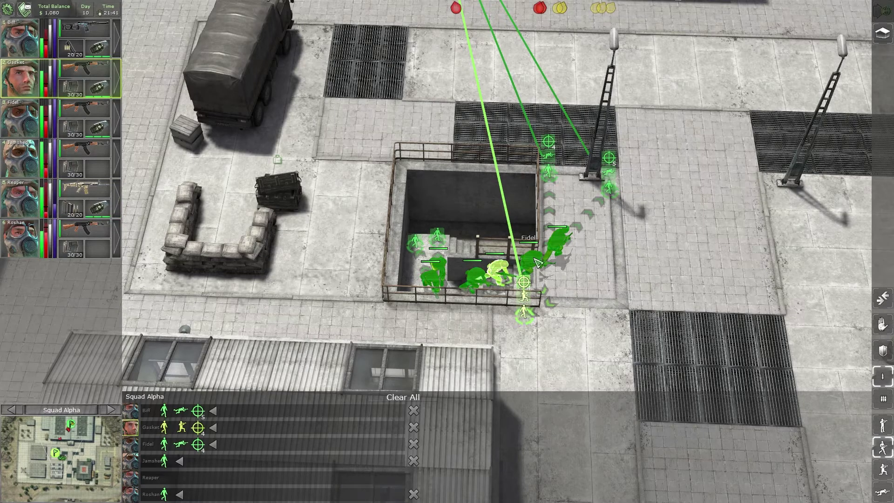
left_click(537, 262)
left_click(555, 243)
left_click(482, 279)
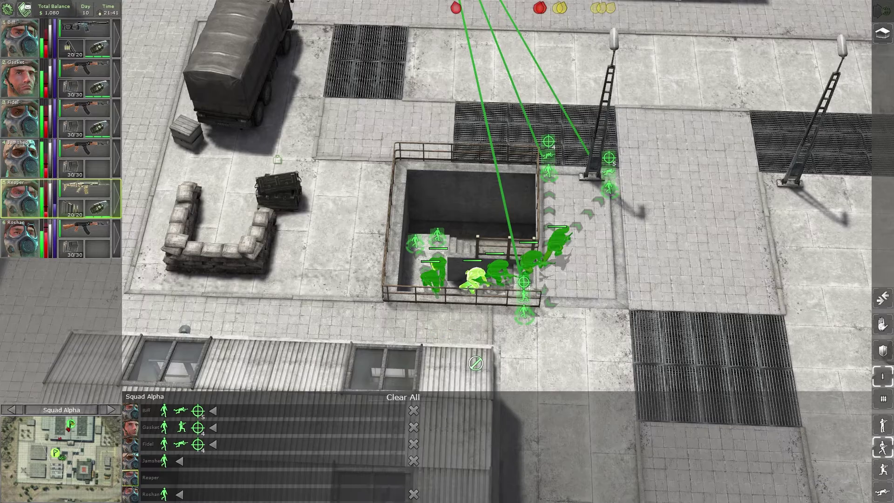
left_click(434, 275)
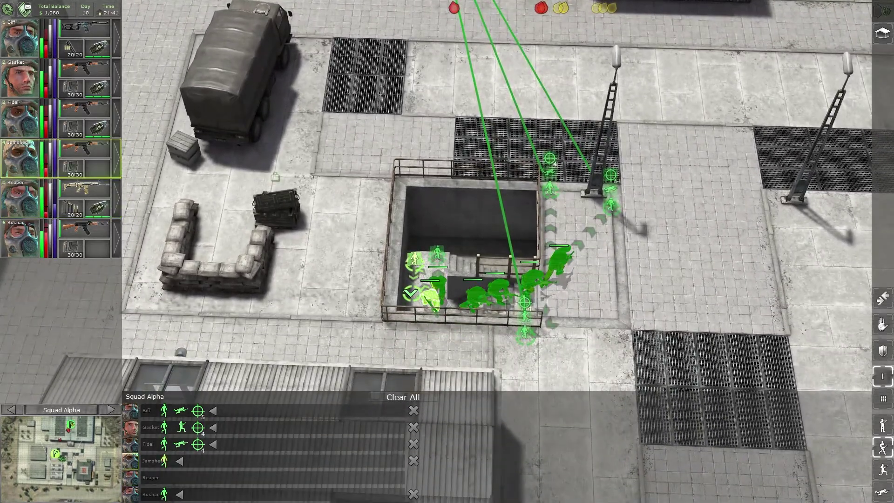
left_click(440, 283)
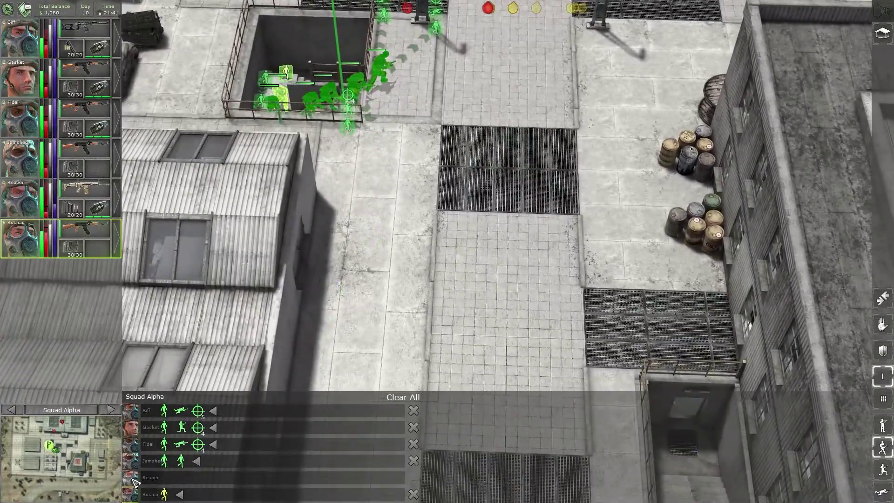
Select Reaper and play out the queued moves and shots in real time
left_click(133, 477)
left_click_drag(447, 252, 246, 262)
scroll("down", 3)
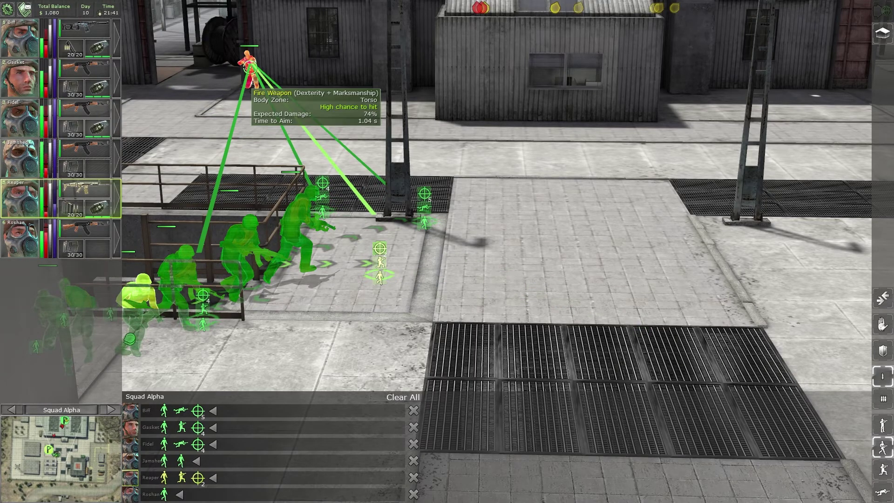
key("space")
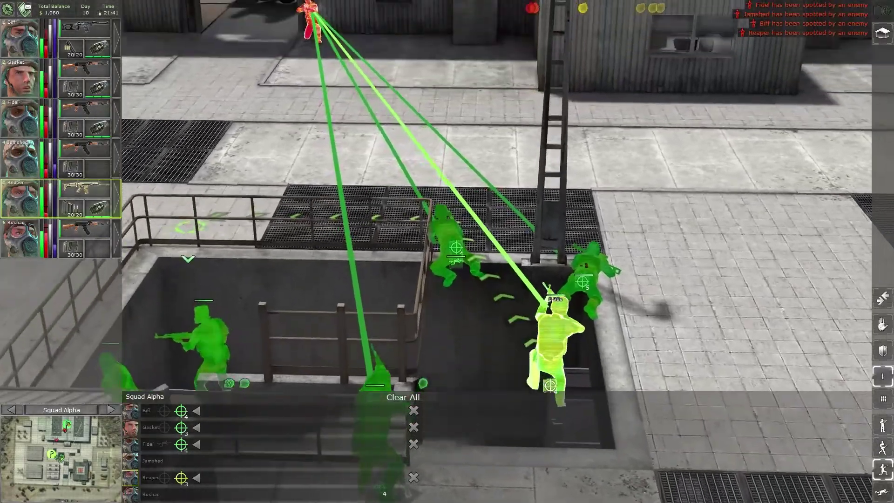
key("space")
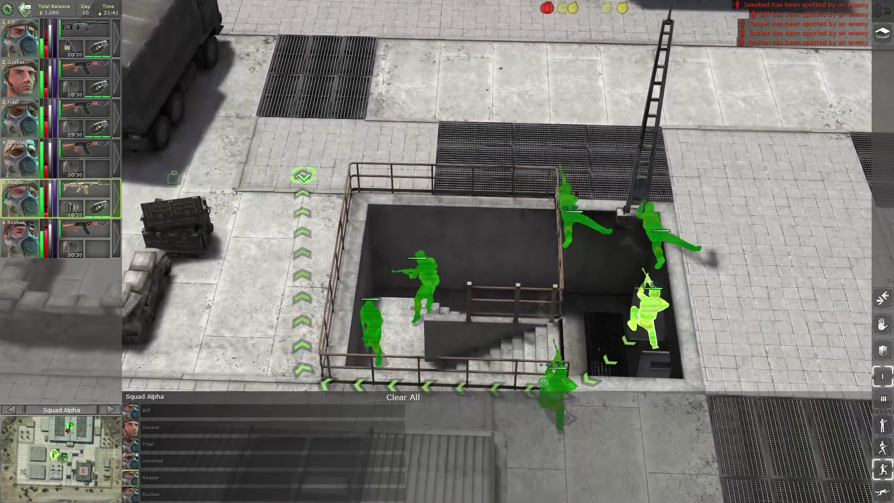
scroll("down", 3)
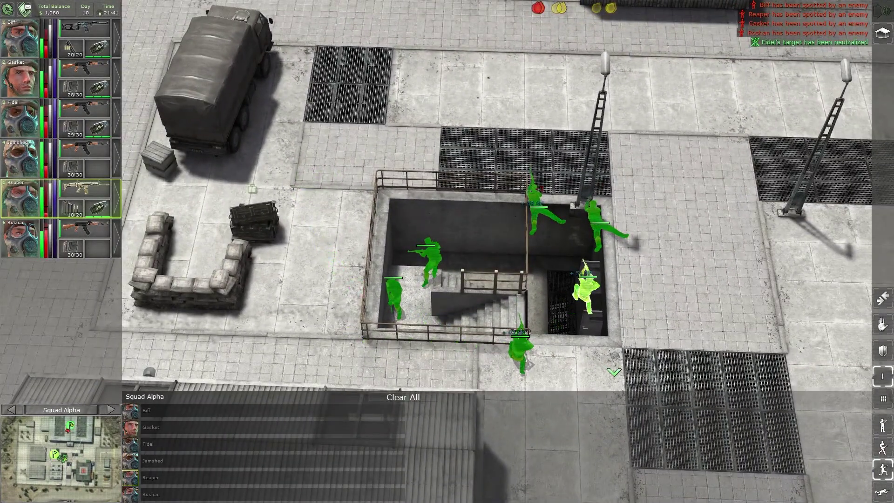
Move Fidel to a waypoint near the doorway and have him shoot the catwalk enemy
left_click(538, 205)
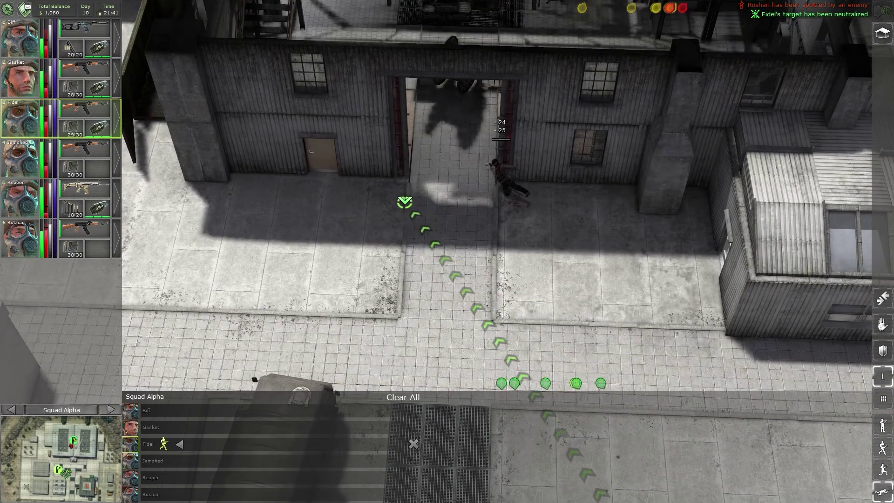
left_click(404, 193)
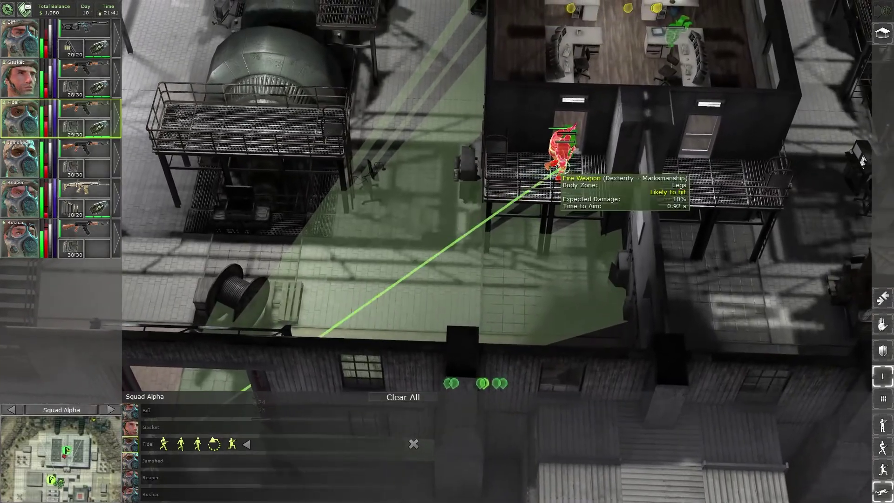
left_click(563, 150)
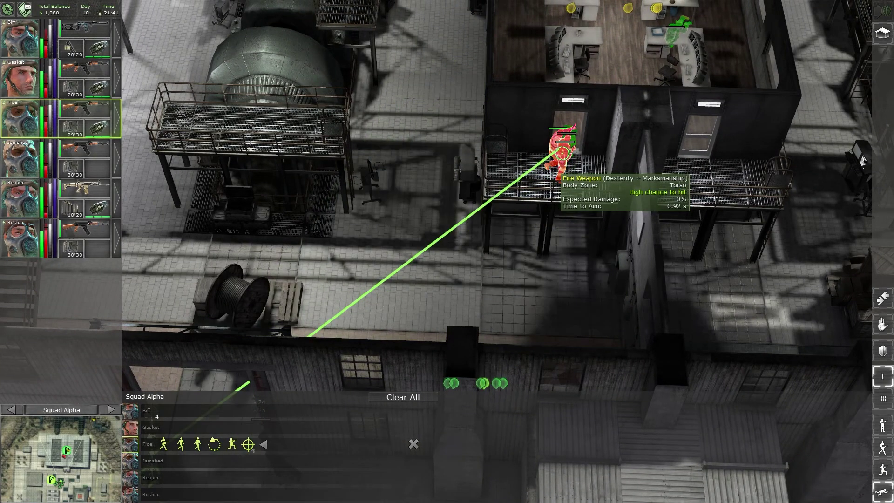
Select Gasket, then plot Biff's running waypoints toward the warehouse doorway
left_click(21, 79)
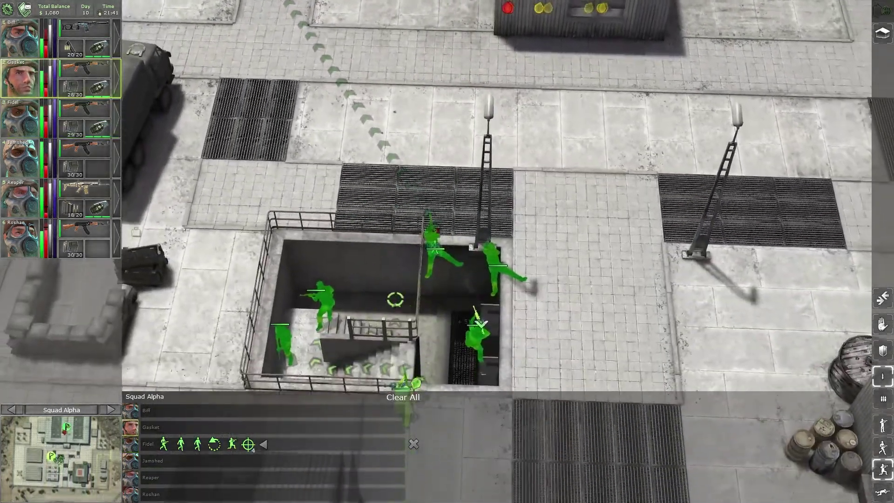
left_click(664, 378)
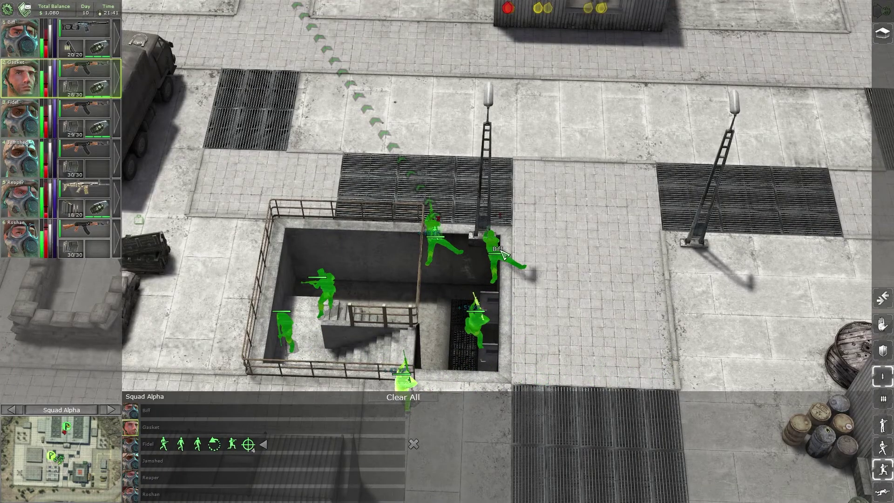
left_click(502, 253)
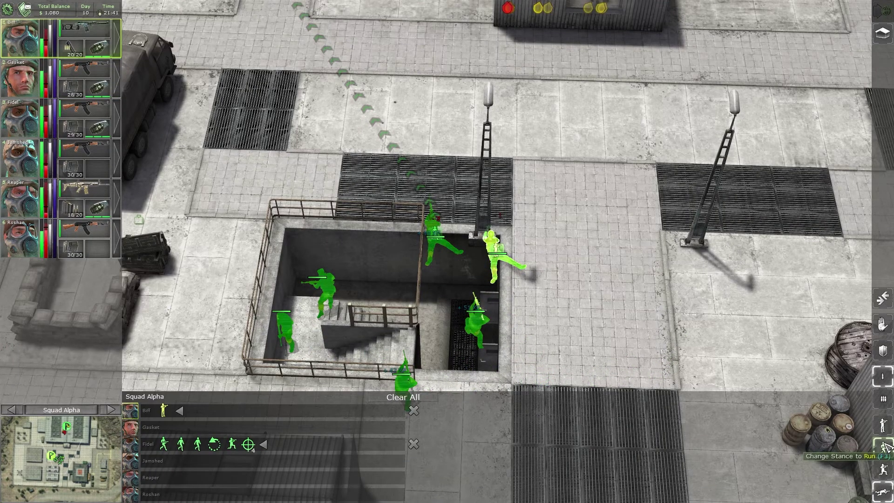
left_click(884, 447)
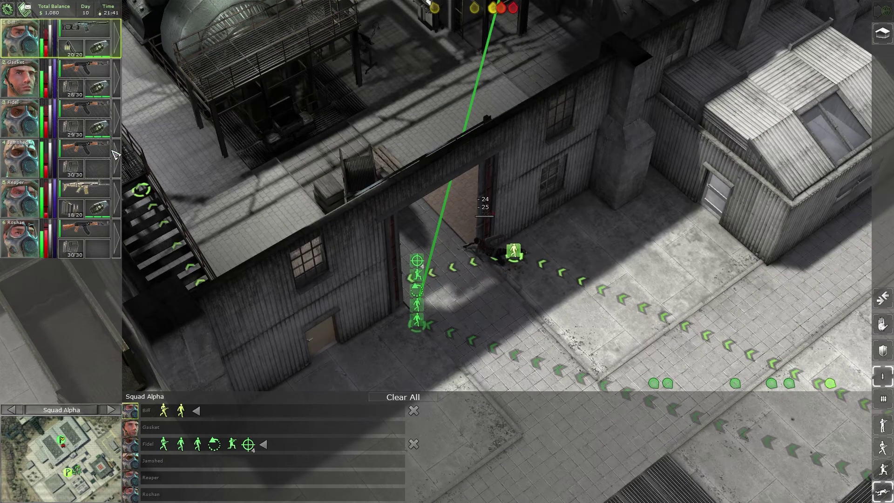
Give Gasket his running route, then review Fidel, Jamshed and Reaper
left_click(21, 77)
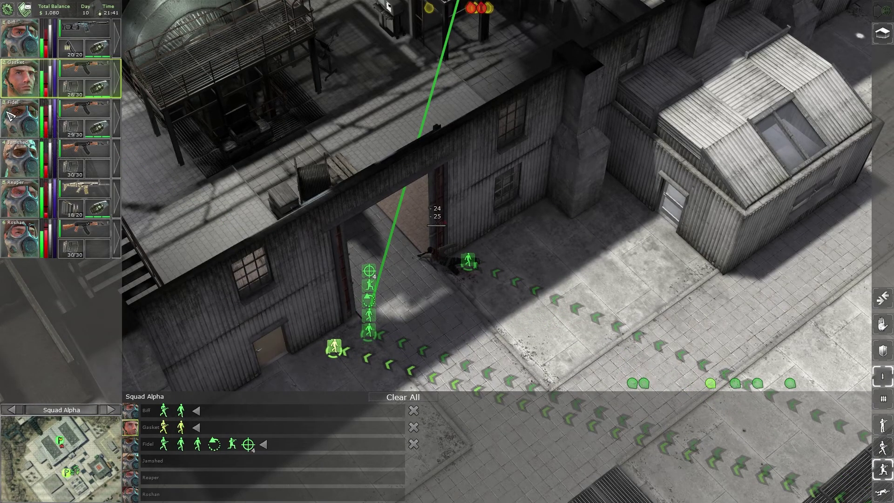
left_click(21, 119)
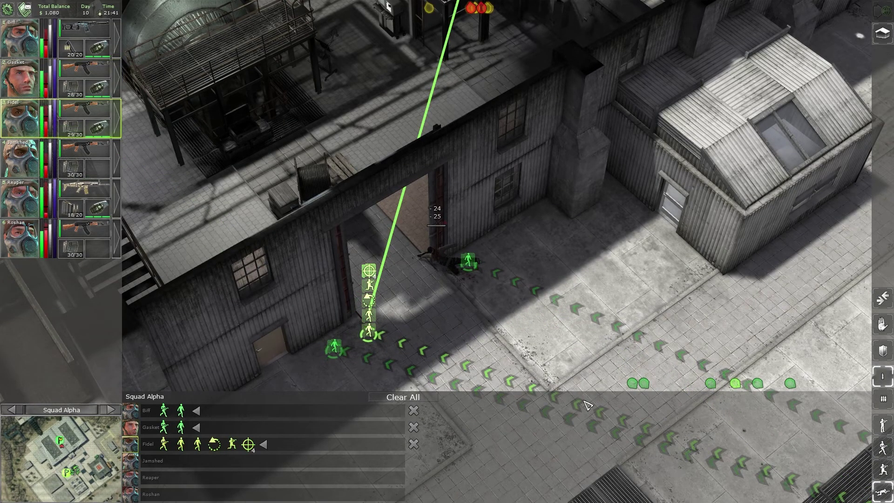
left_click(29, 162)
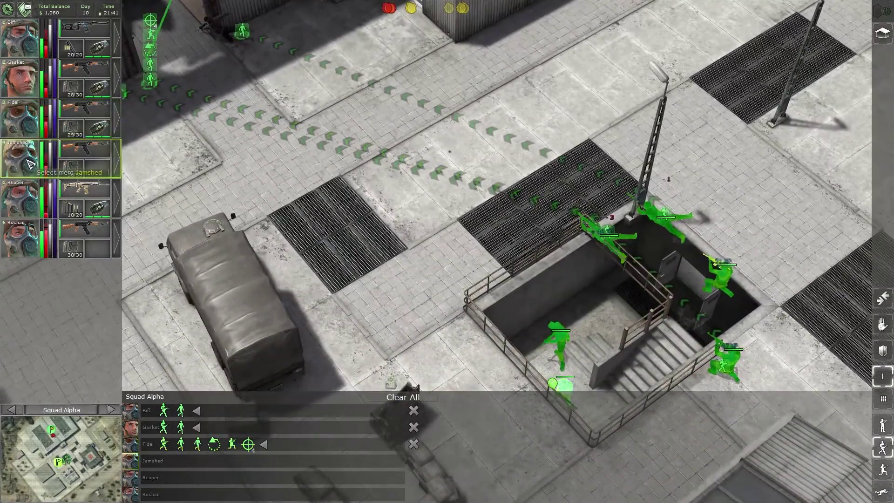
left_click(21, 198)
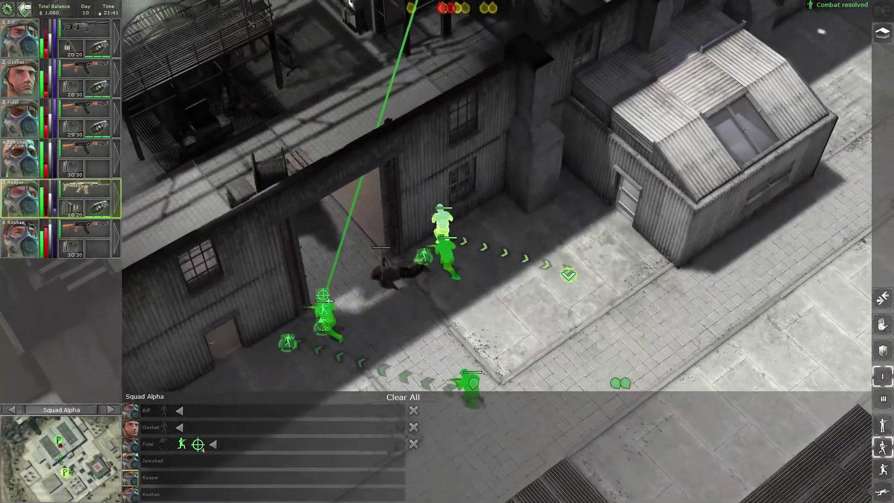
Add Gasket's and Biff's shots at the catwalk enemy, plus Reaper's orders, then execute
left_click(465, 374)
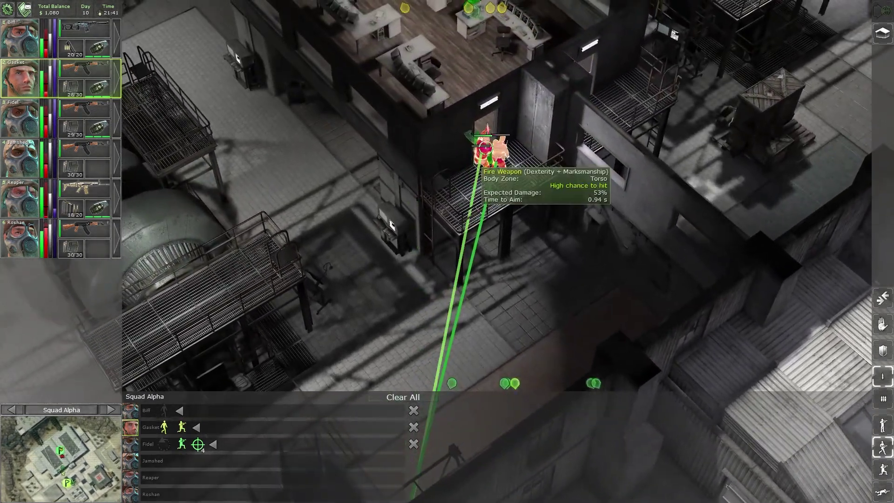
key("Tab")
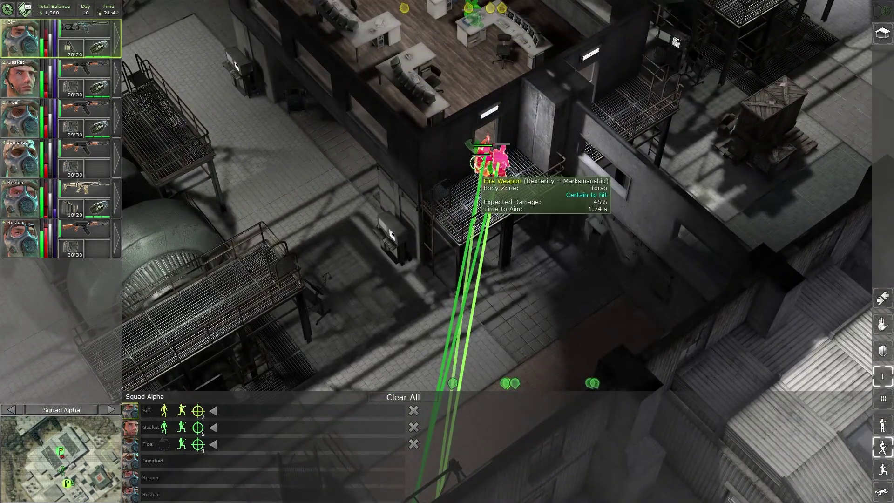
key("Tab")
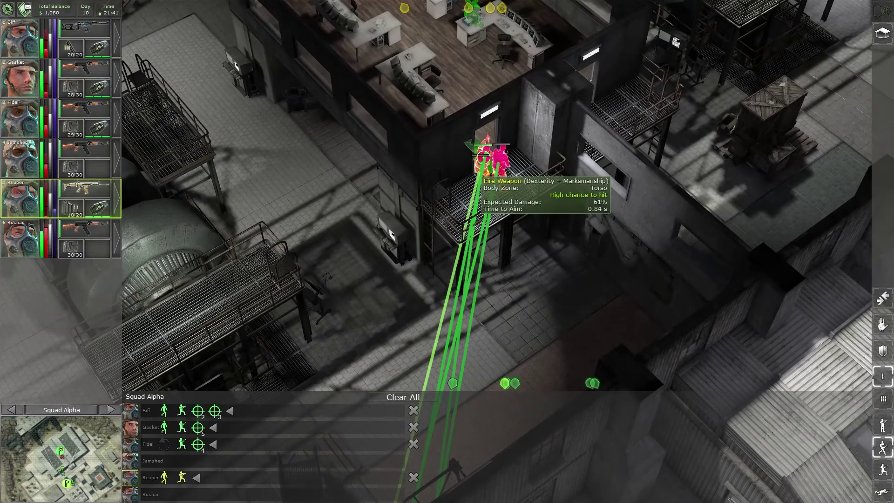
scroll("up", 3)
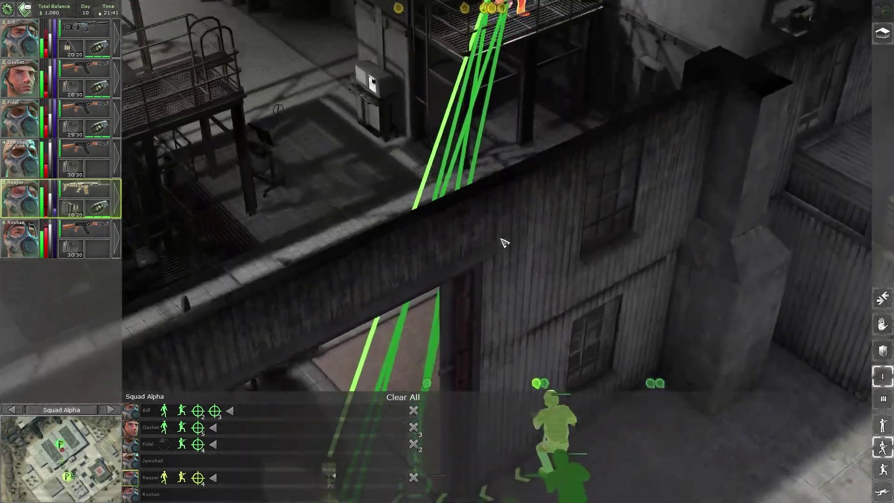
key("space")
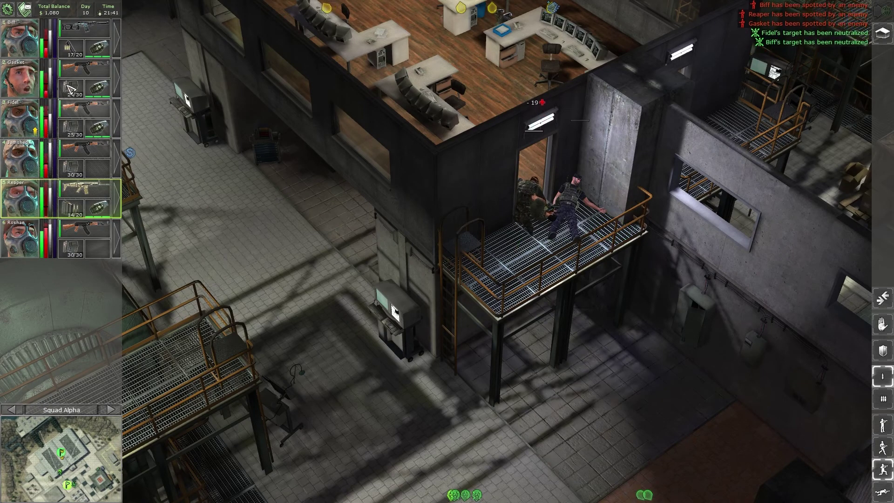
Select Biff, then jump to Gasket and select him to loot the fallen enemy
left_click(33, 40)
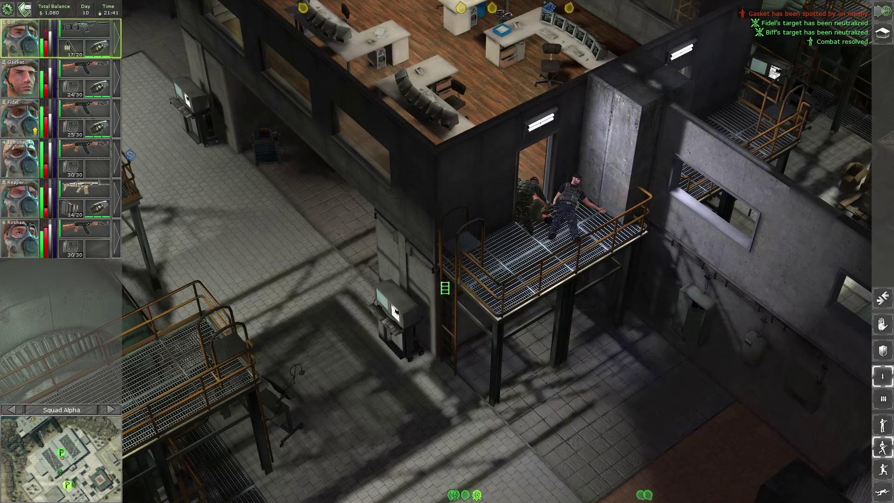
key("Home")
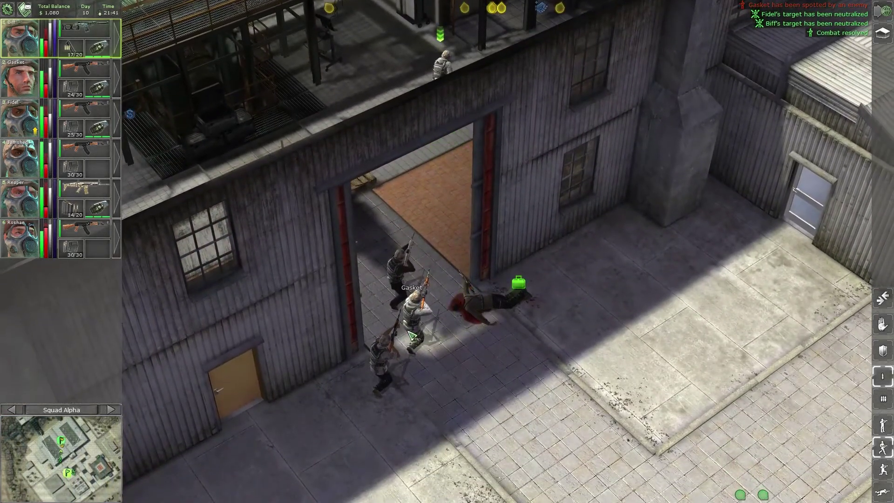
left_click(413, 336)
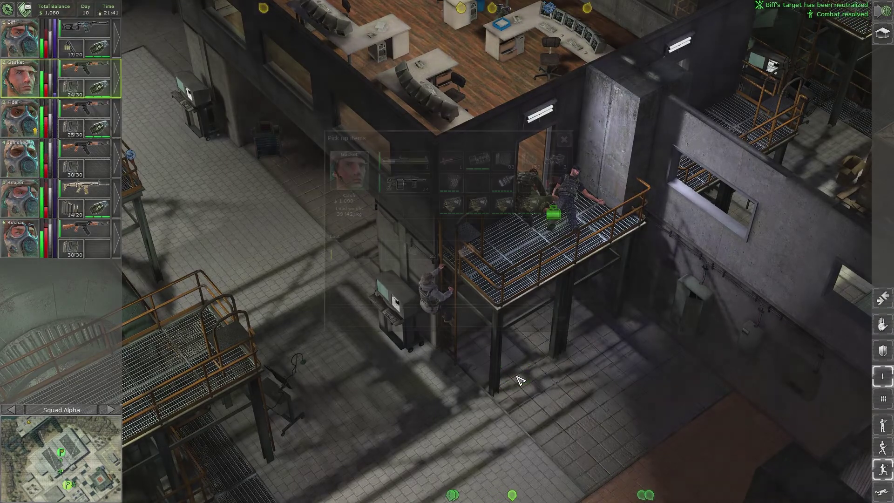
Loot an item into Gasket's inventory and have Biff take the cash from the catwalk gear
double_click(468, 253)
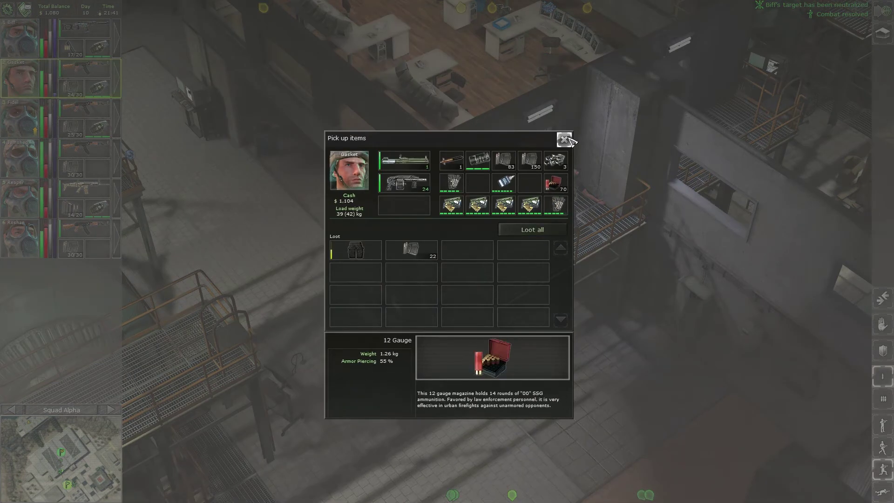
left_click(566, 140)
scroll("up", 3)
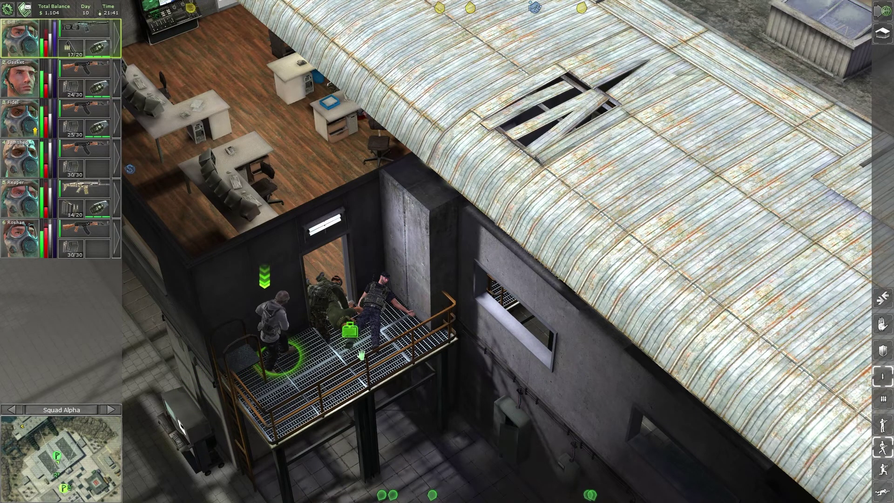
left_click(358, 345)
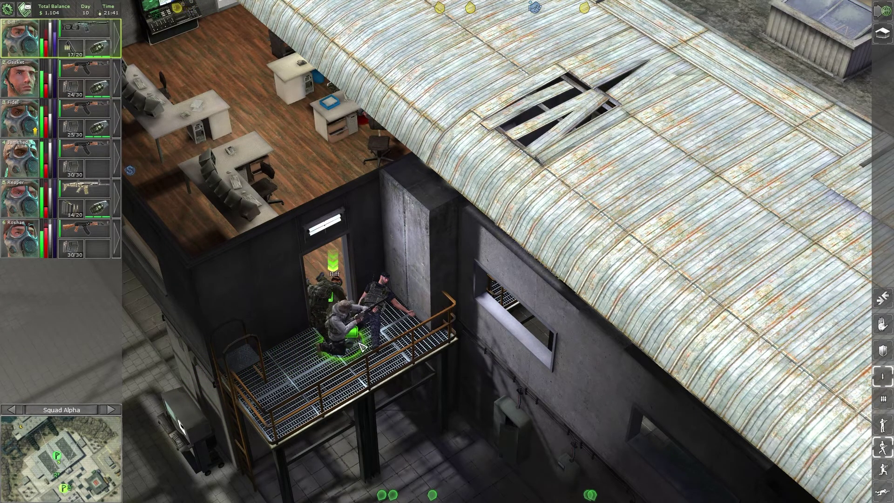
double_click(376, 279)
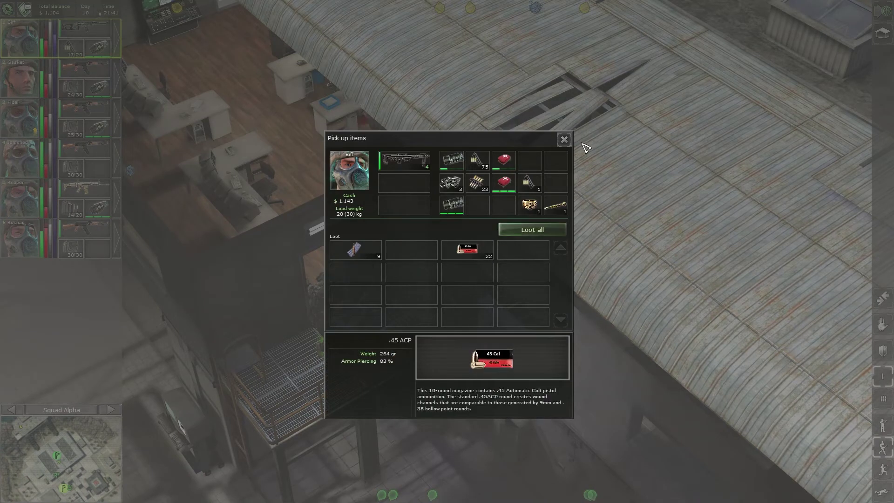
left_click(566, 141)
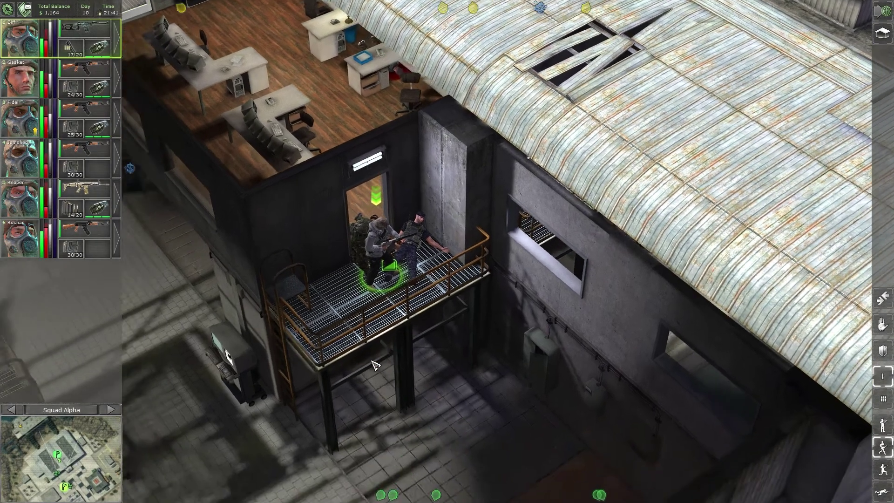
Send a mercenary onto the courtyard tiles and survey the map up toward the cliffs
key("Down")
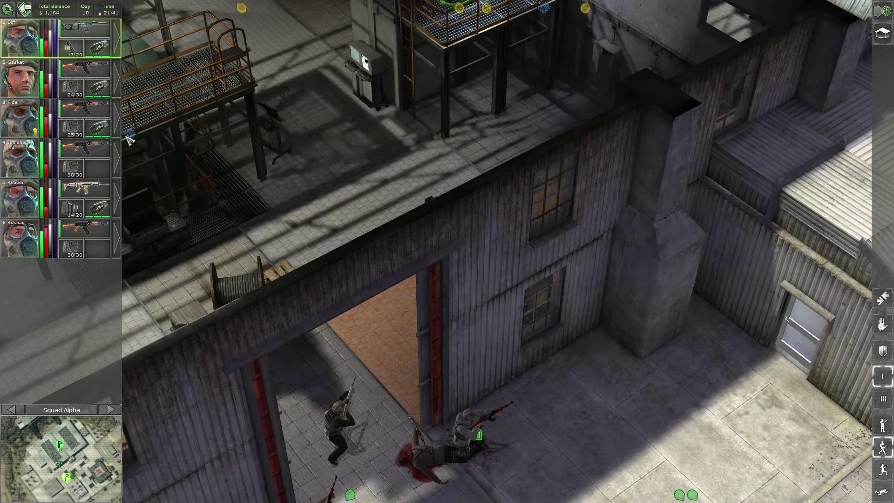
key("Down")
left_click(362, 355)
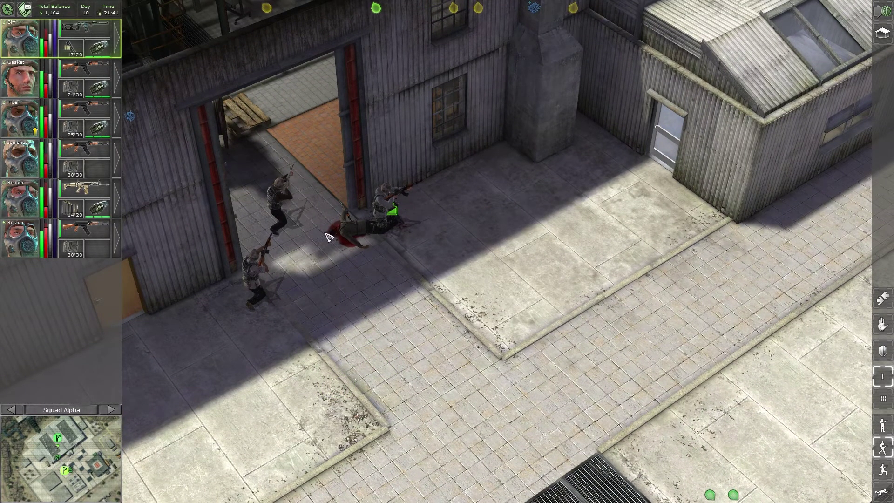
key("Up")
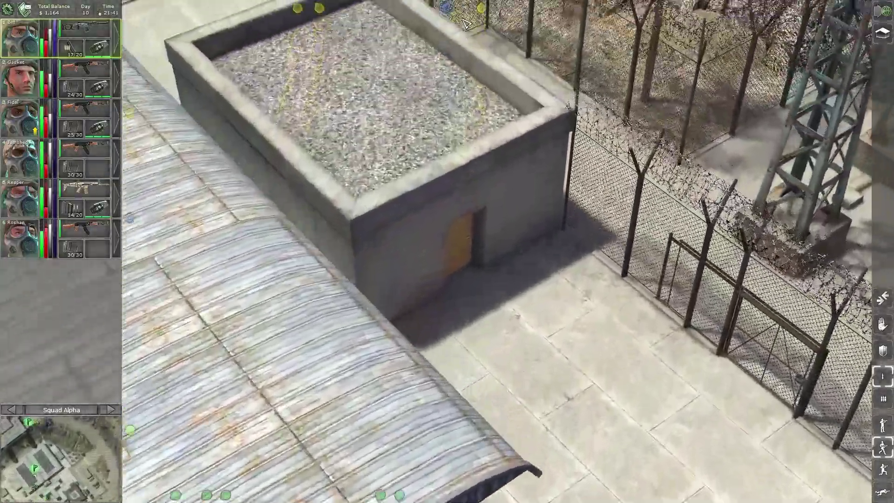
key("Up")
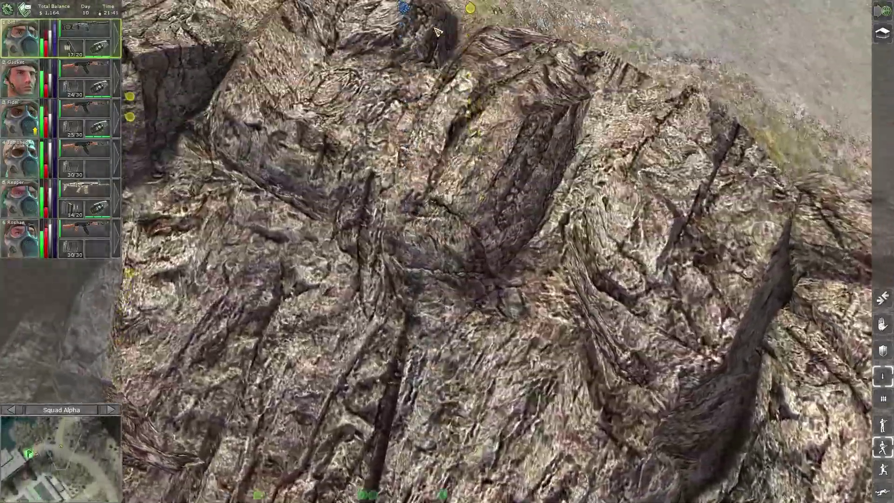
key("Up")
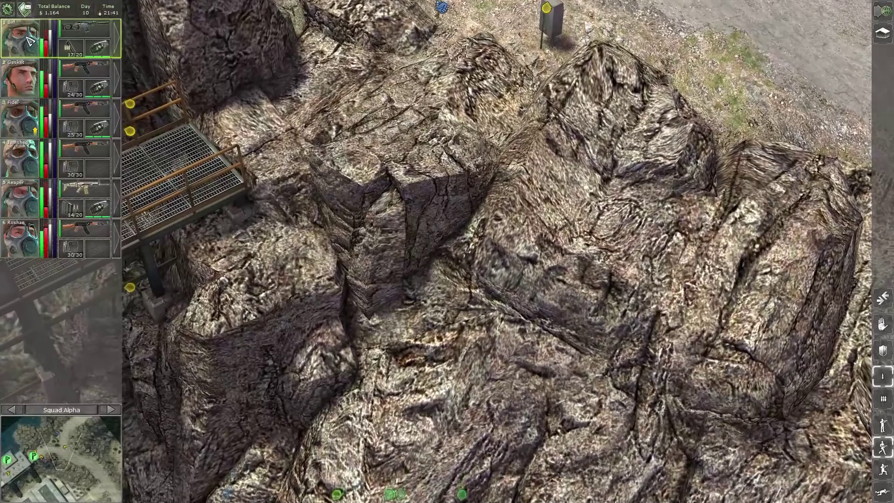
Centre on Biff inside the building and reload Gasket's, Fidel's and Reaper's weapons
double_click(30, 41)
left_click(29, 82)
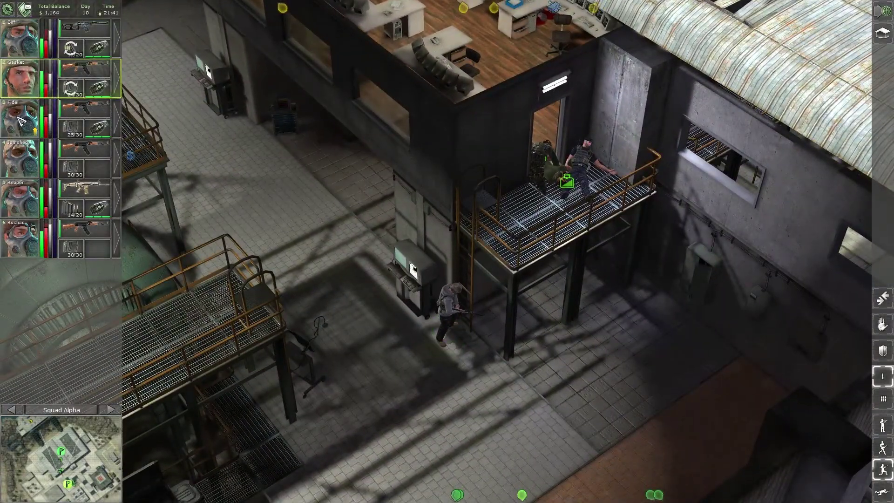
left_click(28, 118)
left_click(21, 194)
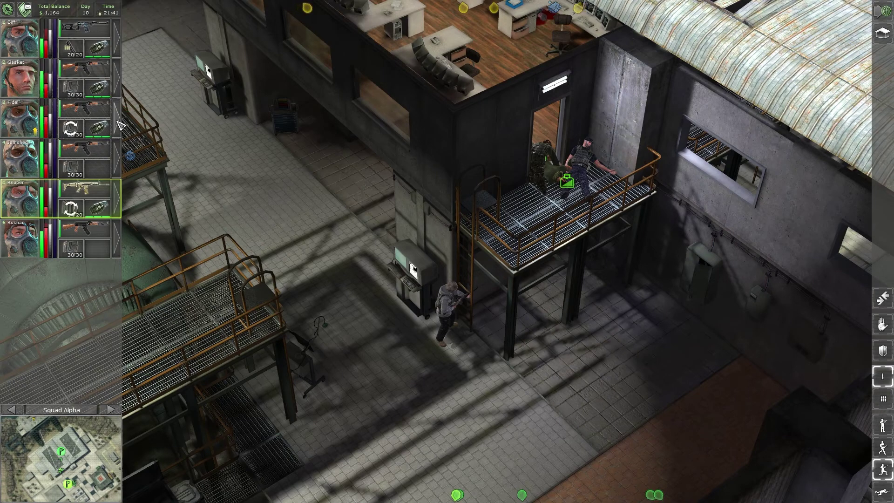
left_click(119, 125)
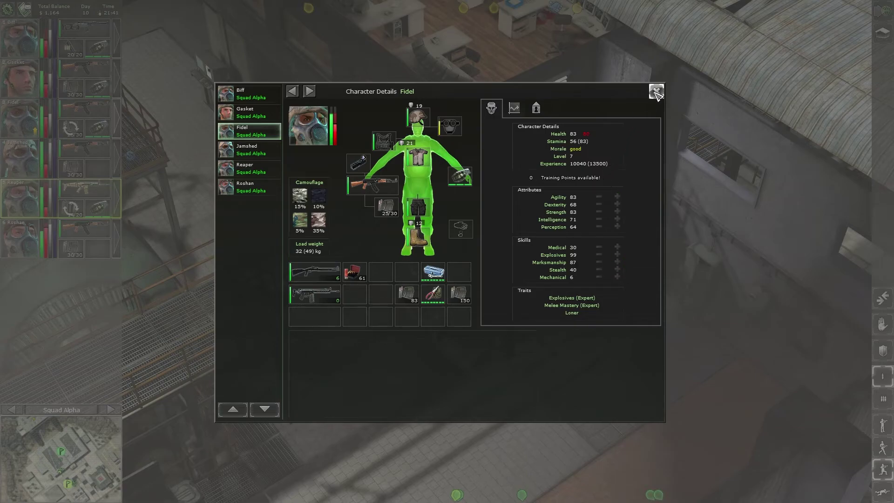
left_click(657, 93)
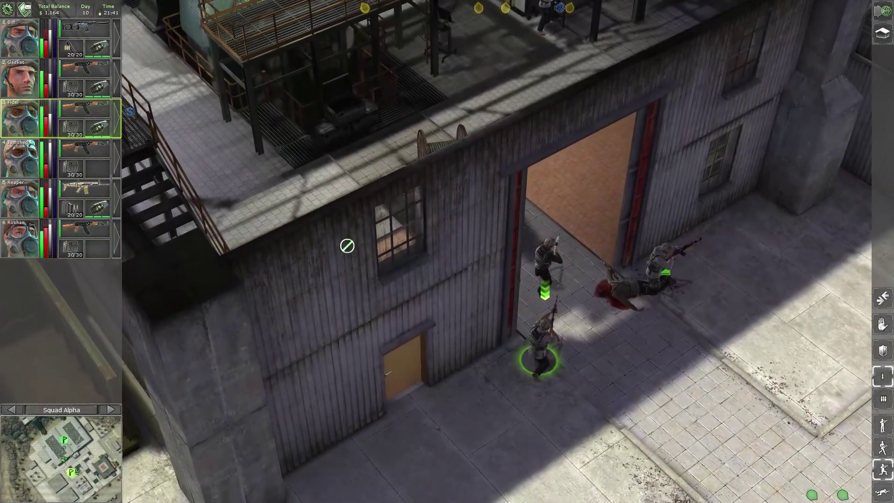
Move Squad Alpha south to Bras at accelerated time, restoring normal speed on arrival
key("Right")
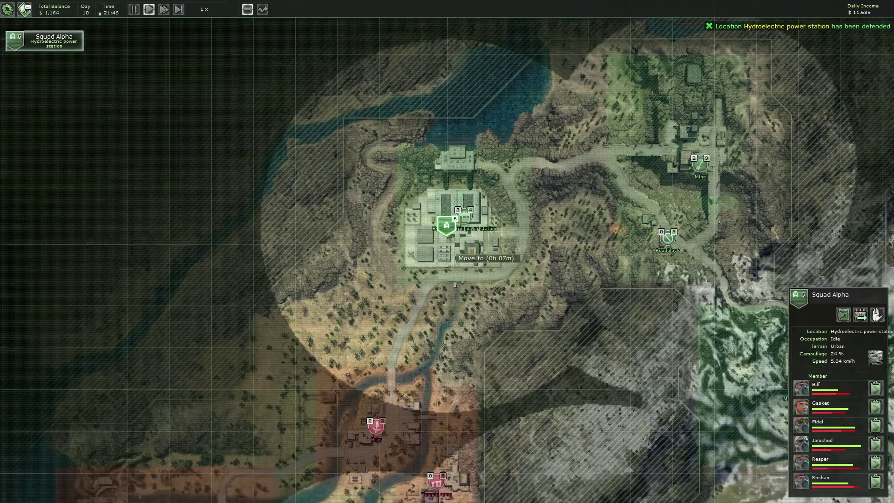
scroll("down", 3)
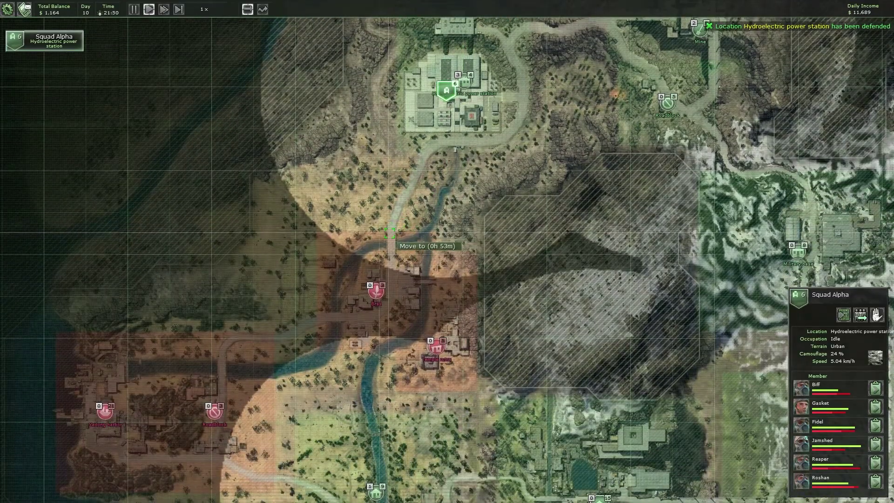
left_click(389, 232)
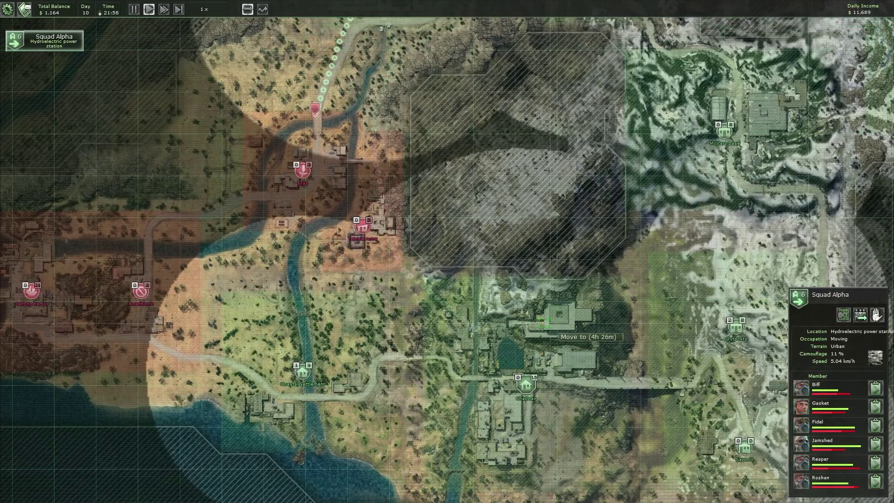
left_click_drag(596, 320, 698, 490)
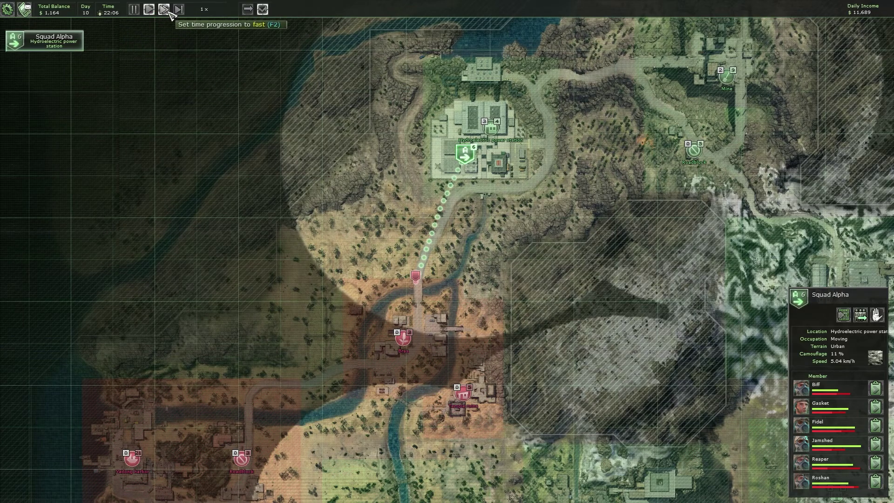
key("Down")
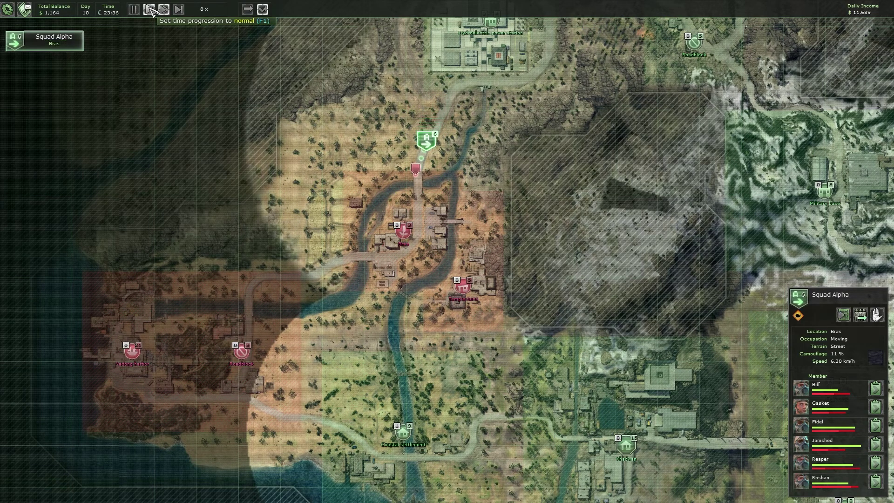
left_click(150, 10)
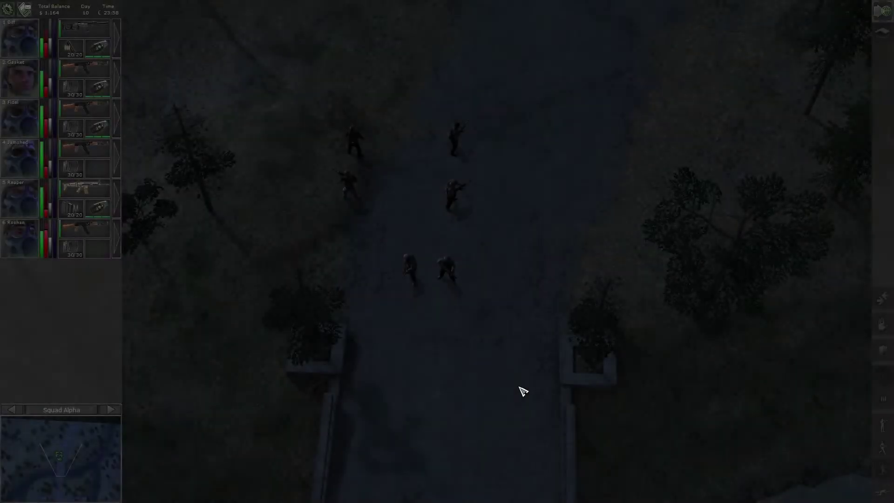
Select all six Squad Alpha mercenaries and order them onto the Bras bridge
key("space")
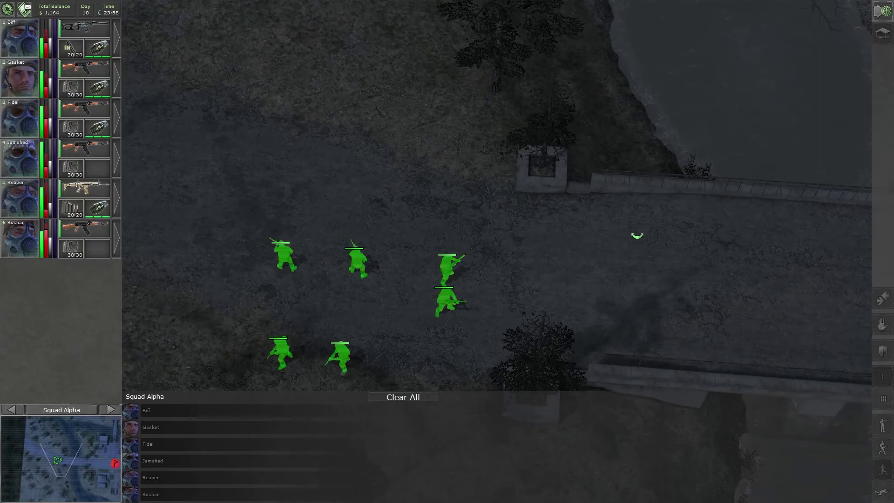
scroll("up", 3)
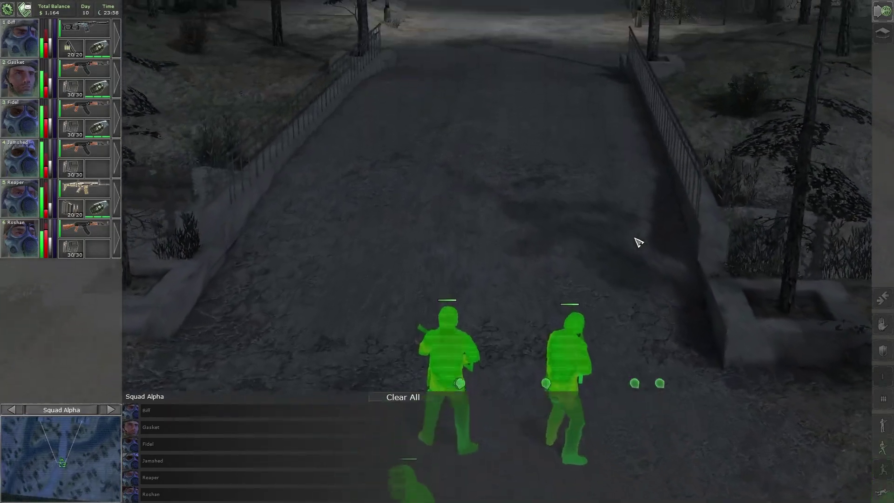
scroll("down", 3)
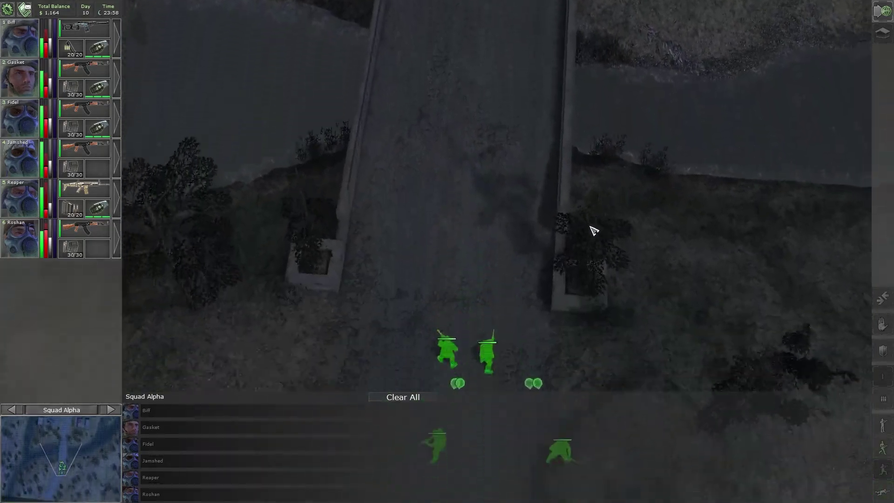
key("space")
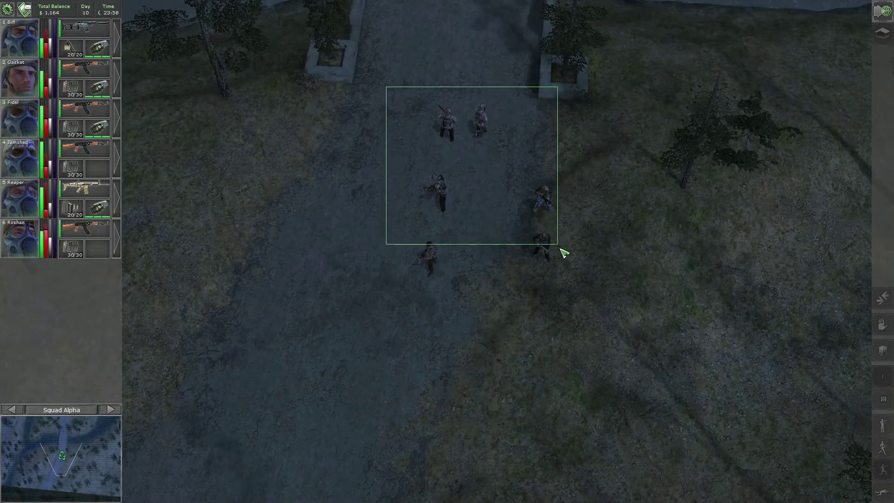
left_click_drag(565, 254, 566, 255)
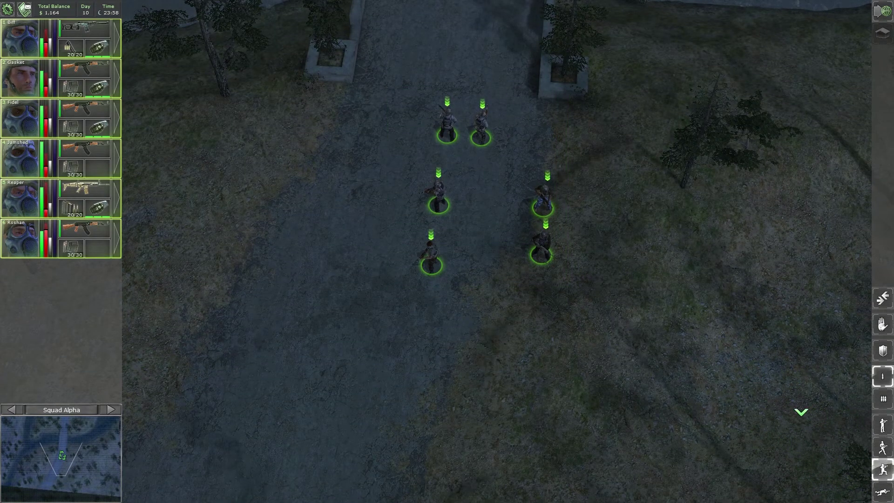
left_click(471, 182)
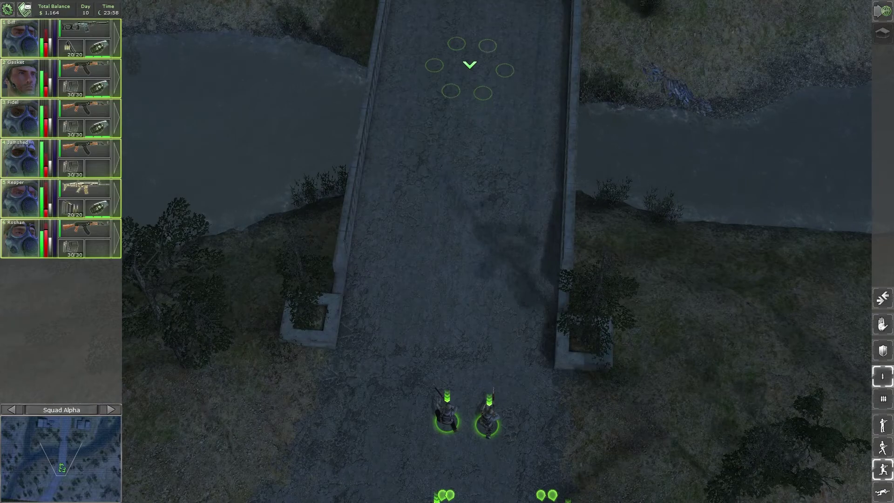
scroll("up", 3)
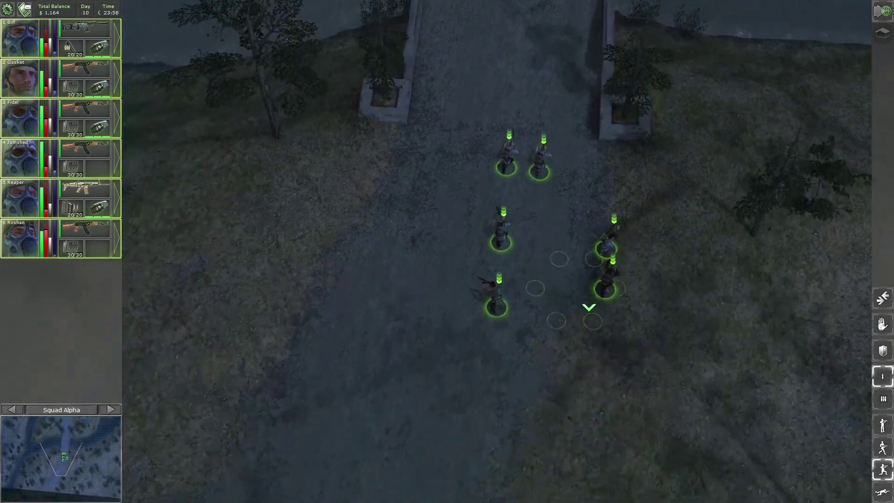
Clear prior orders, plot new forward moves for Biff, Gasket, Fidel and Reaper, and execute them
key("space")
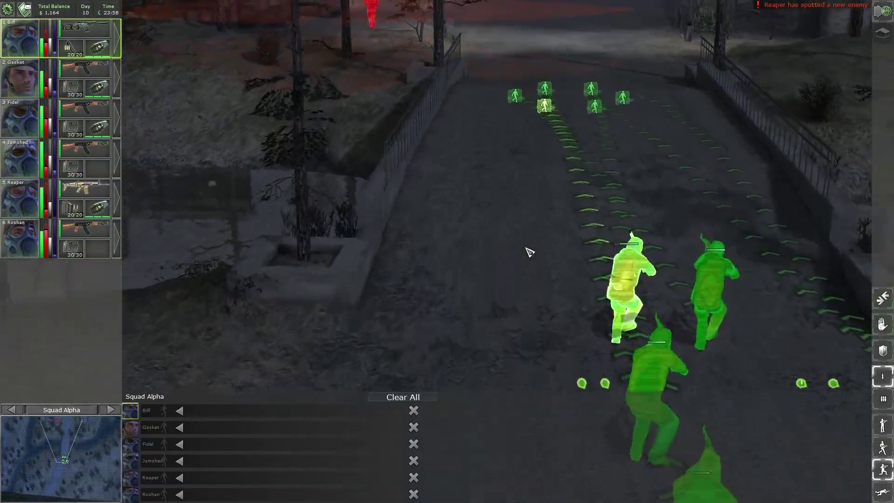
left_click(402, 398)
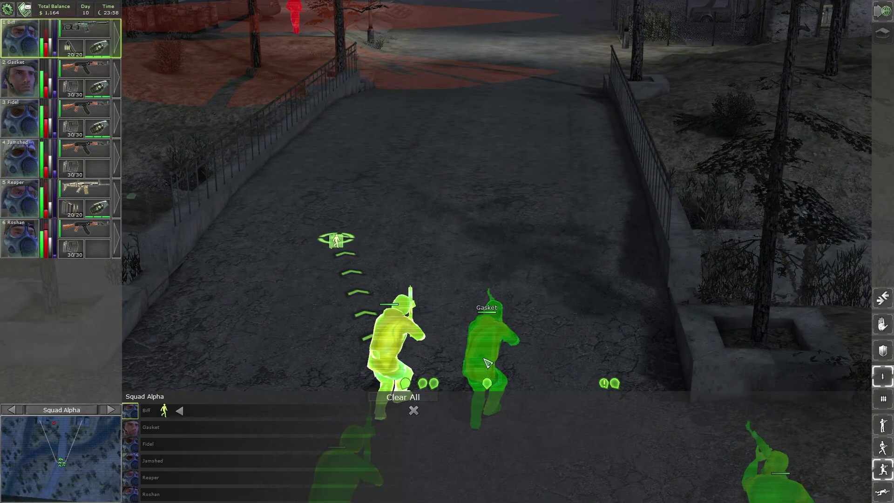
left_click(488, 360)
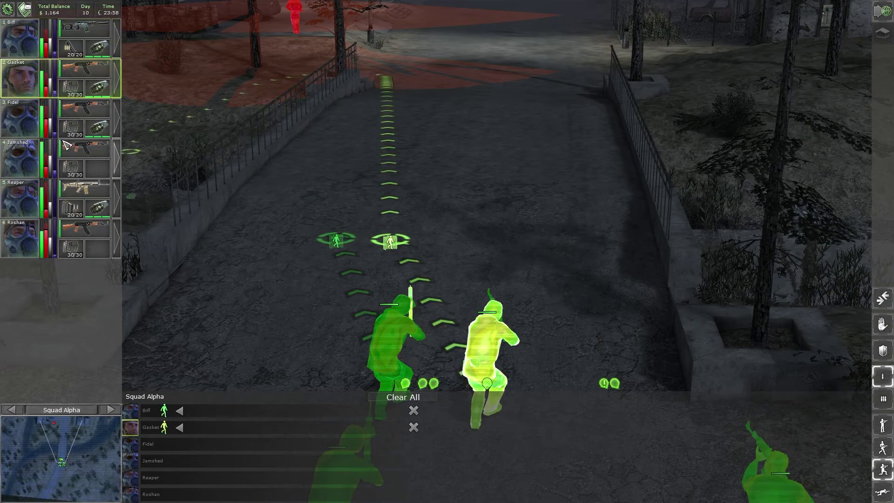
left_click(59, 119)
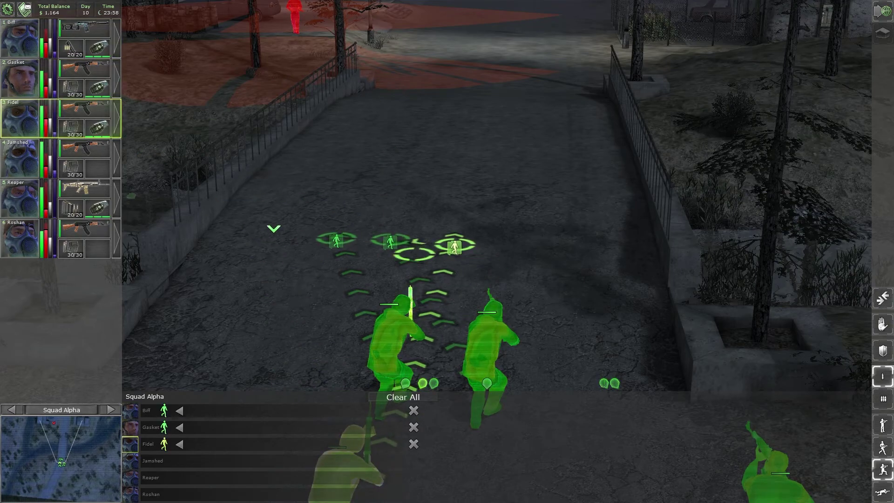
left_click(43, 209)
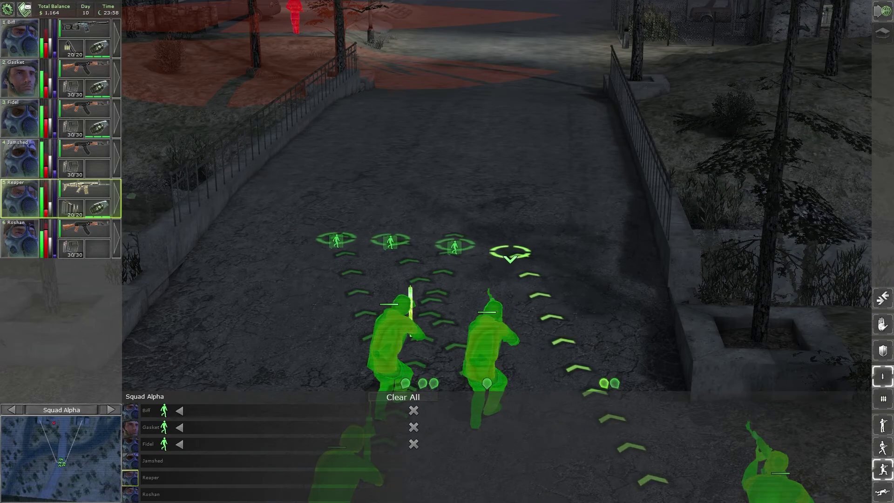
key("space")
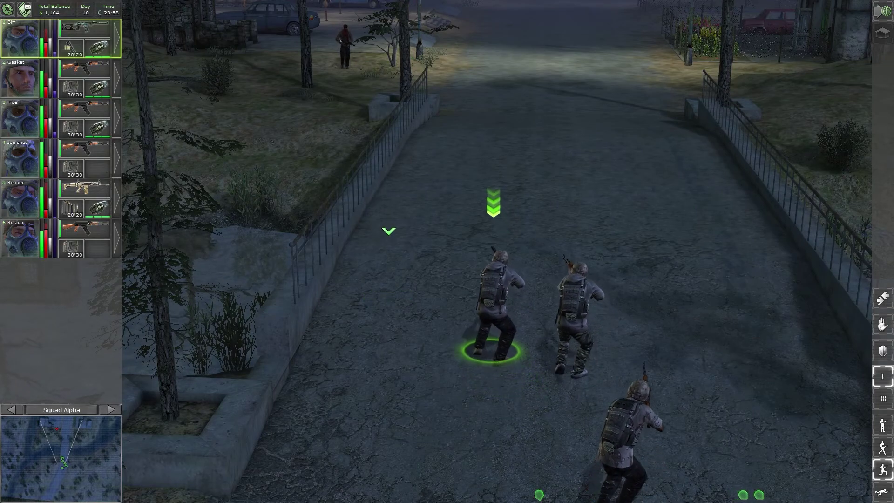
Queue shots at the enemy ahead for Biff, Gasket and Fidel and resume combat
key("space")
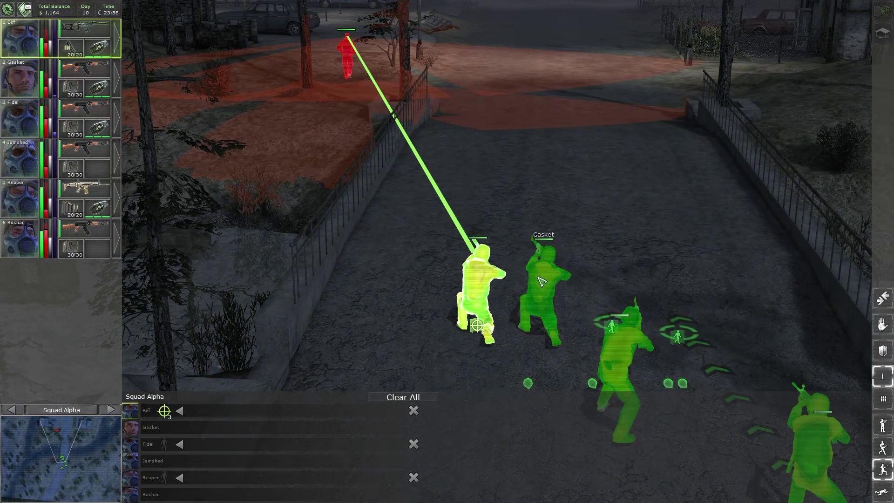
left_click(346, 35)
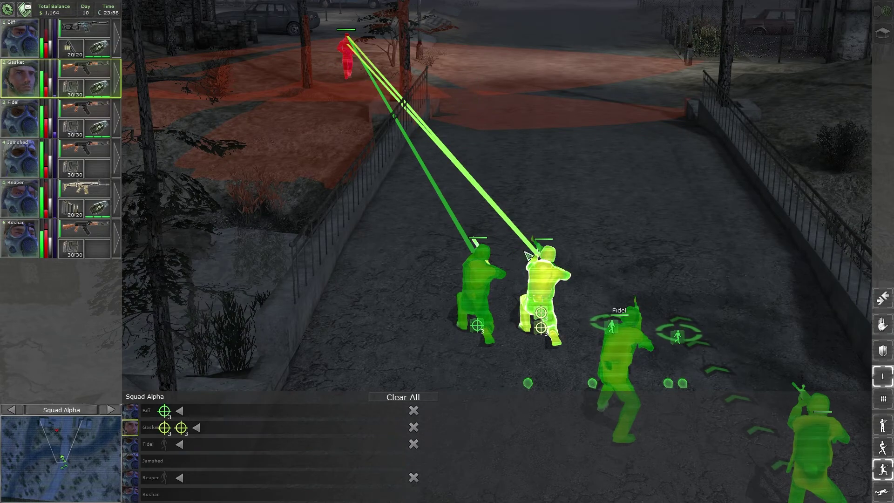
left_click(617, 376)
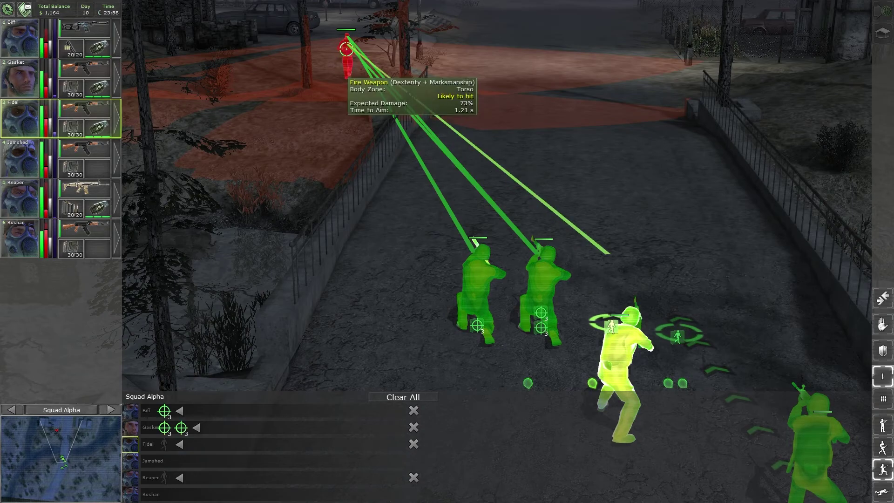
left_click(346, 49)
key("space")
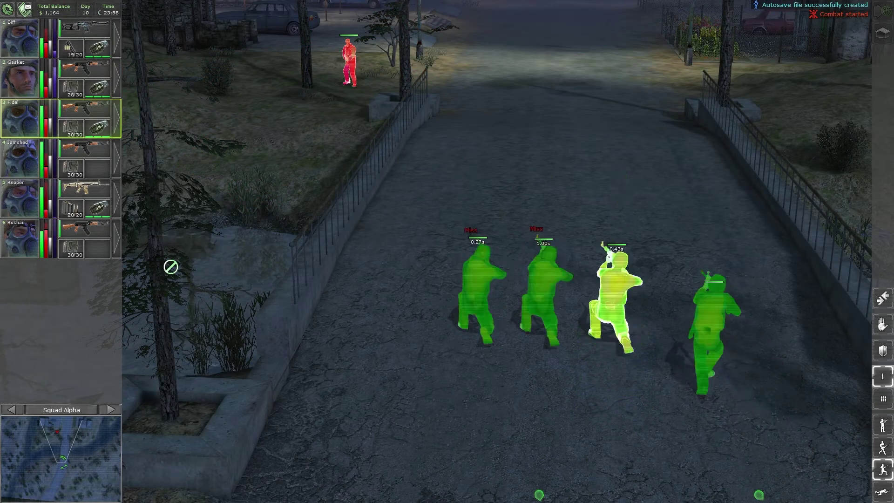
Pause and resume combat twice while the firefight plays out
key("space")
key("space")
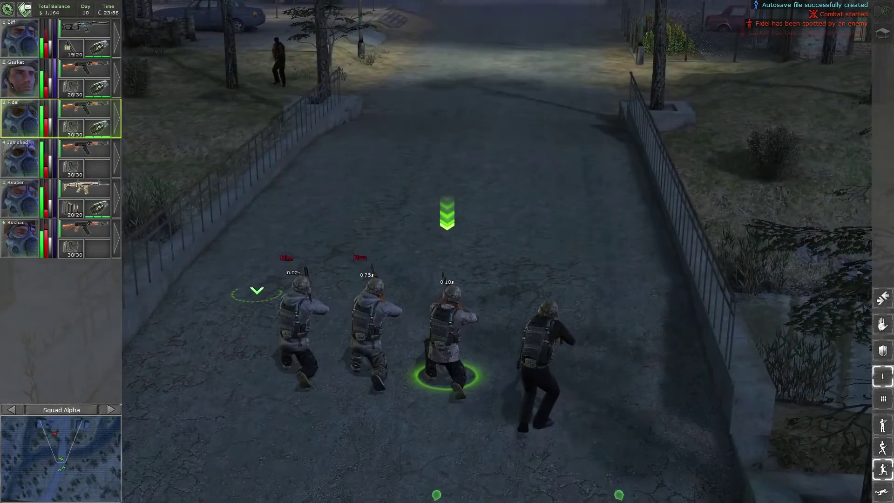
key("space")
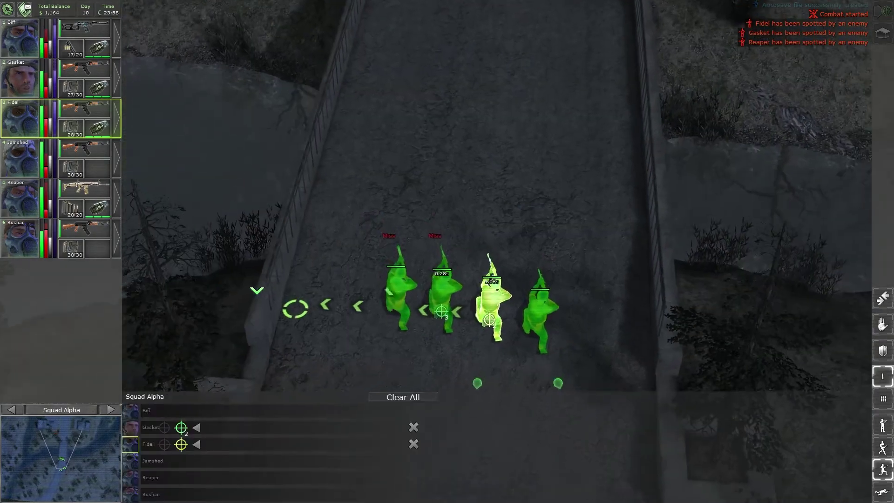
key("space")
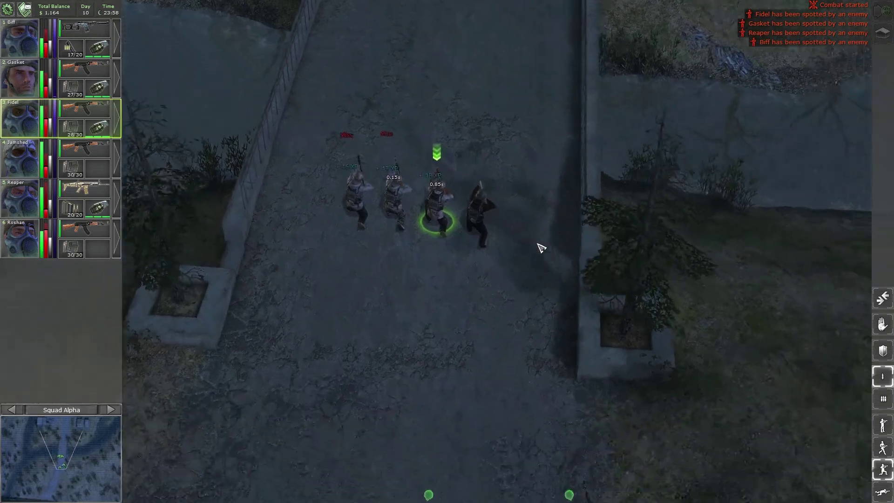
key("space")
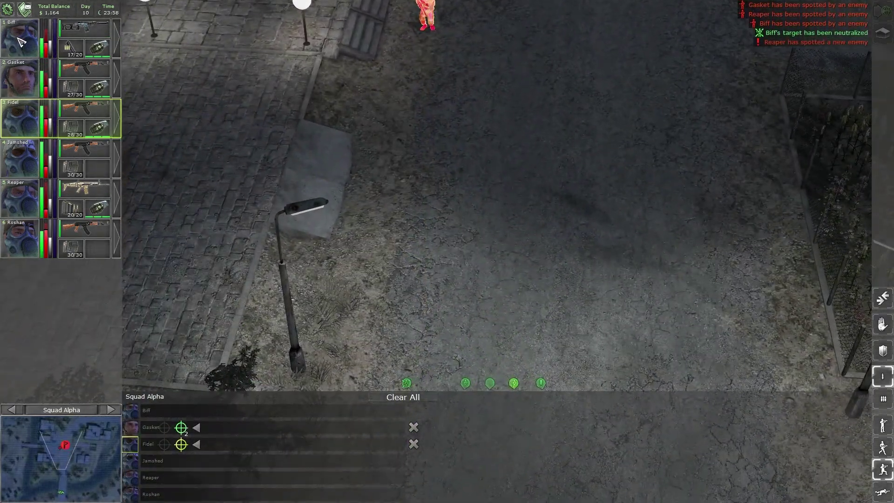
Select Biff and survey the road to locate the red enemy
left_click(21, 39)
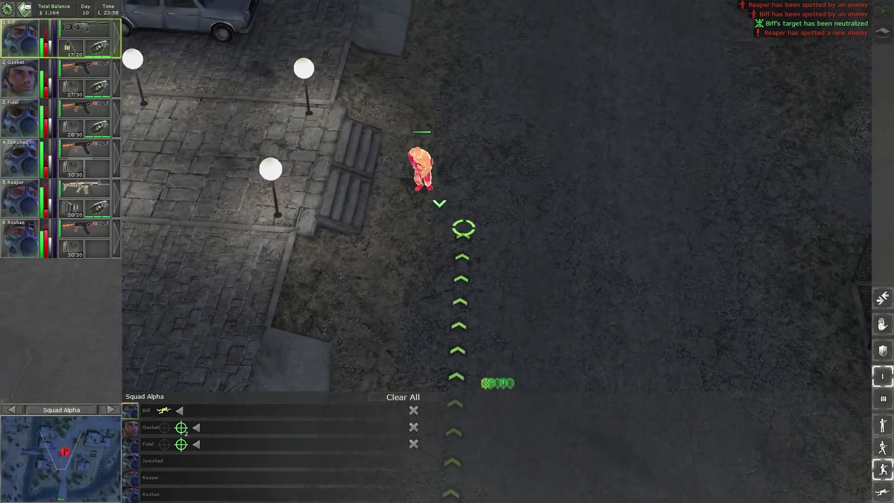
key("s")
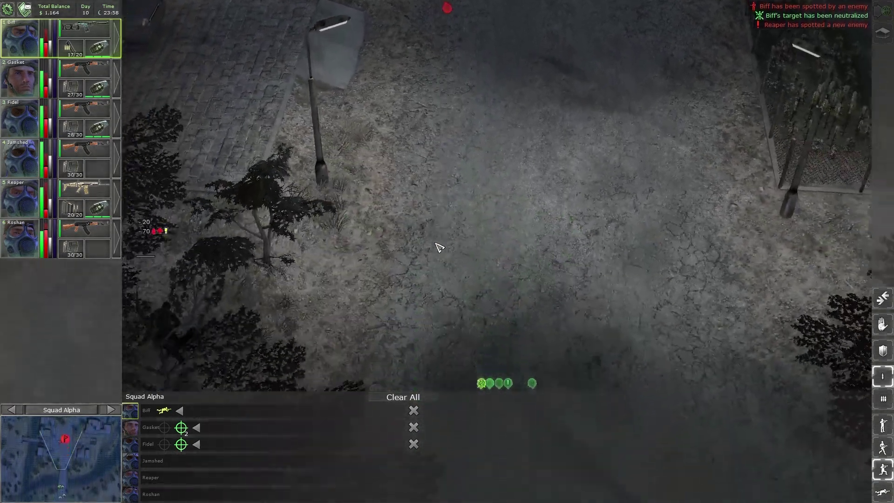
key("s")
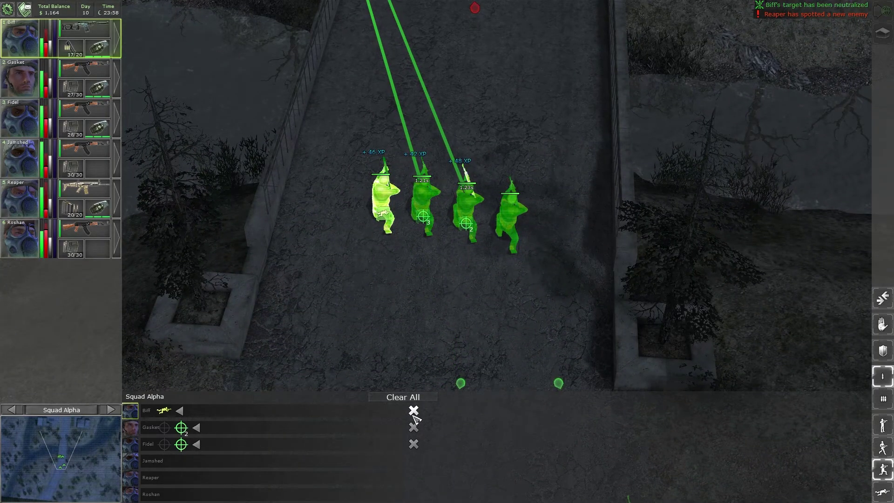
scroll("up", 3)
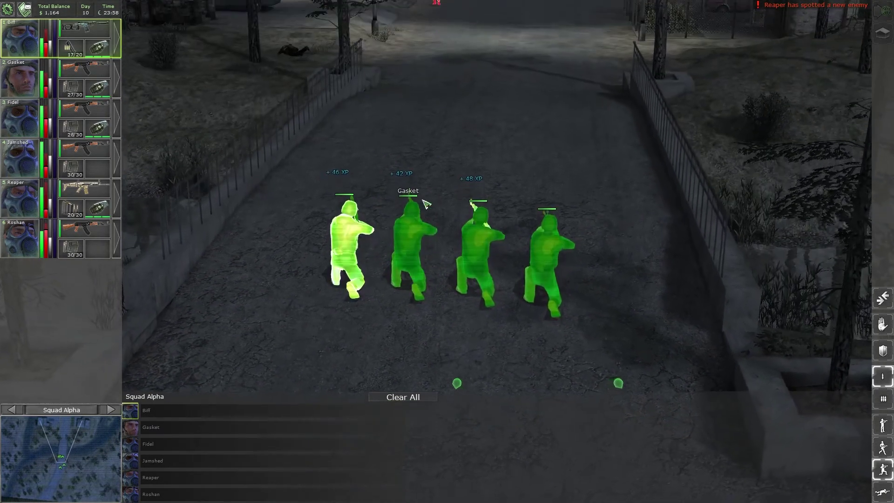
key("w")
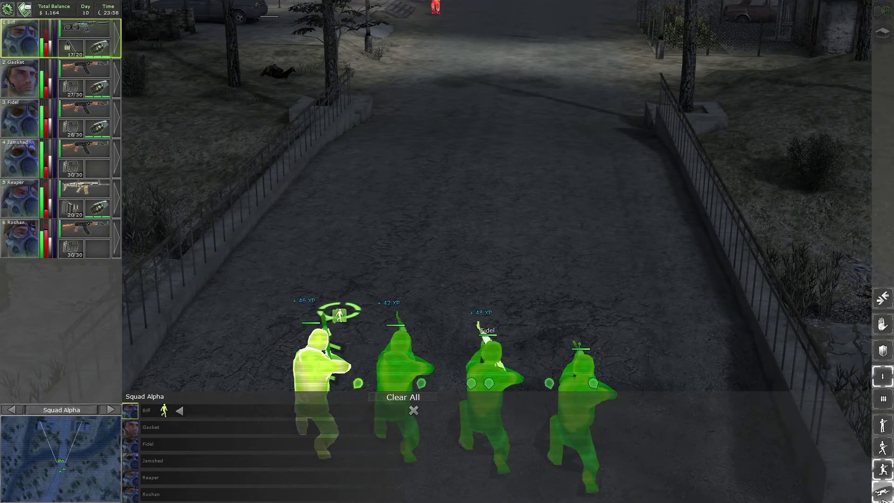
key("w")
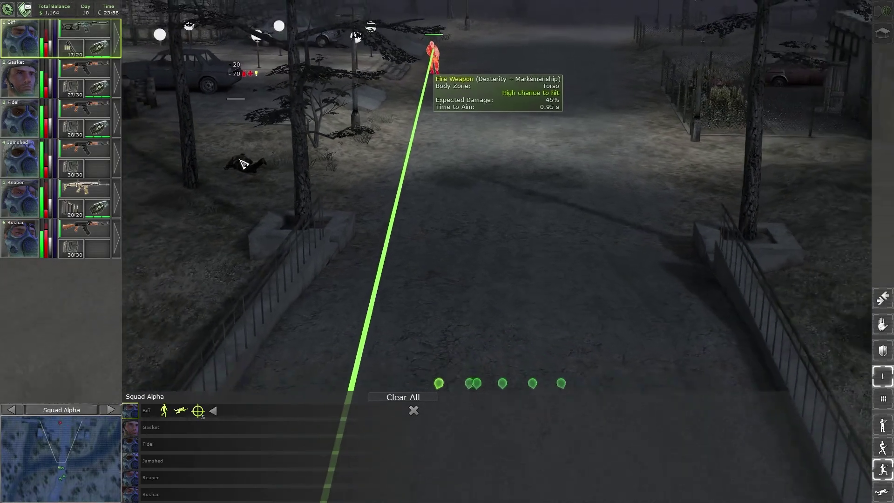
key("s")
Have Reaper go prone and fire, queue Gasket's and Fidel's shots, then resume
left_click(402, 280)
scroll("down", 3)
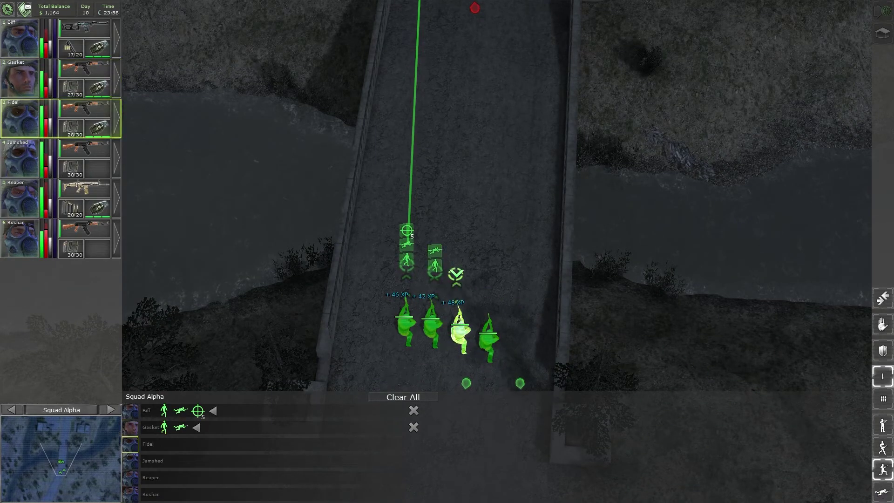
left_click(492, 350)
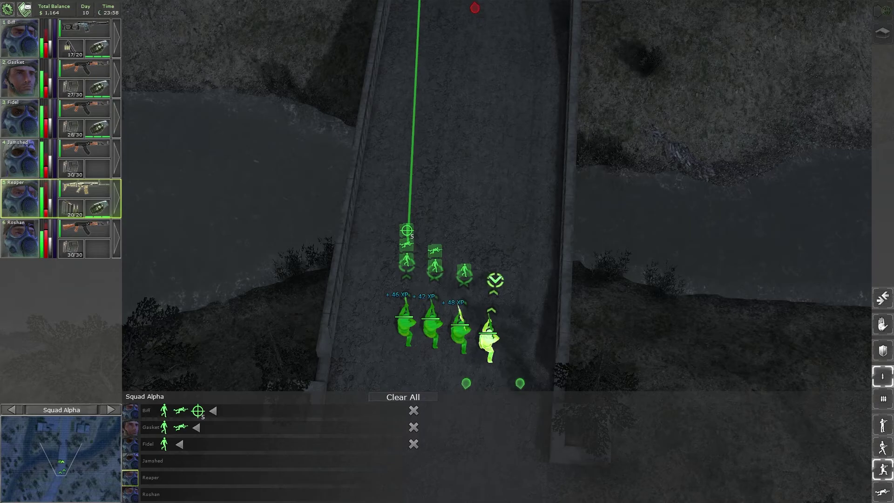
left_click(882, 494)
scroll("up", 3)
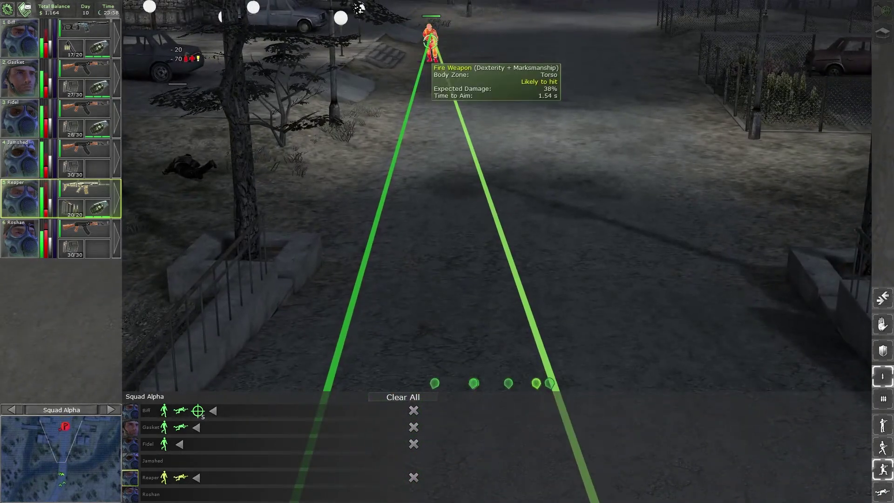
left_click(432, 41)
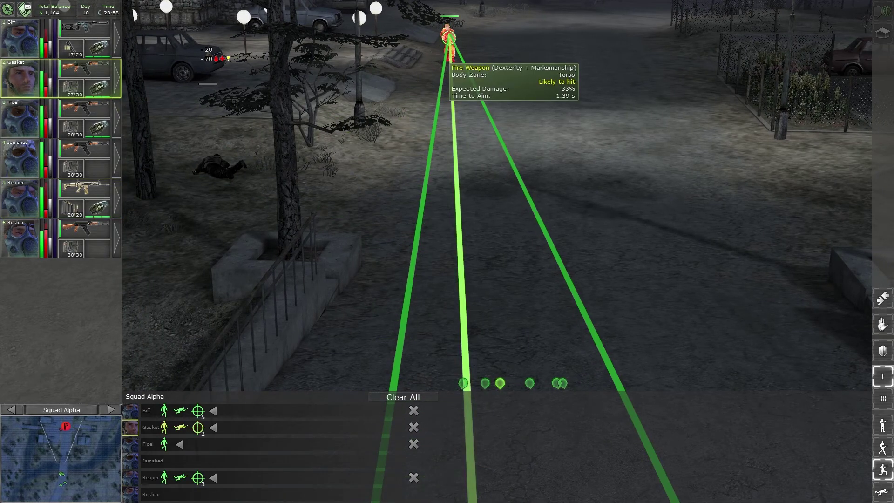
left_click(448, 39)
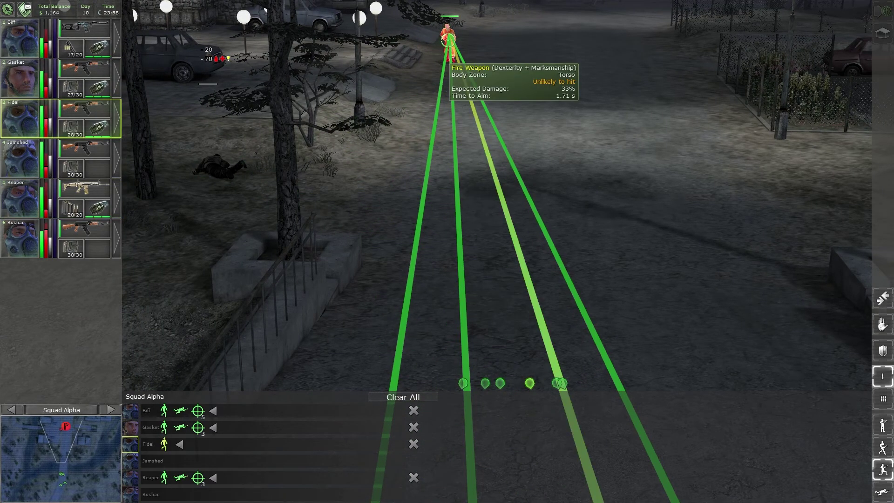
left_click(449, 39)
key("space")
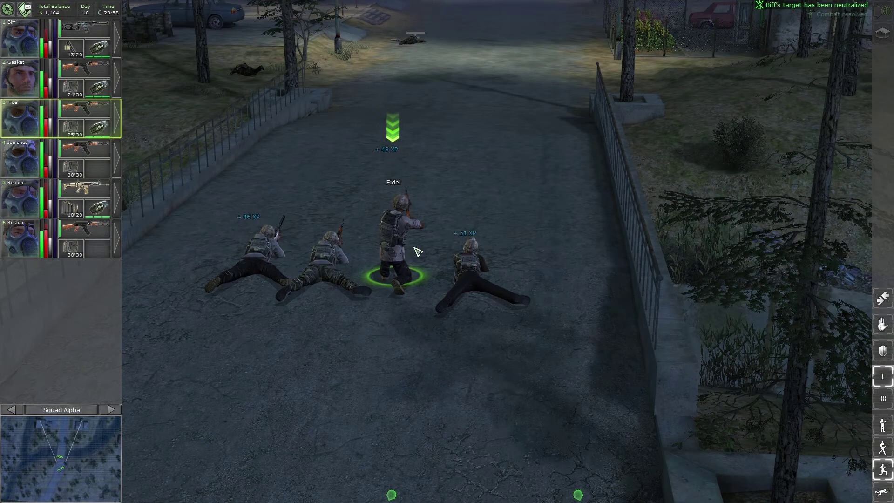
Stand the squad up and plot Biff's, Gasket's, Fidel's and Reaper's moves across the bridge
left_click_drag(367, 214, 739, 410)
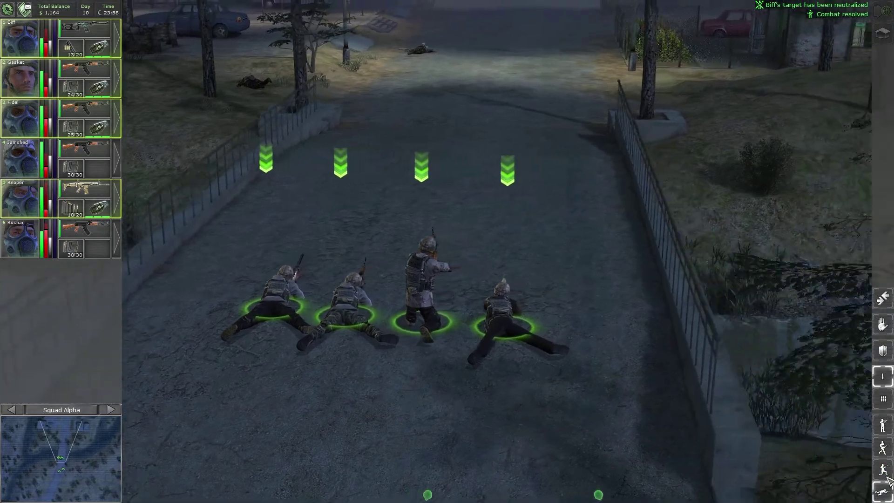
left_click(884, 474)
key("space")
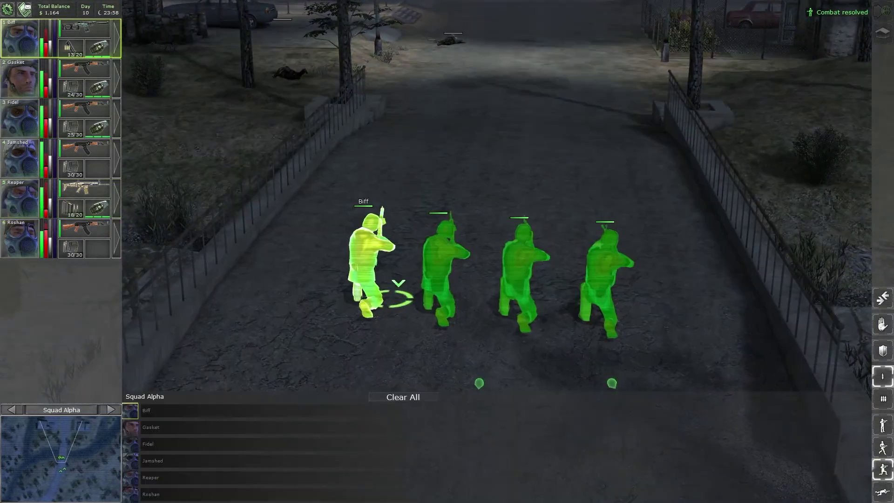
right_click(401, 7)
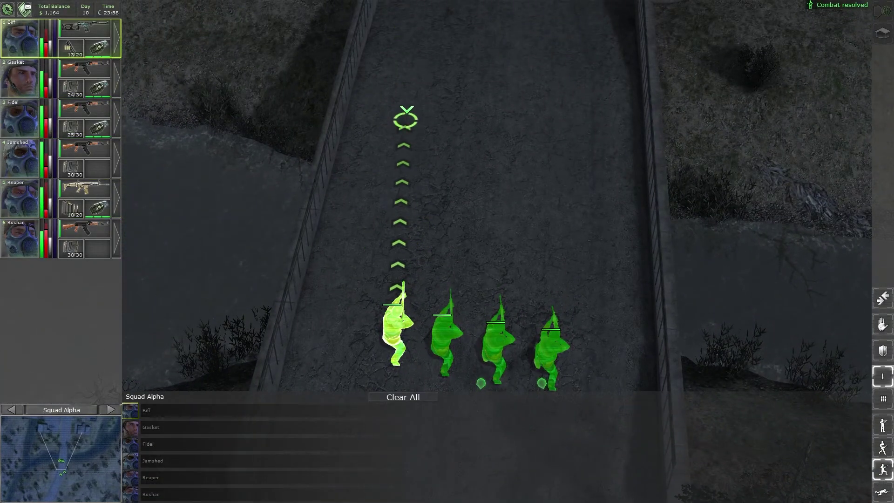
left_click(448, 343)
right_click(462, 129)
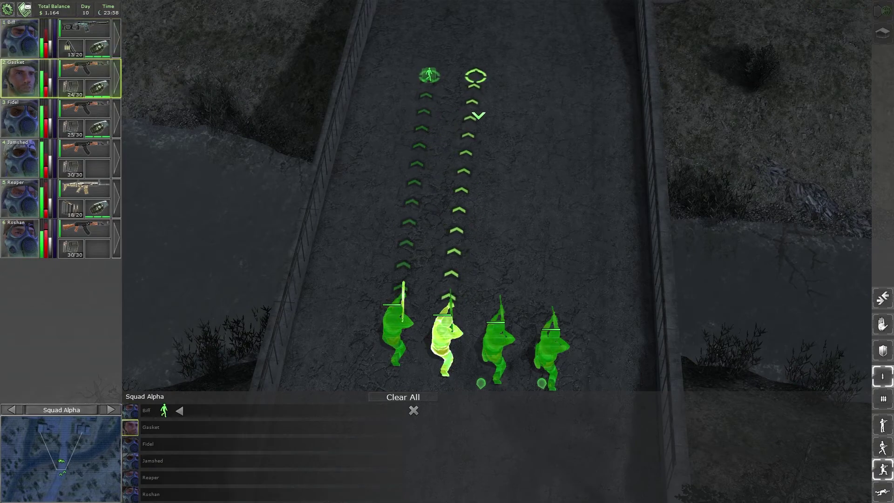
left_click(495, 349)
right_click(512, 90)
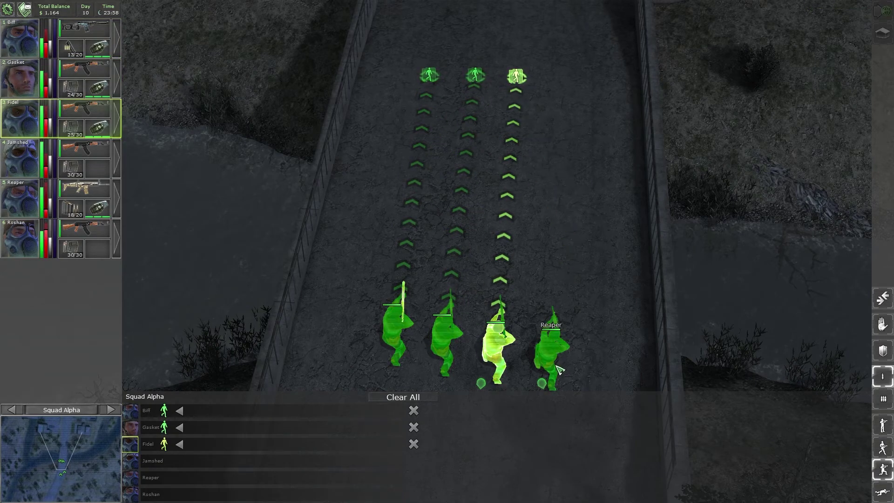
left_click(559, 365)
right_click(564, 76)
scroll("down", 3)
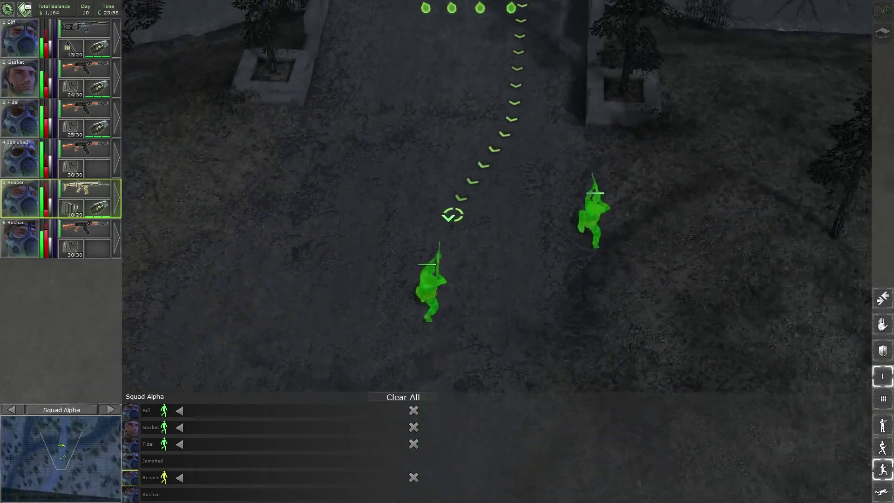
Move Roshan and Jamshed up behind the squad and resume the game
left_click(429, 279)
right_click(427, 178)
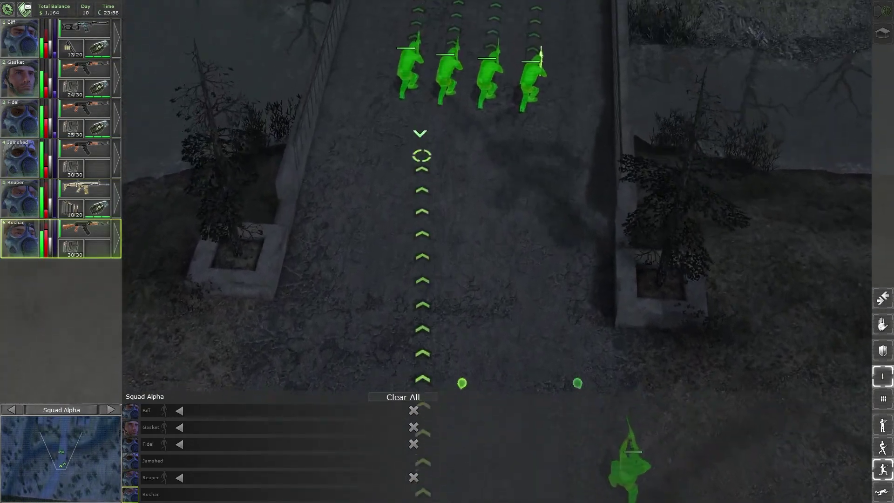
scroll("down", 3)
left_click(602, 311)
right_click(493, 264)
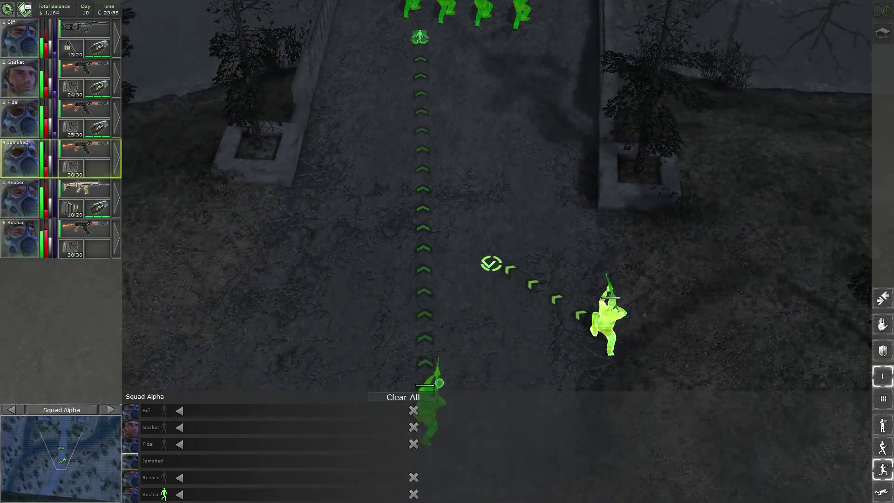
key("space")
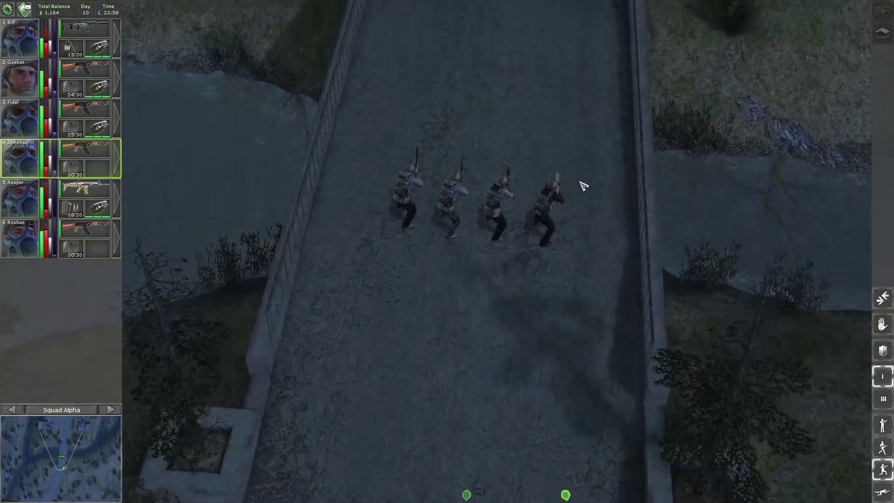
Plot a spread-out advance up the road for Biff, Gasket, Fidel and Reaper, then resume
right_click(502, 258)
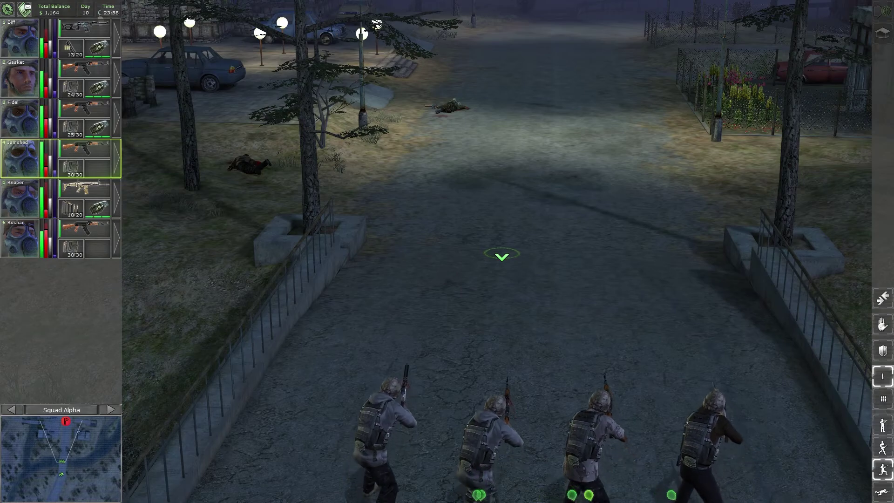
key("1")
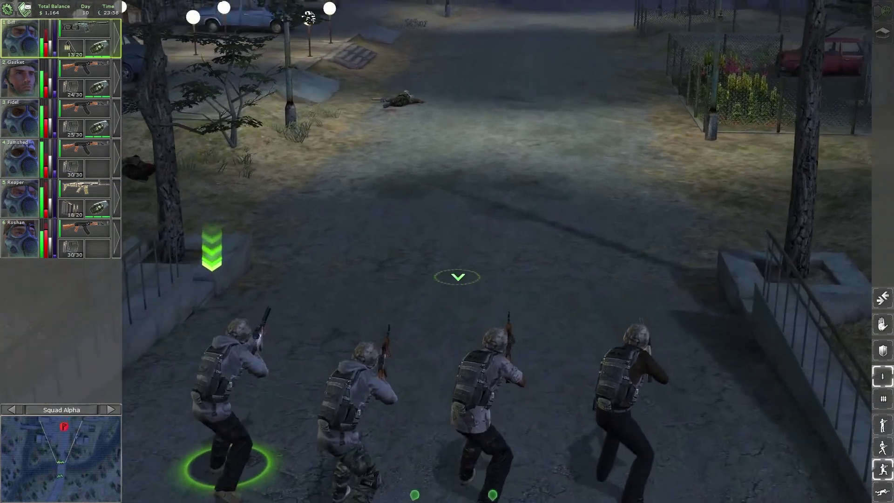
key("space")
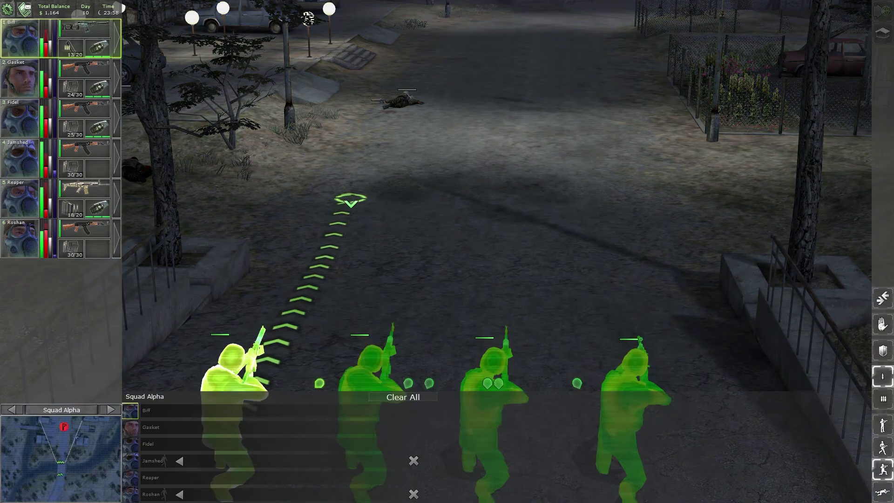
left_click(373, 361)
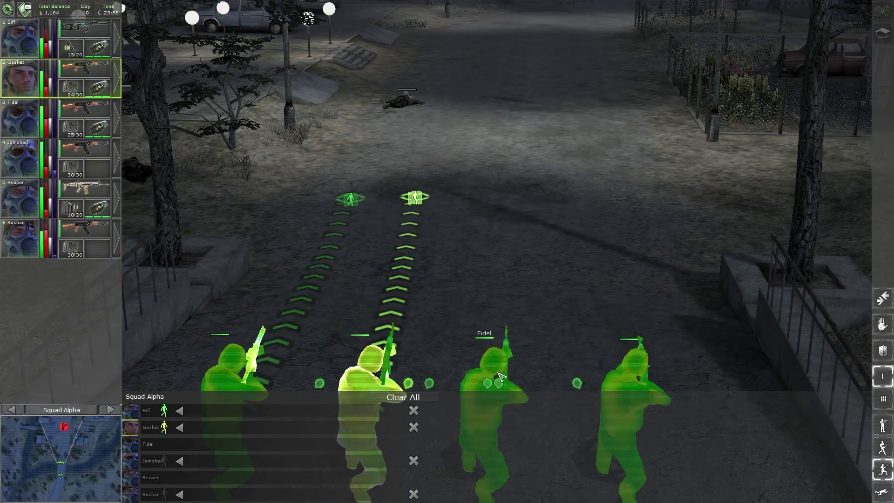
left_click(500, 375)
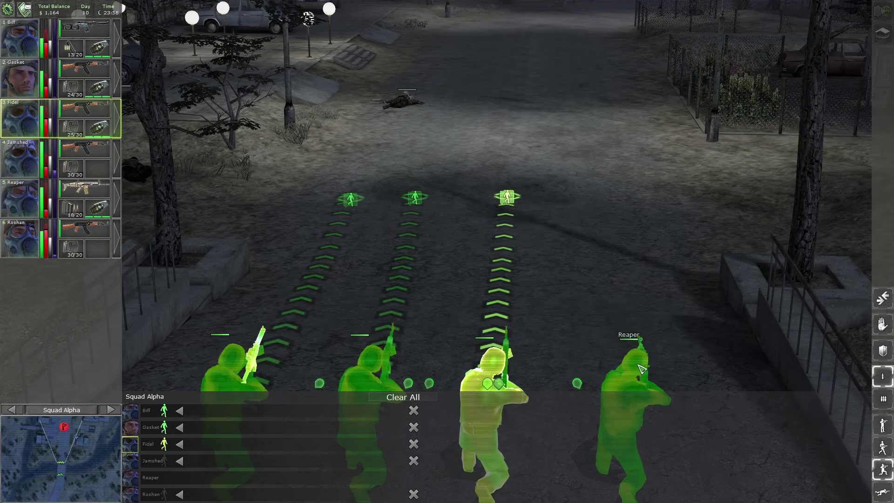
left_click(640, 361)
key("space")
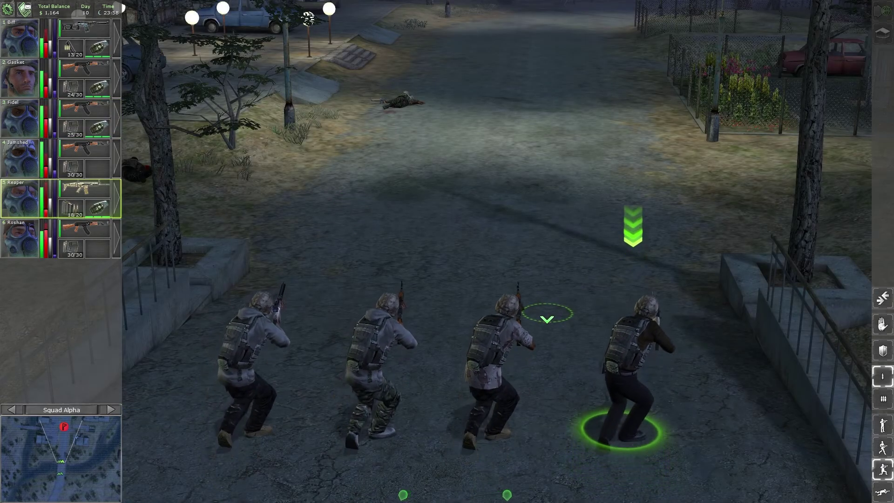
scroll("up", 3)
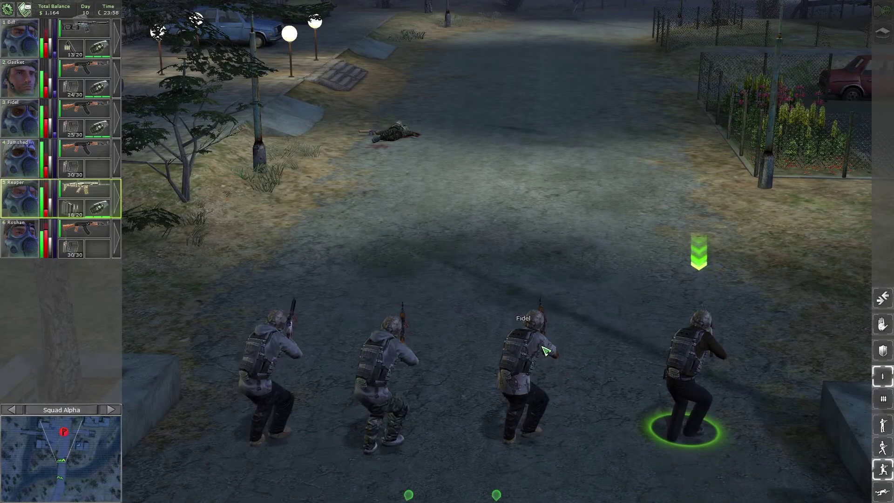
Centre on Jamshed, rotate around the squad, and select Biff in planning pause
key("Left")
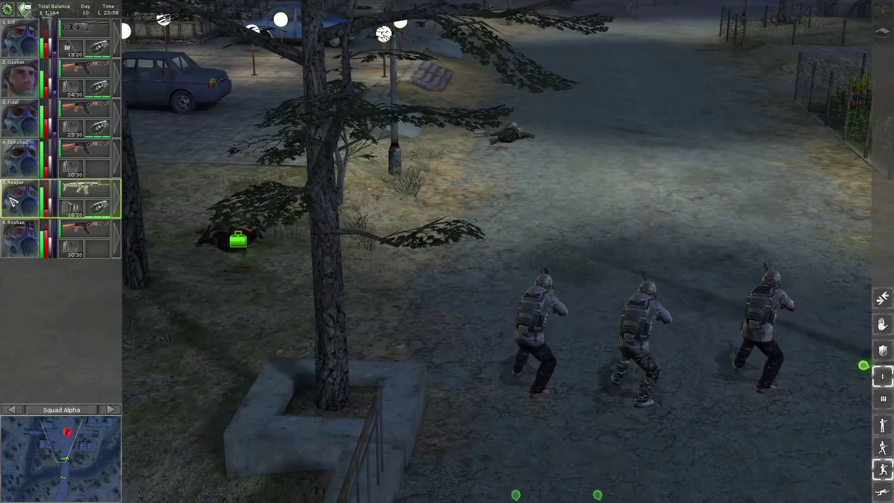
double_click(25, 157)
scroll("down", 3)
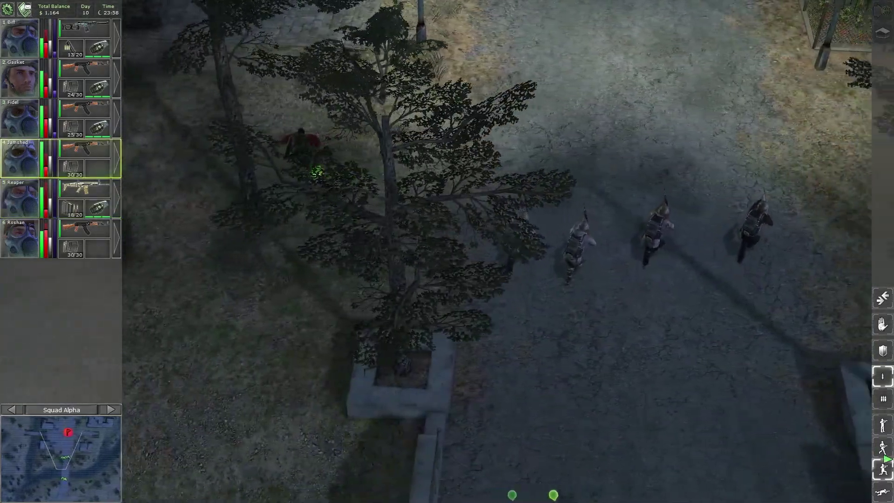
left_click_drag(486, 307, 406, 398)
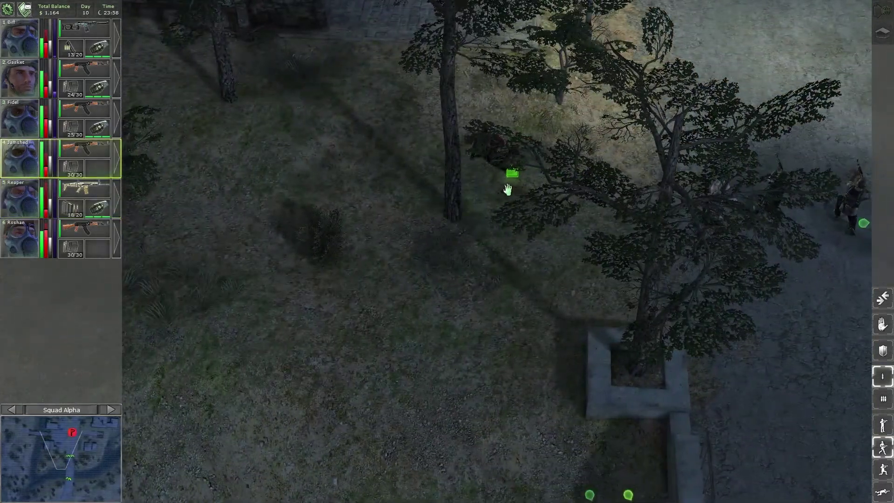
left_click(321, 329)
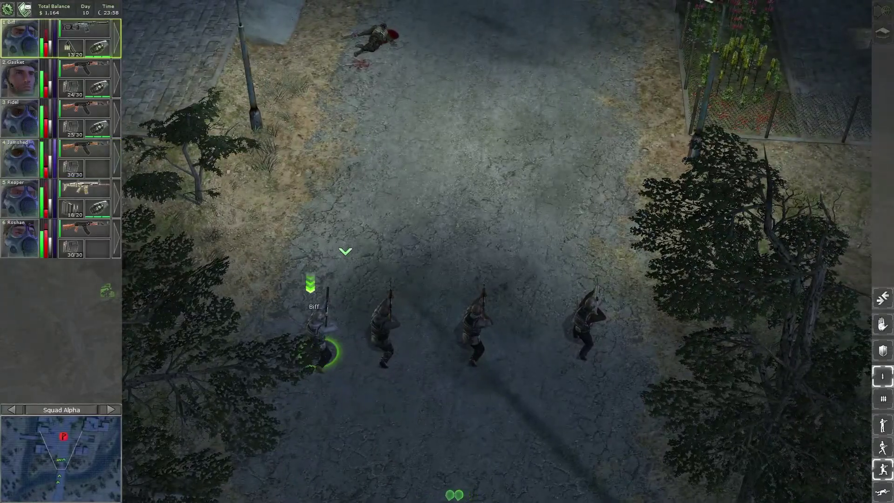
key("space")
Send Gasket, Fidel and Reaper up the street to the fallen enemy and check his items
left_click(378, 337)
right_click(437, 113)
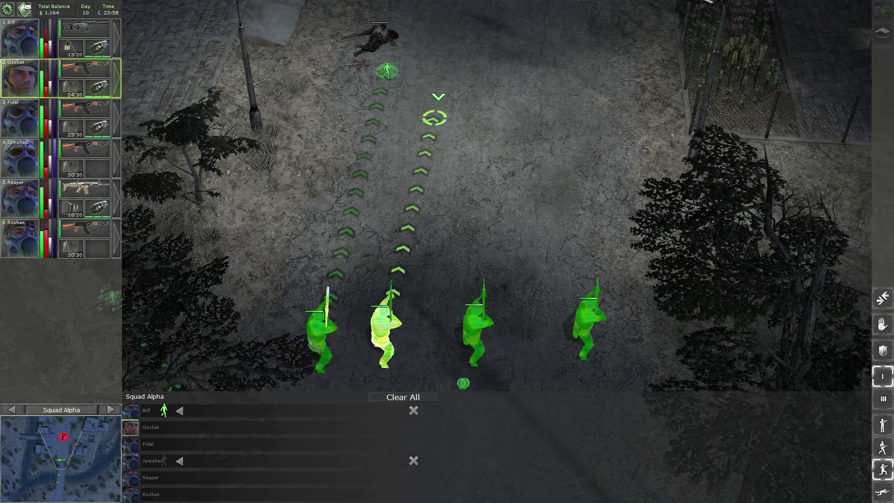
left_click(479, 328)
right_click(508, 70)
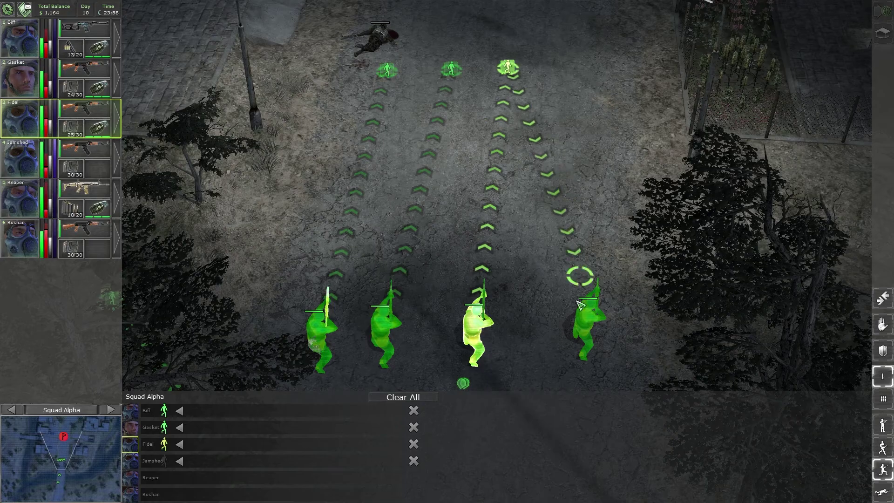
left_click(578, 306)
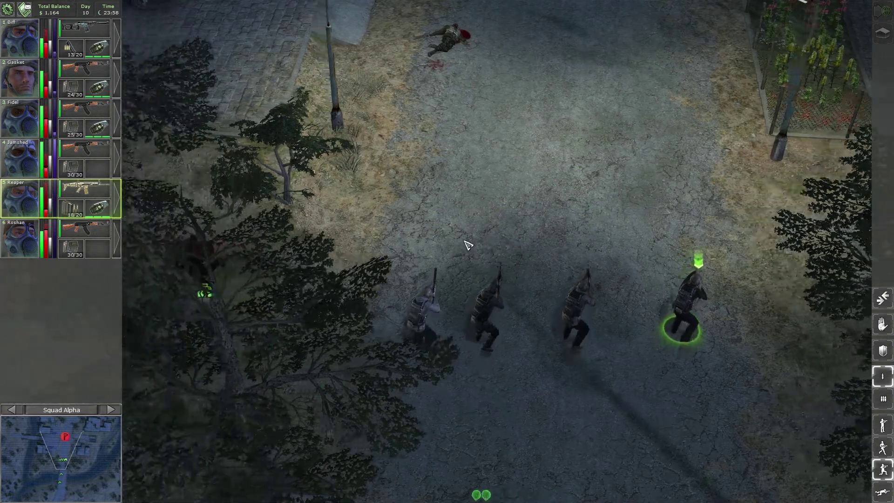
right_click(473, 344)
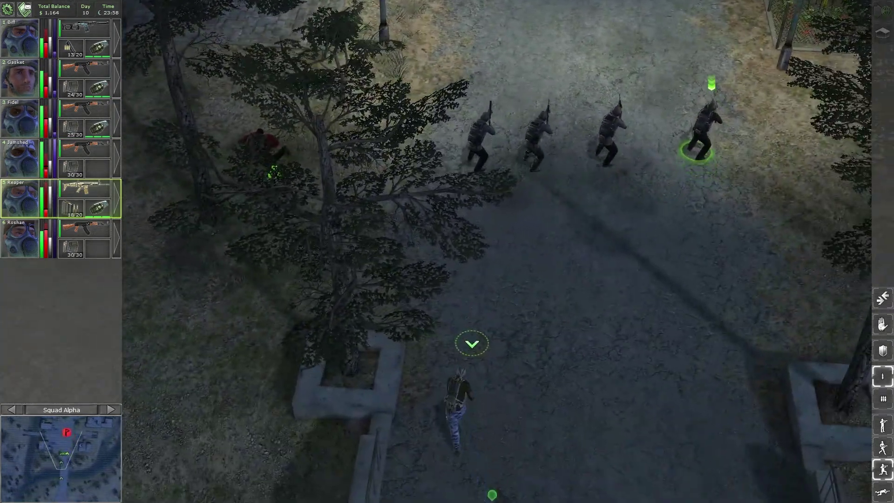
key("Up")
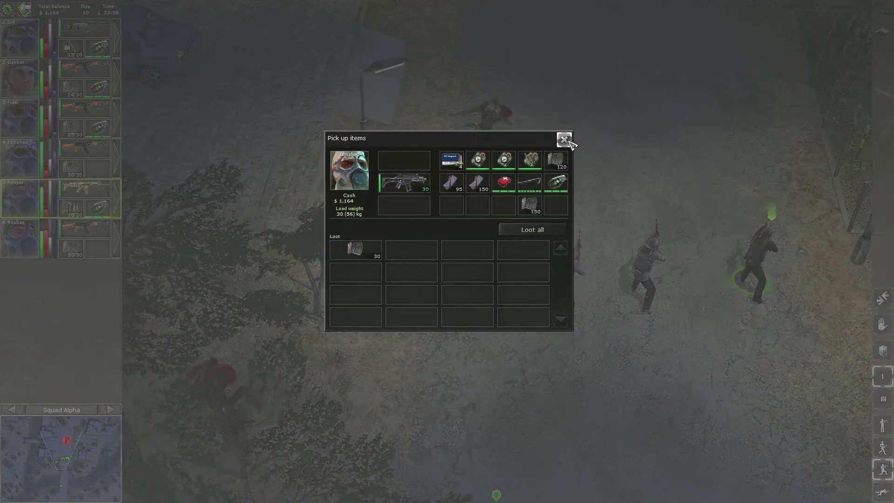
left_click(565, 139)
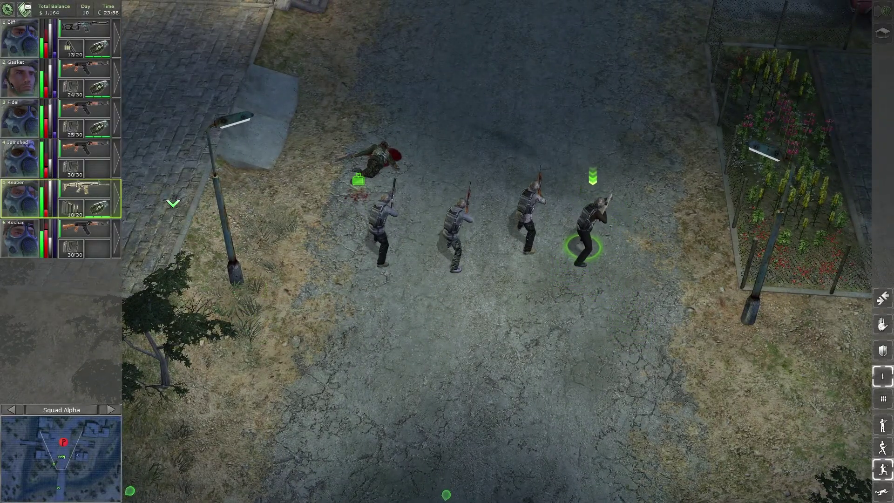
Plot northward advances for Gasket, Fidel and Reaper and resume the game
key("4")
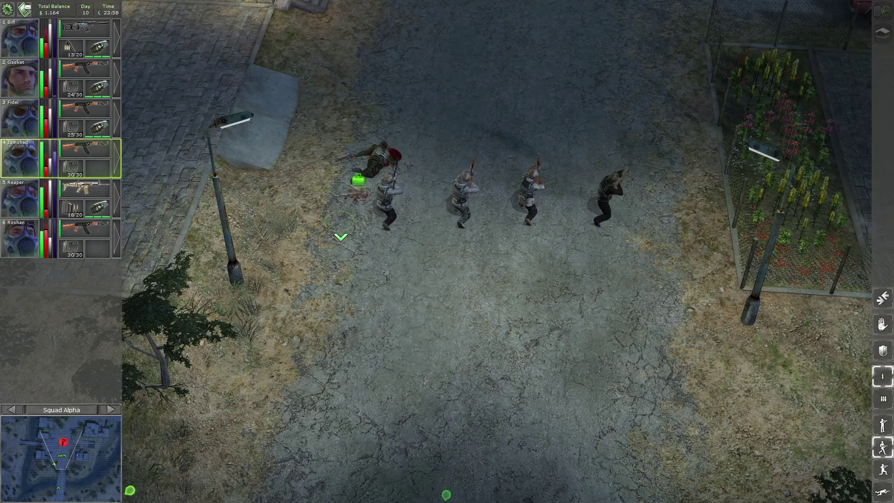
key("space")
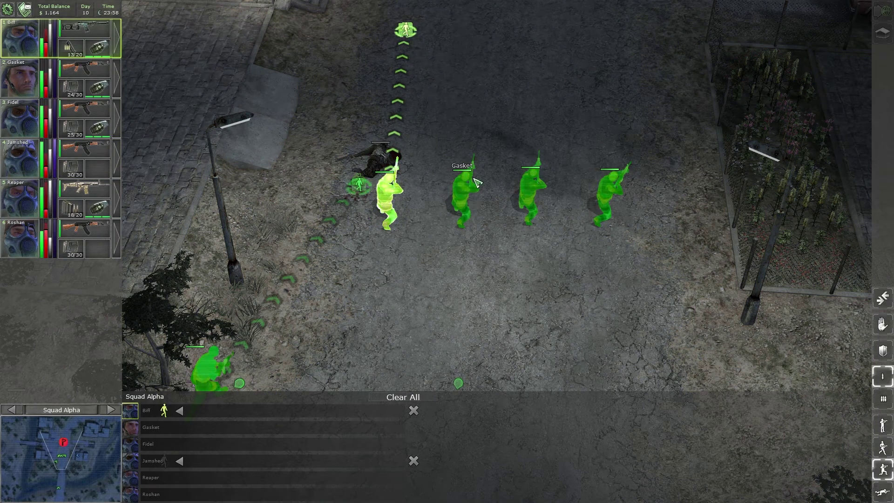
left_click(477, 169)
left_click(538, 202)
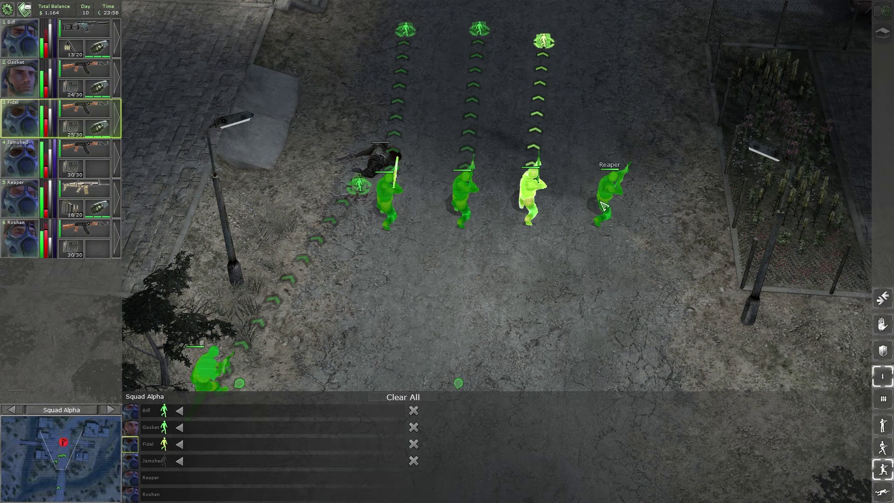
left_click(603, 205)
key("space")
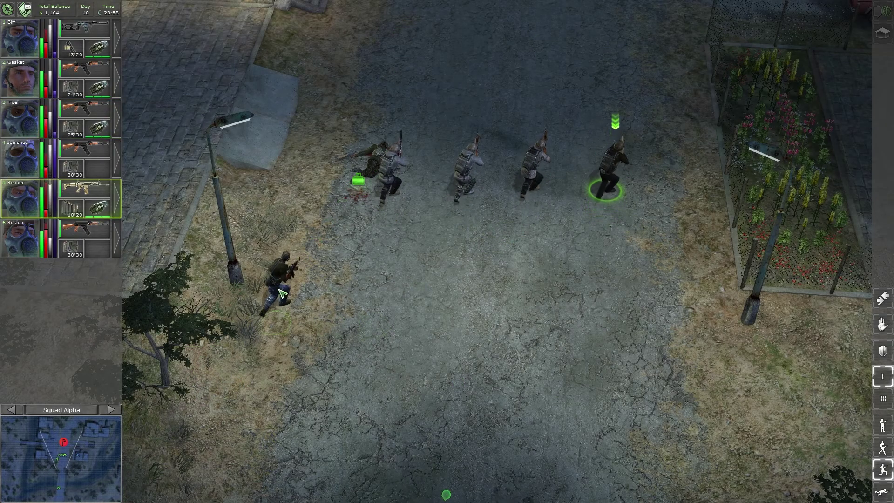
Have Jamshed search the fallen enemy's gear, then switch between Roshan and Jamshed
left_click(315, 265)
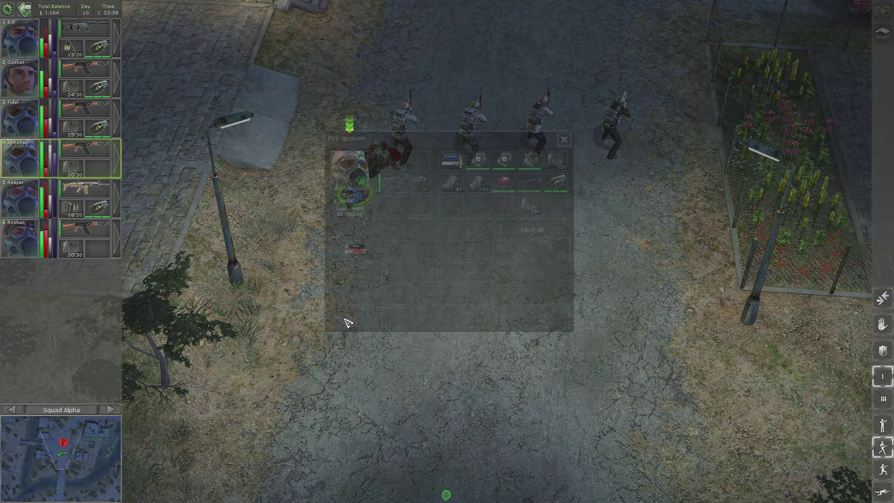
left_click(562, 140)
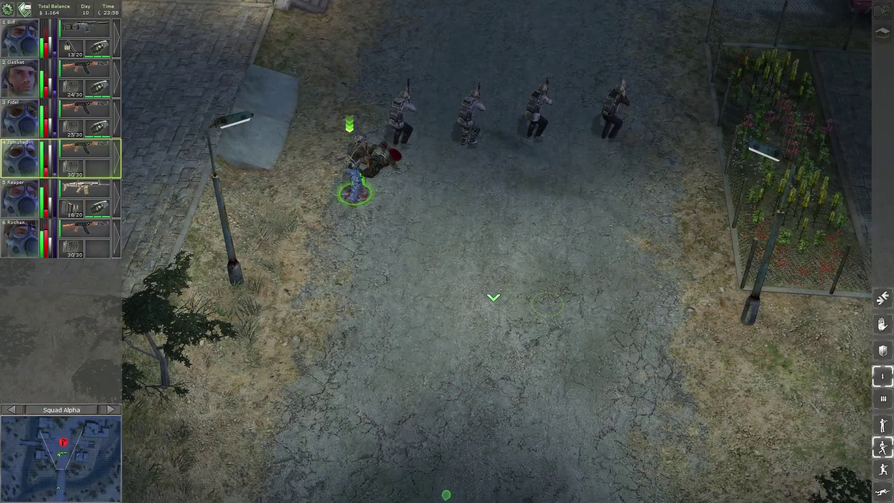
key("6")
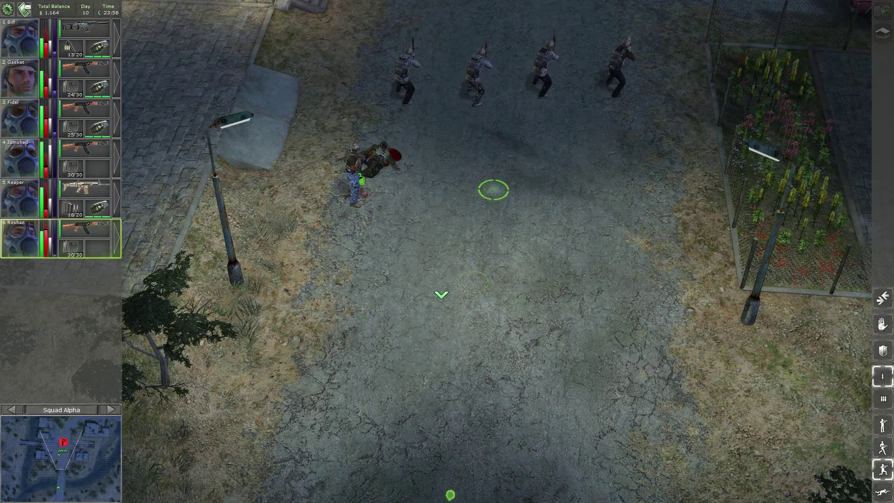
key("4")
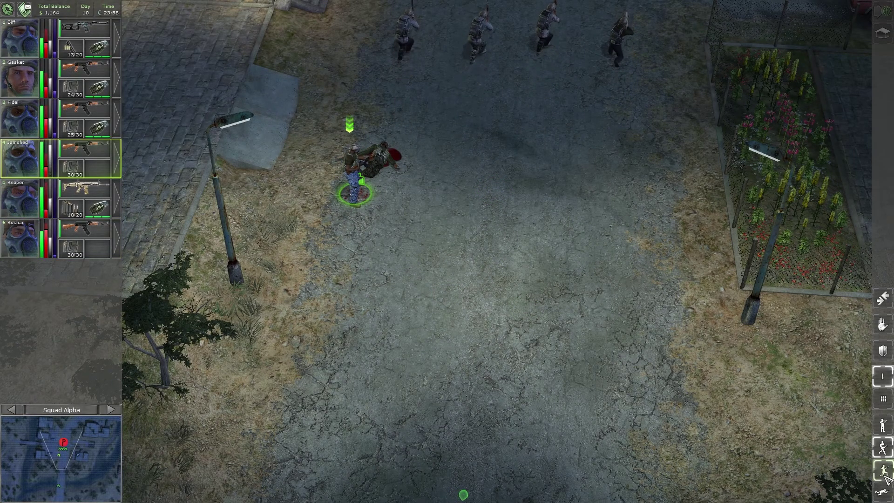
Plan Bill's advance up the courtyard toward the brick building
left_click(392, 353)
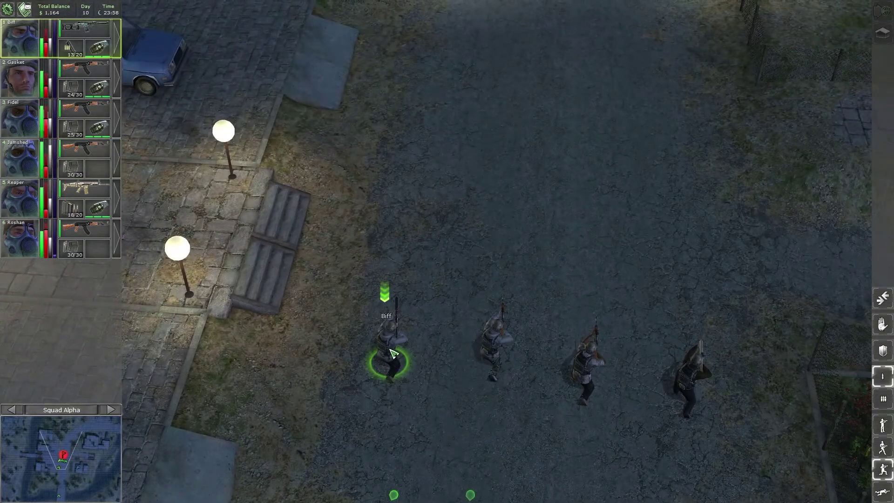
left_click(598, 270)
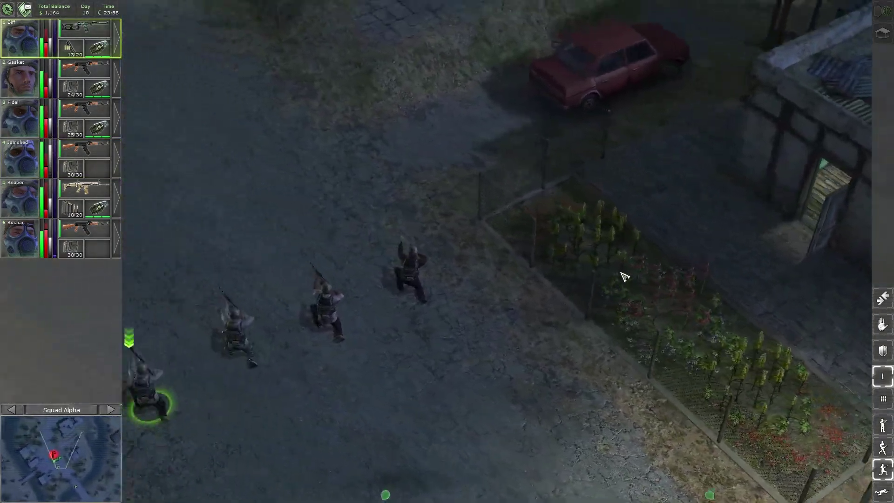
key("Up")
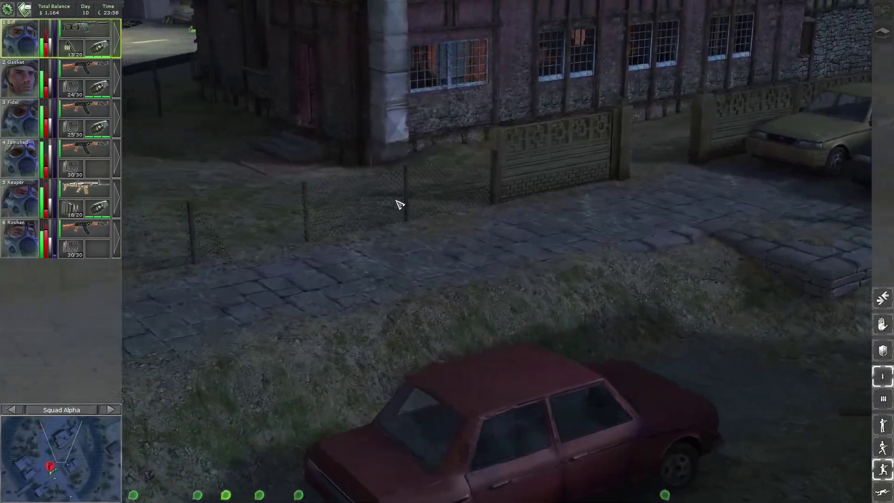
key("Up")
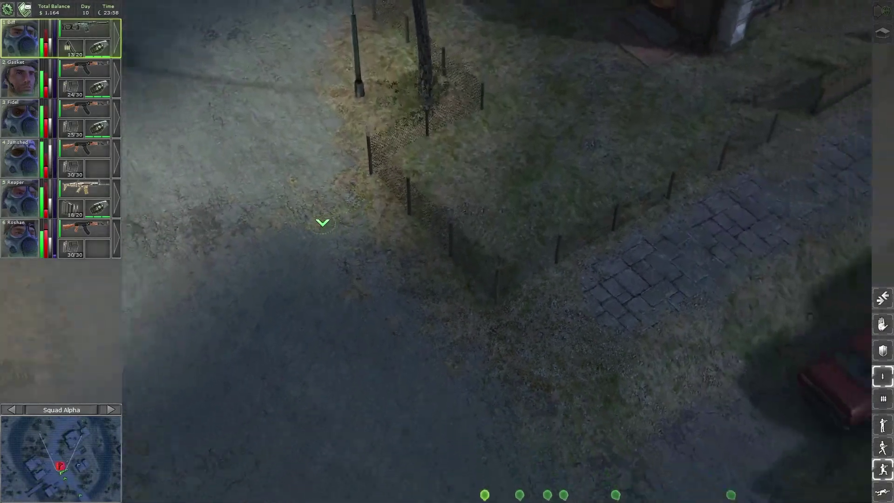
key("Up")
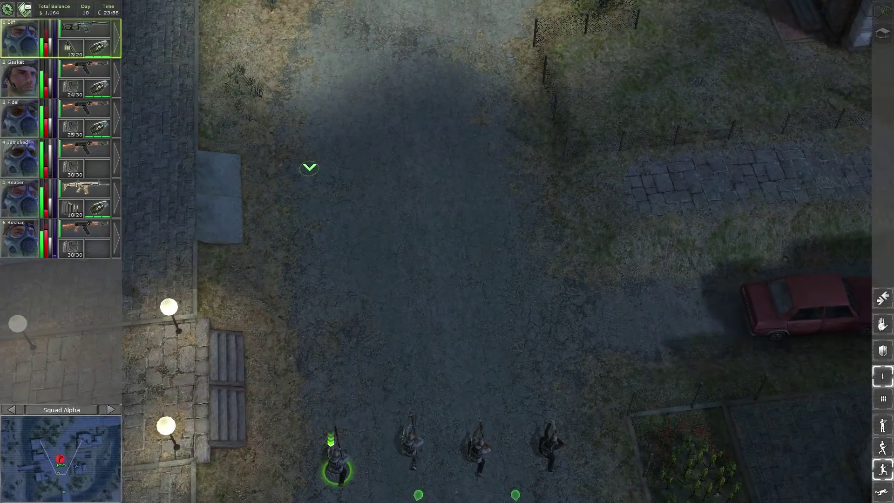
left_click(309, 165)
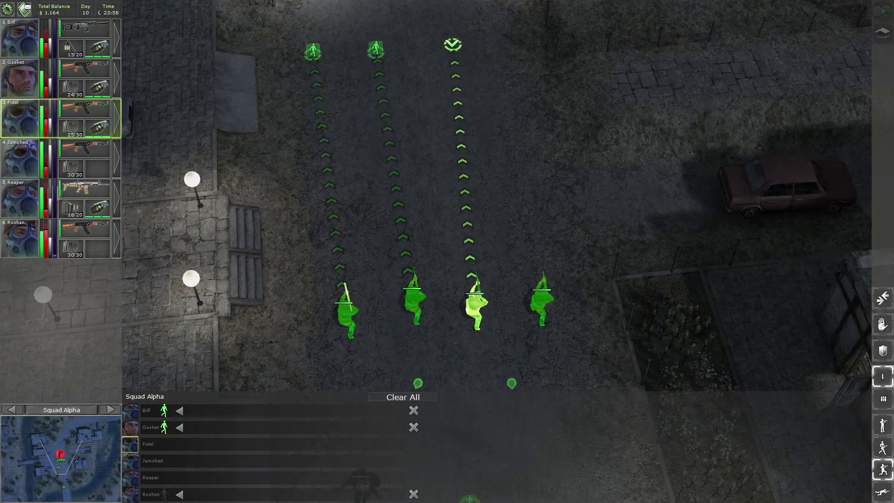
Plan Reaper's advance to the courtyard's far end and resume the game
left_click(544, 311)
left_click(546, 167)
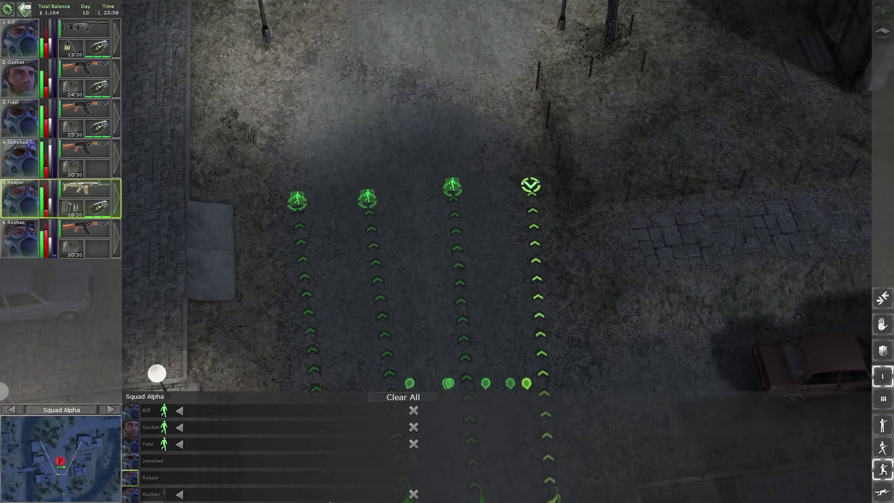
key("space")
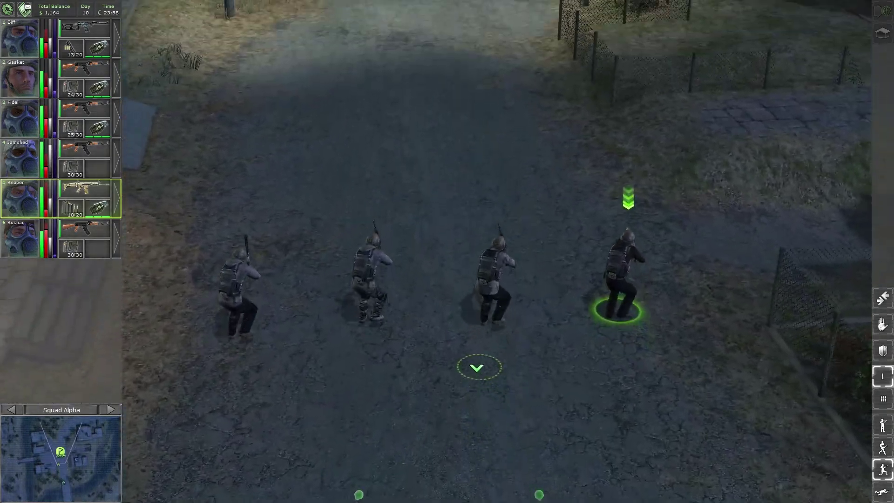
scroll("up", 3)
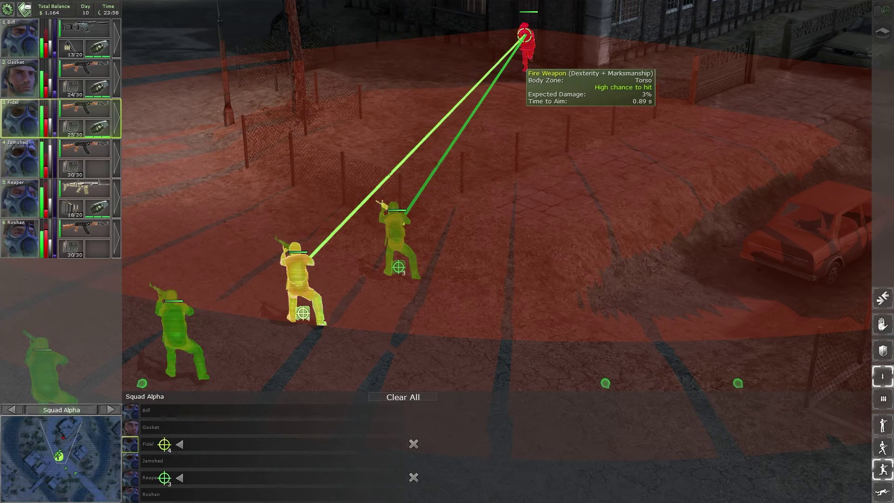
Queue Gasket's and Bill's shots on the brick-building enemy and let the firefight play out
key("2")
left_click(597, 34)
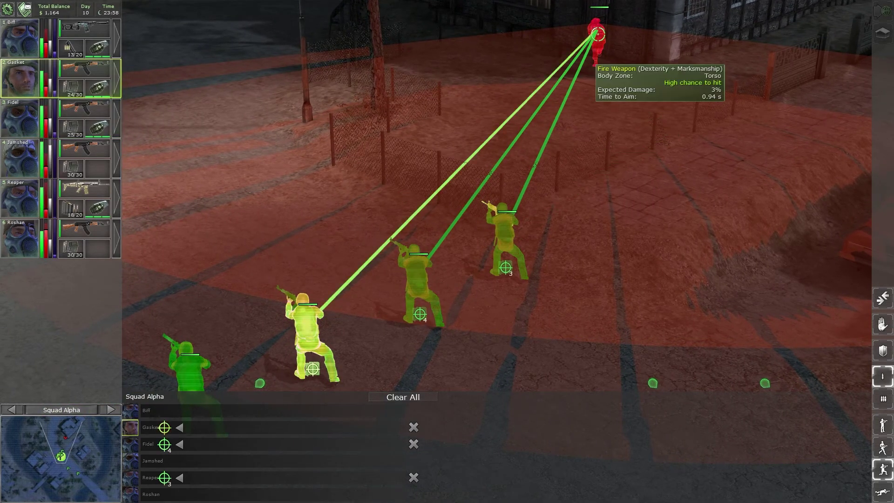
key("1")
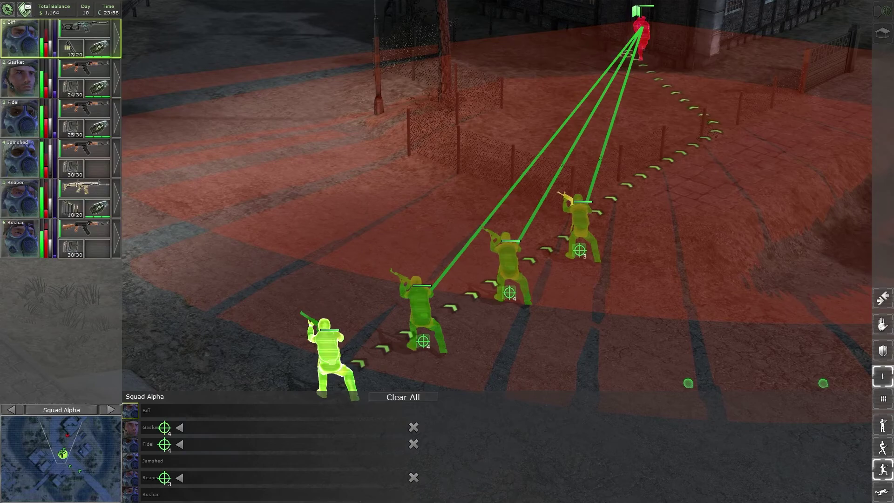
left_click(646, 30)
key("space")
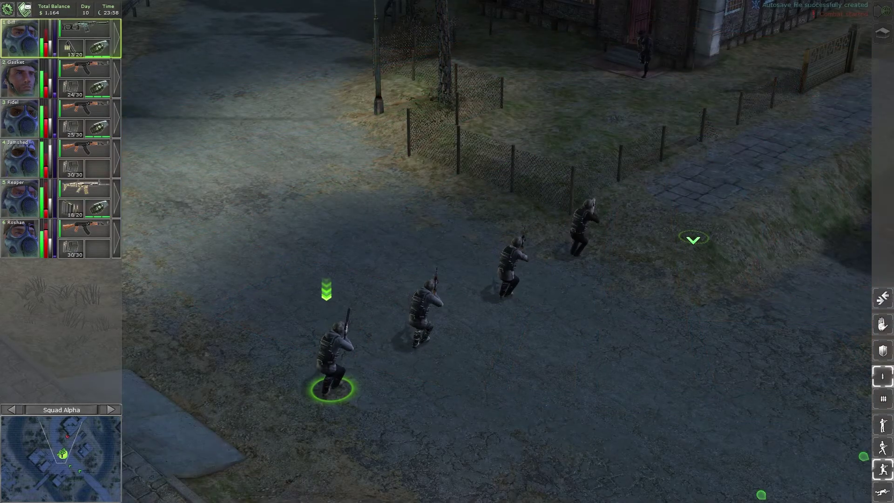
key("space")
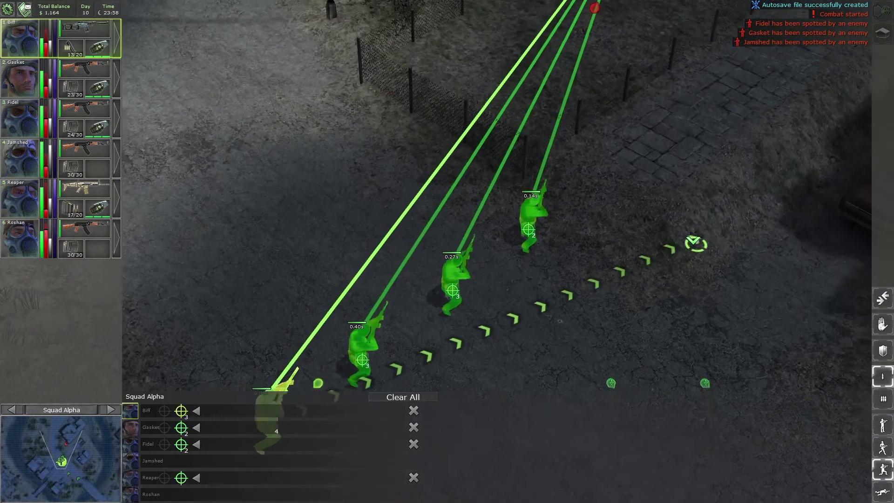
key("space")
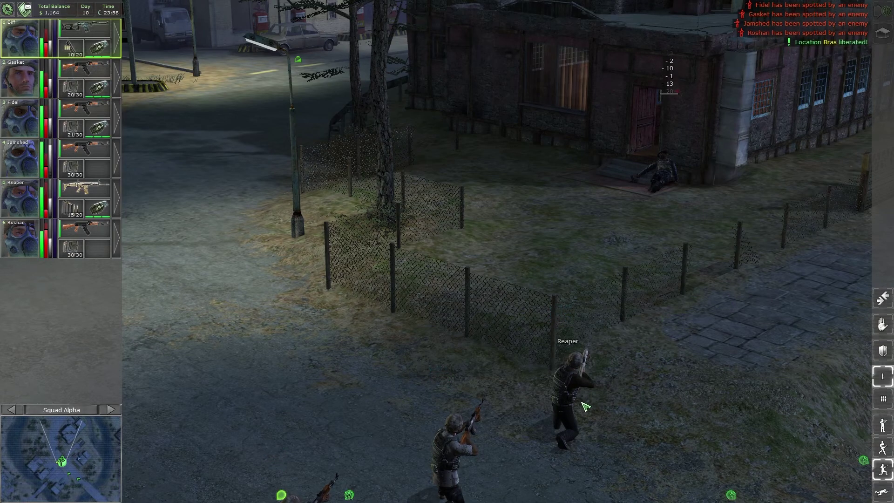
Send Reaper to the dead enemy's body beside the building
left_click(563, 380)
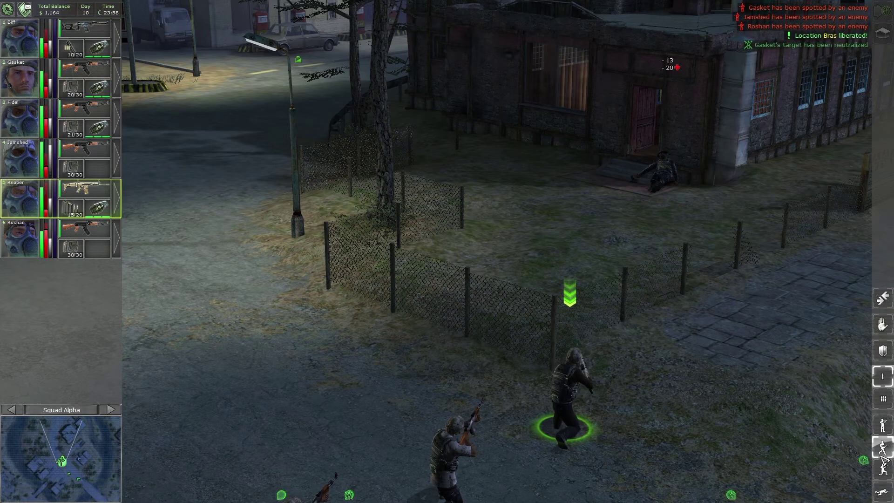
left_click_drag(629, 279, 458, 246)
left_click(457, 246)
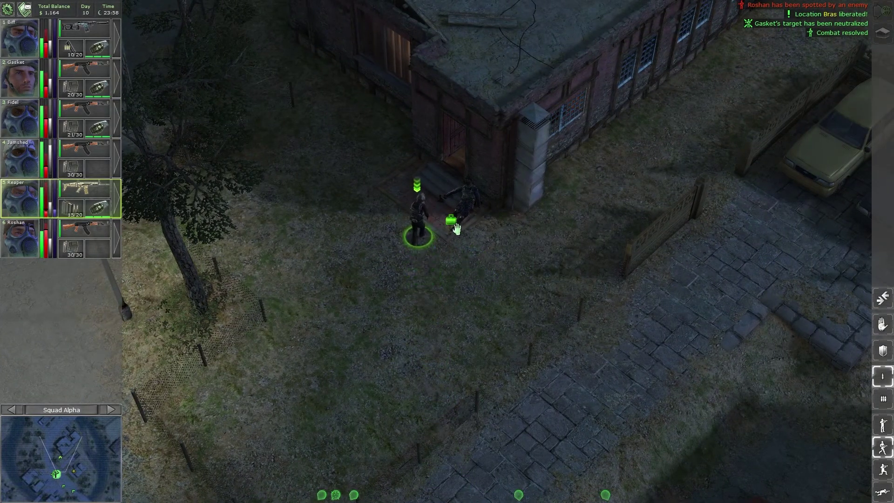
Have Reaper loot the dead enemy's cash and ammunition, then close the pick-up window
left_click(451, 222)
mouse_move(355, 250)
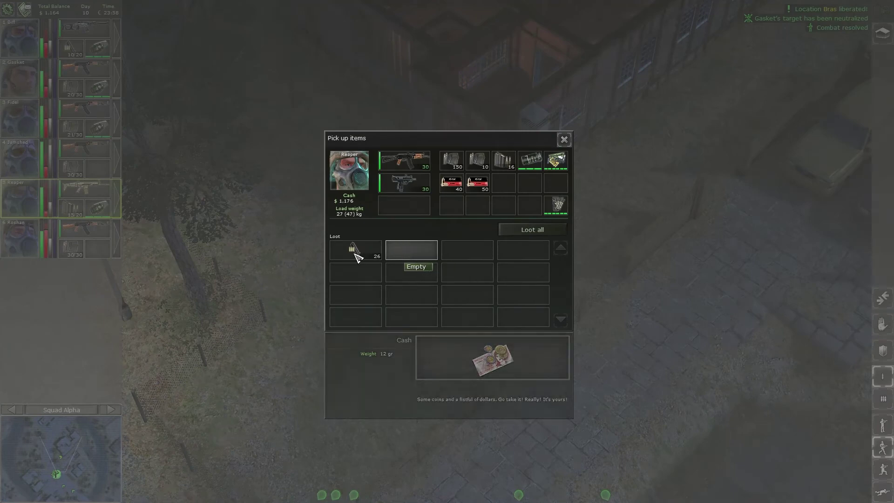
left_click(532, 229)
left_click(565, 139)
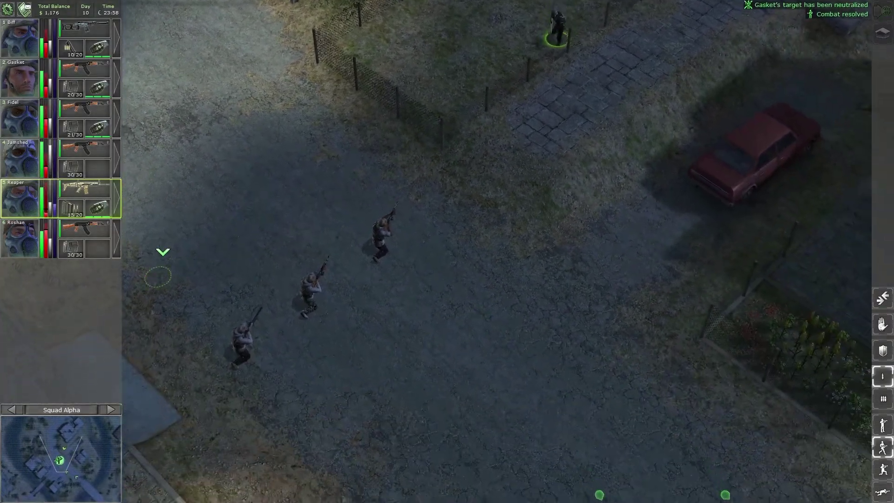
Regroup the squad, crouched, on the ground near the car and streetlamps, then resume play
left_click_drag(28, 44, 20, 185)
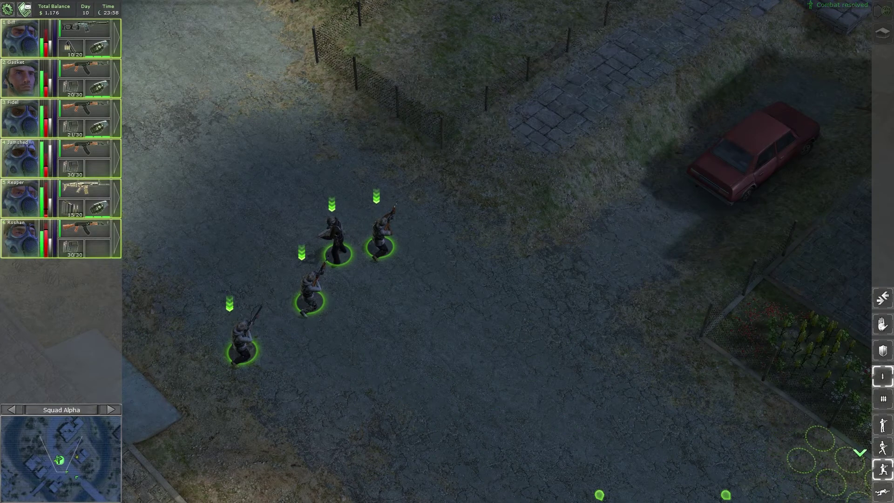
left_click(884, 450)
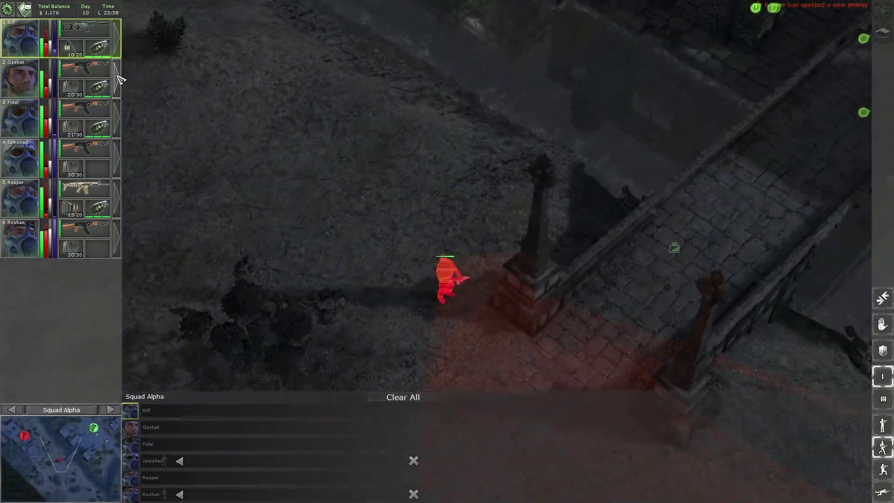
key("w")
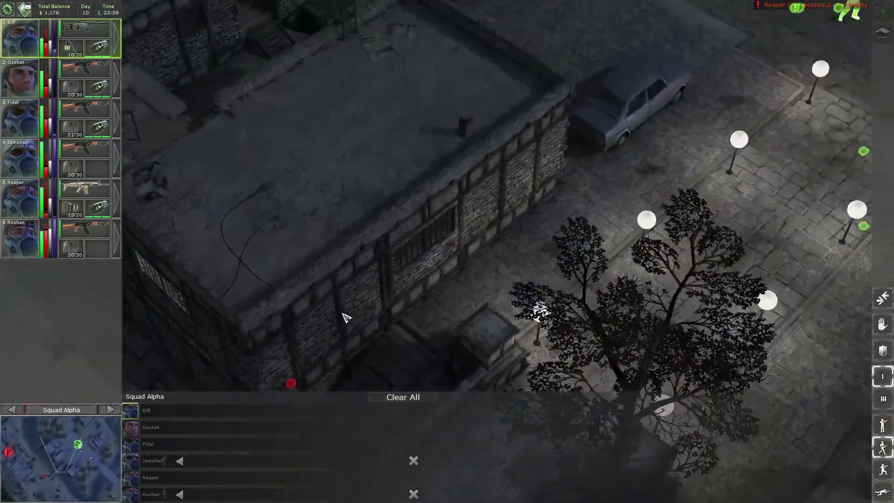
right_click(447, 307)
key("space")
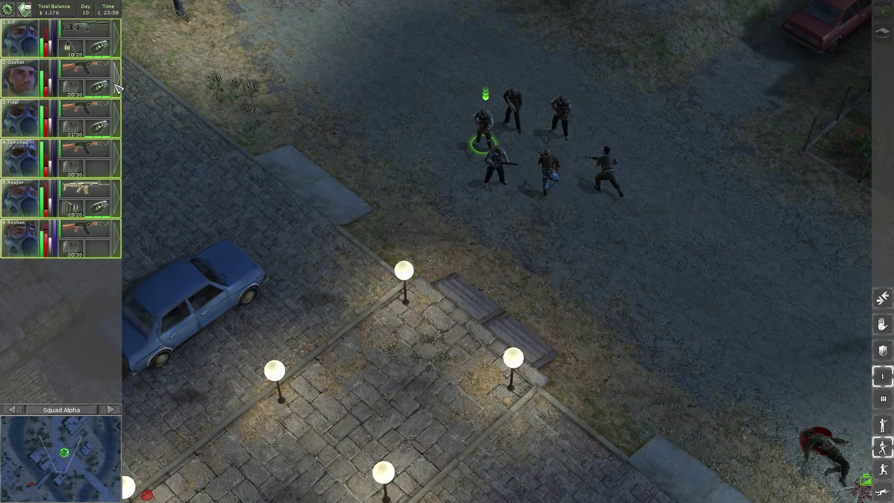
Browse Gasket's, Fidel's, Jamshed's and Reaper's sheets, and give Reaper's 9mm magazine to Biff
left_click(117, 87)
mouse_move(407, 272)
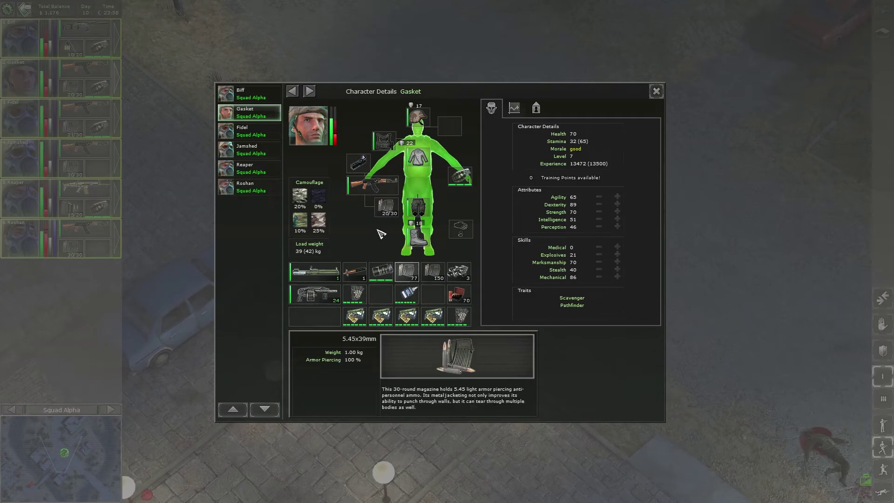
left_click(255, 132)
left_click(261, 154)
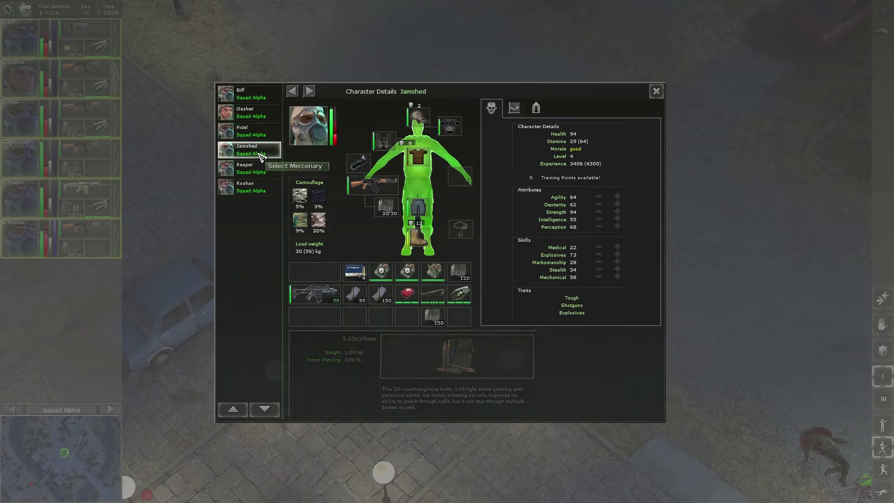
left_click(261, 167)
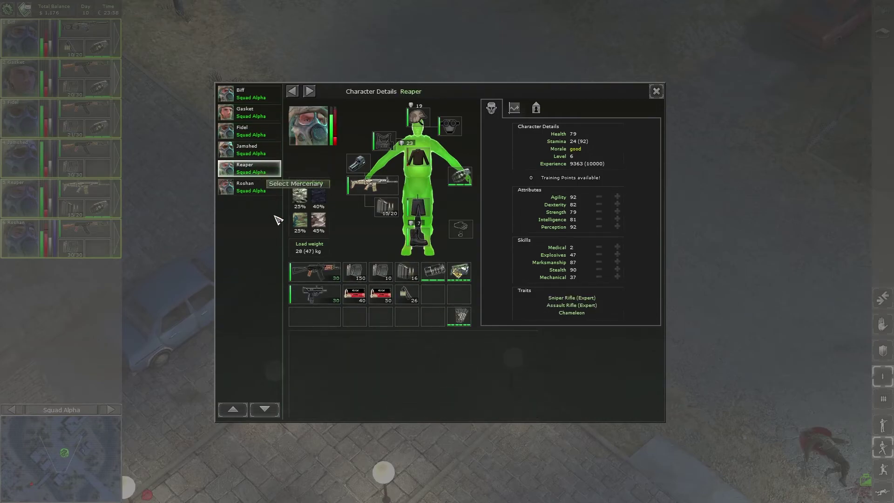
left_click_drag(405, 296, 263, 99)
left_click(257, 96)
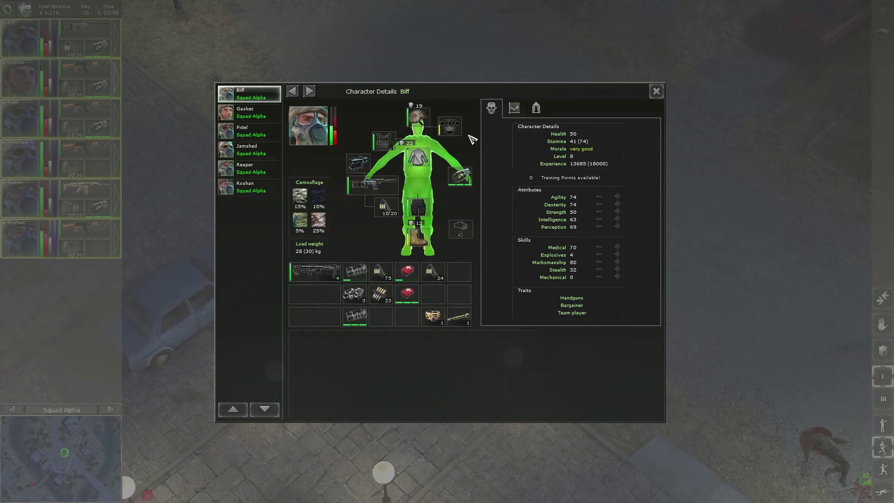
Close Character Details and march the whole squad across the plaza to the bridge
left_click(658, 92)
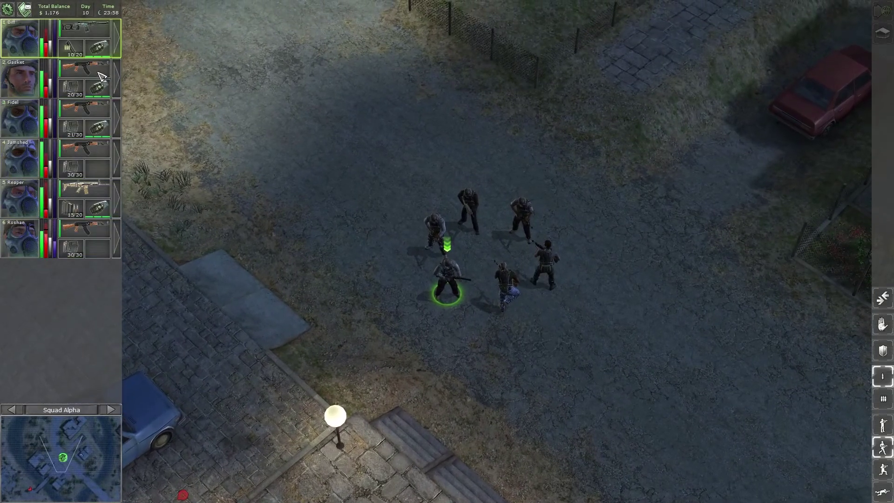
left_click(44, 87)
left_click(21, 127)
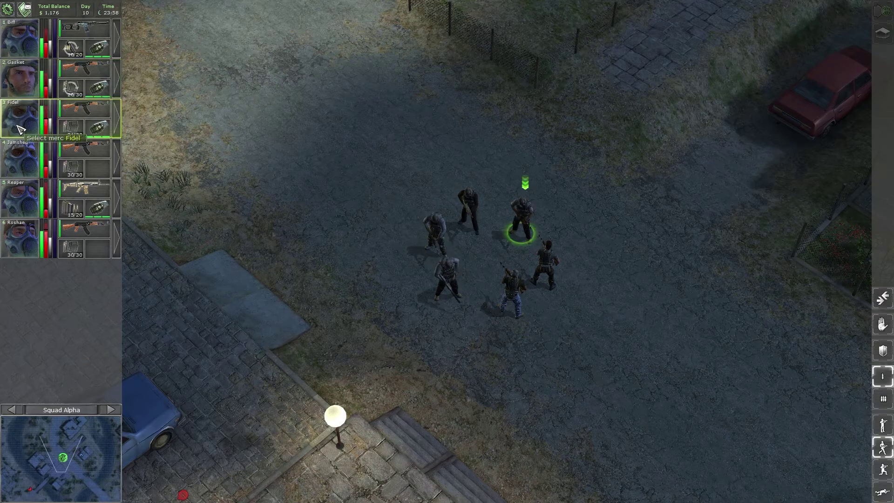
left_click(26, 208)
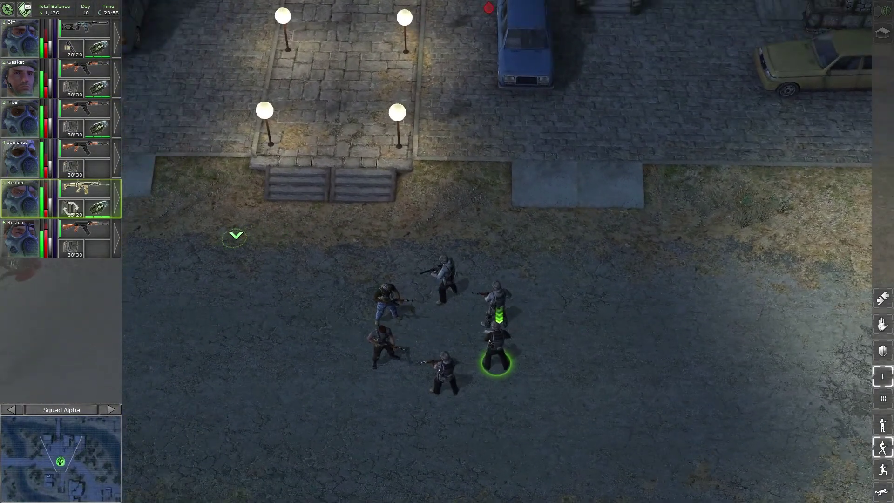
key("equal")
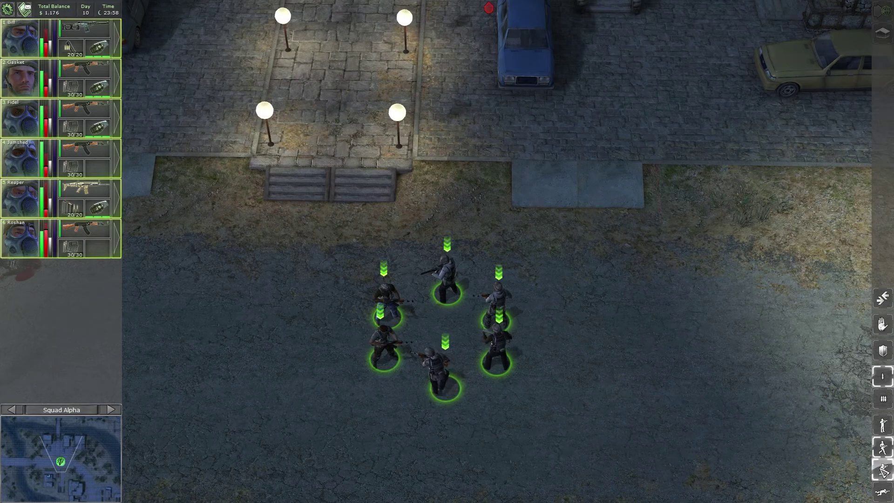
left_click(885, 472)
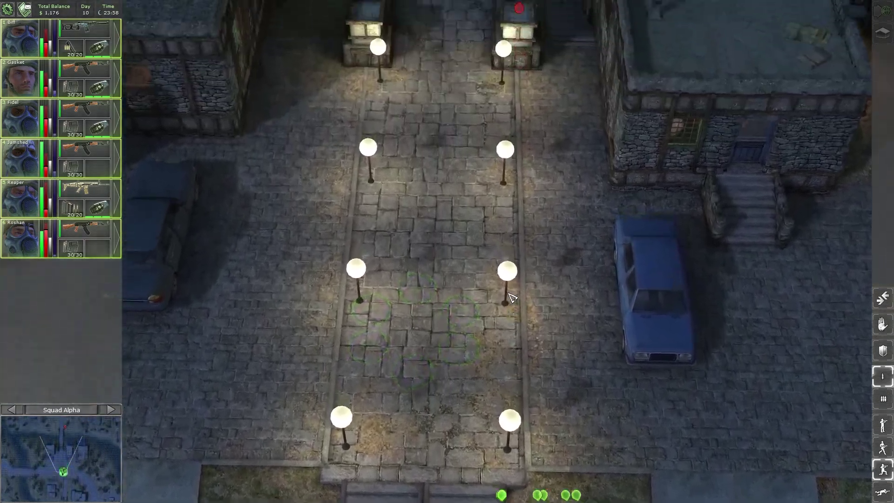
left_click(497, 322)
scroll("down", 3)
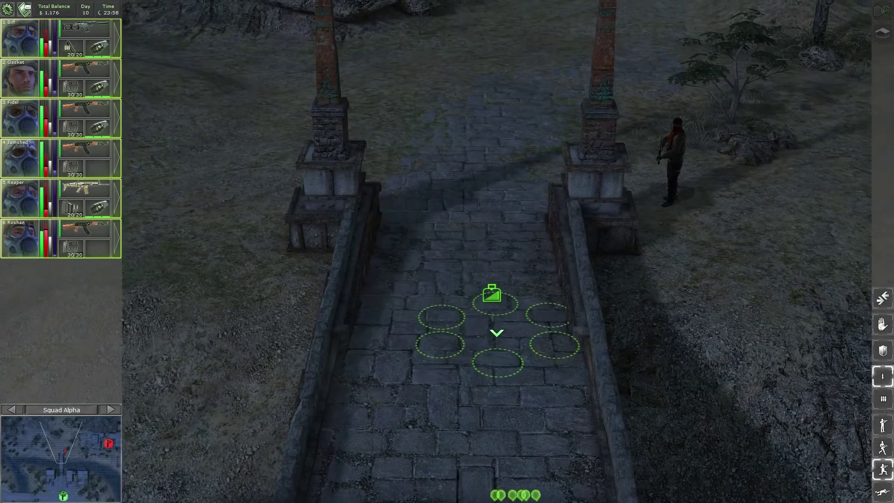
scroll("down", 3)
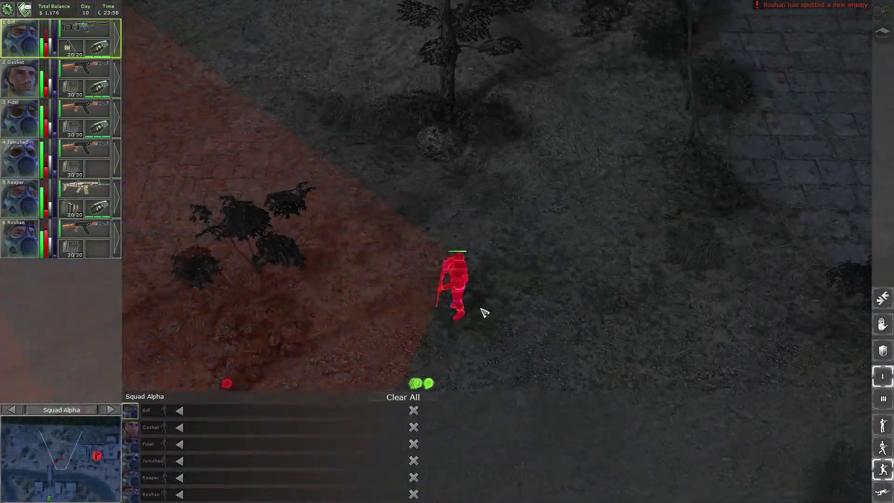
scroll("down", 3)
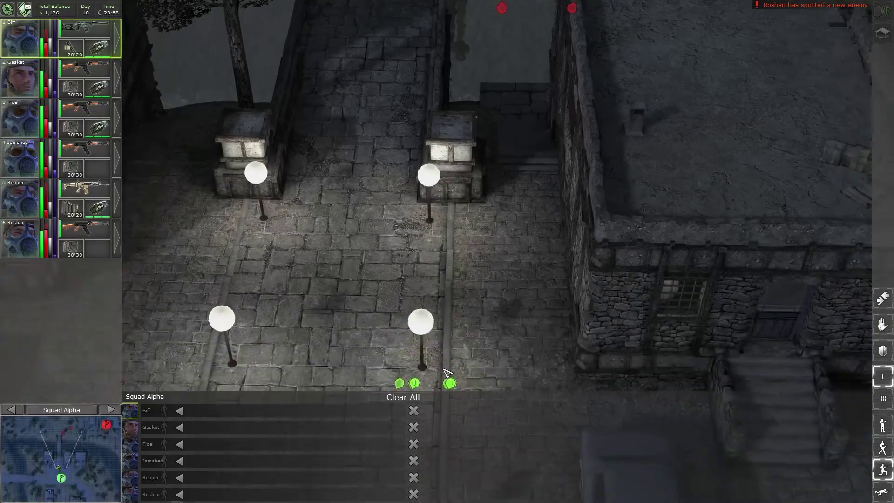
scroll("down", 3)
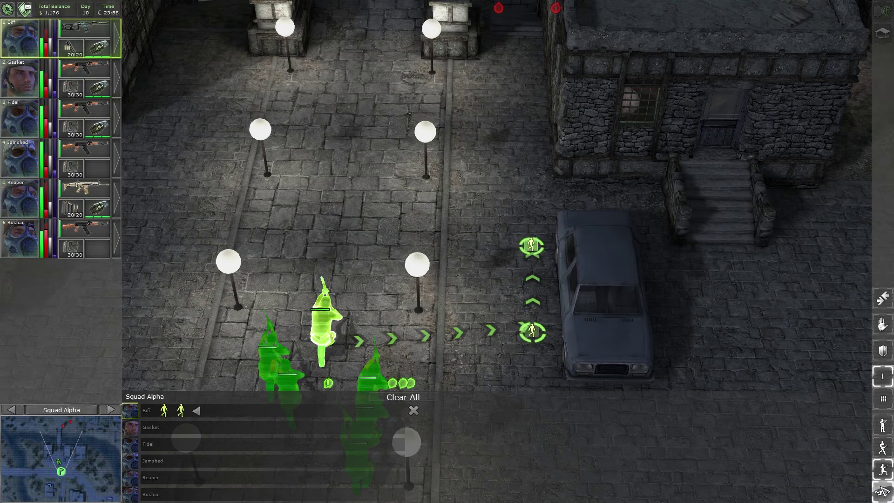
scroll("up", 3)
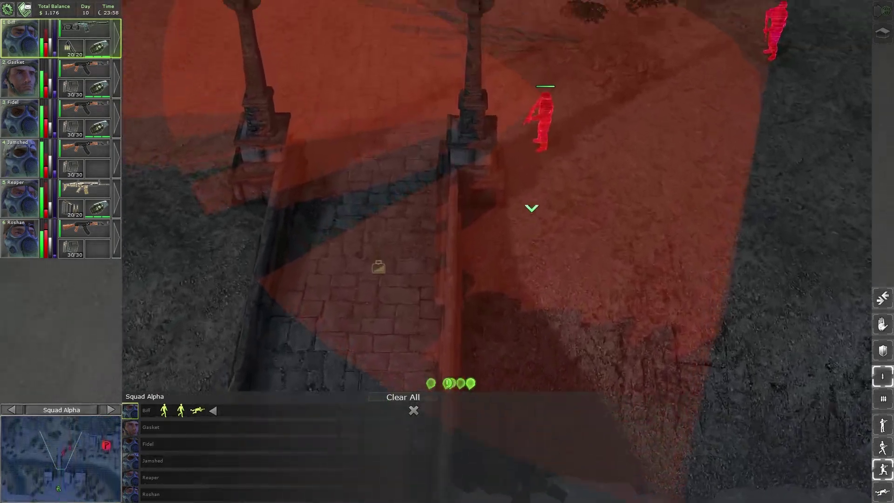
scroll("down", 3)
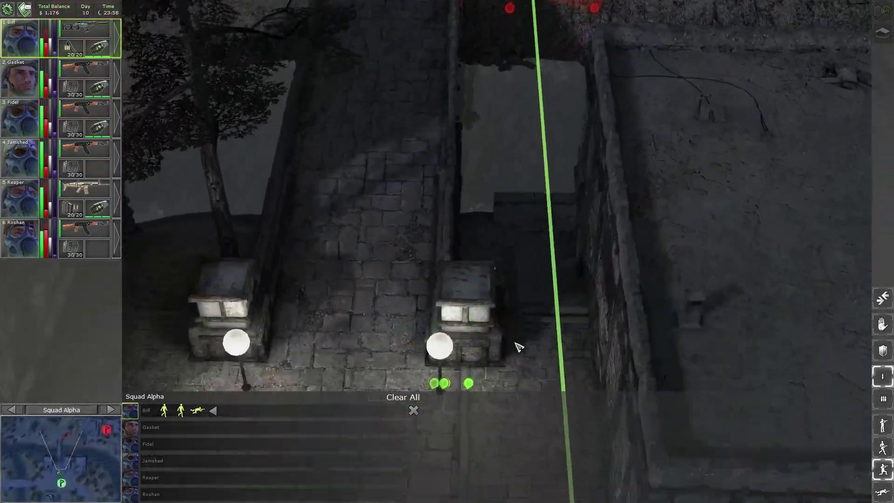
scroll("down", 3)
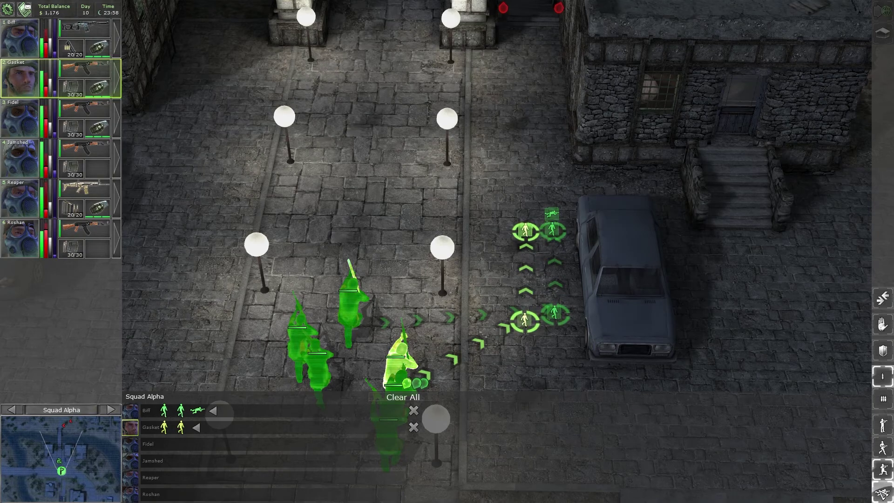
Plot Reaper's move toward the parked car and execute the plan
left_click(21, 199)
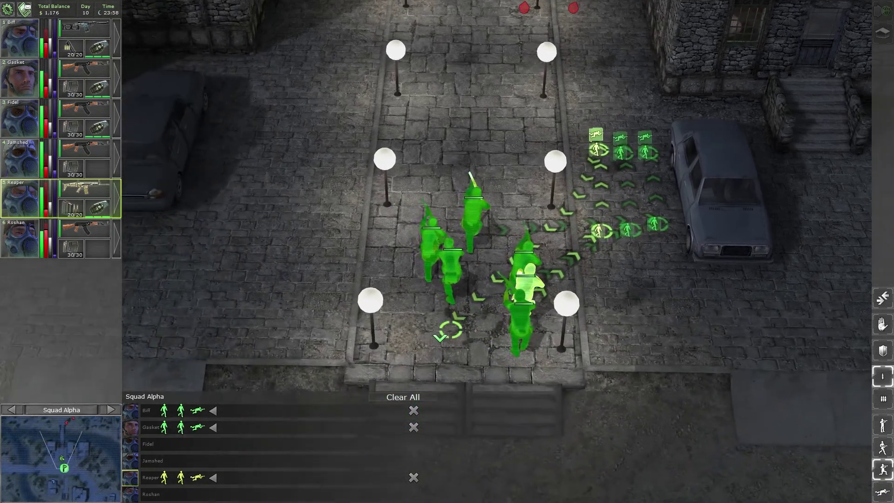
key("space")
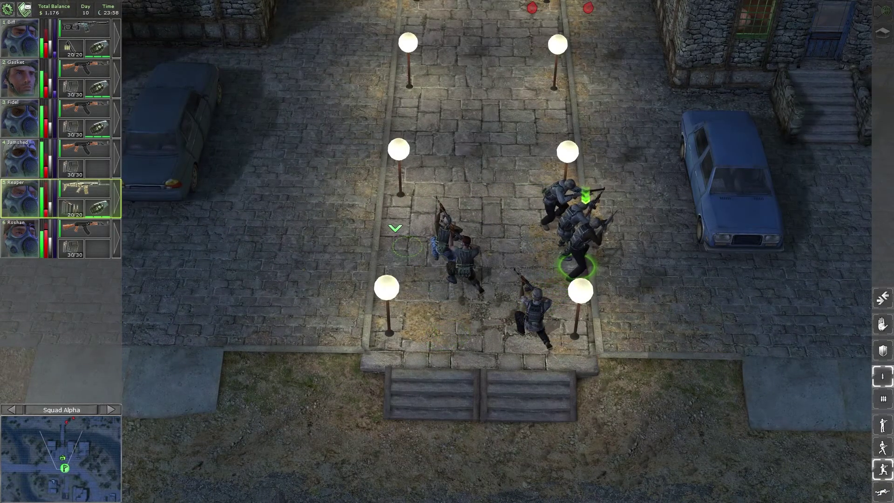
Select the whole squad and carry out its prone move across the plaza
key("ctrl+a")
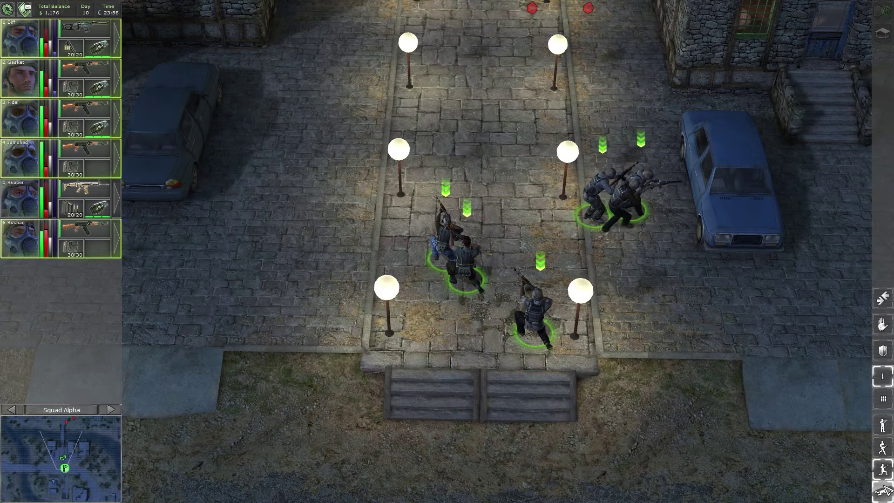
key("space")
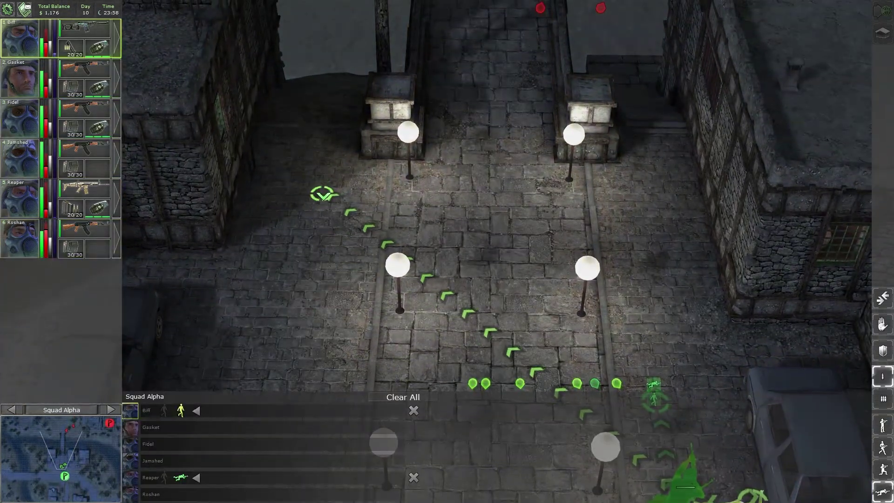
key("space")
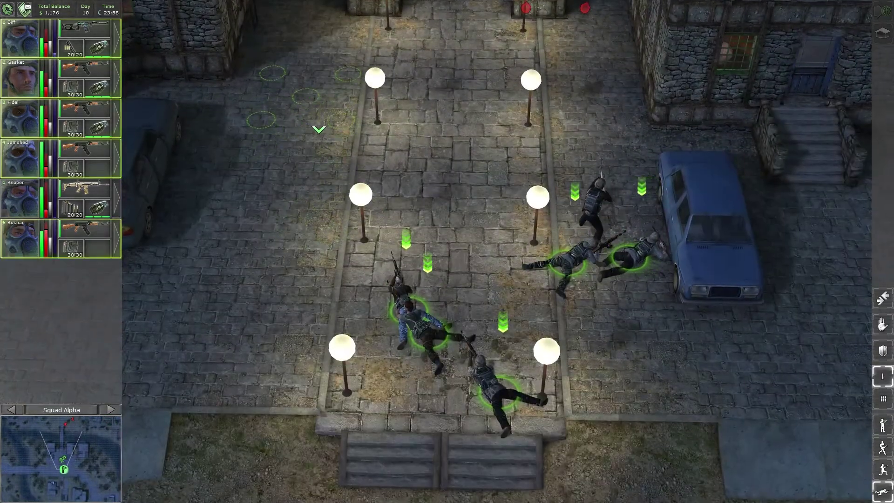
Select Biff and Gasket beside the parked car
left_click_drag(525, 440, 525, 440)
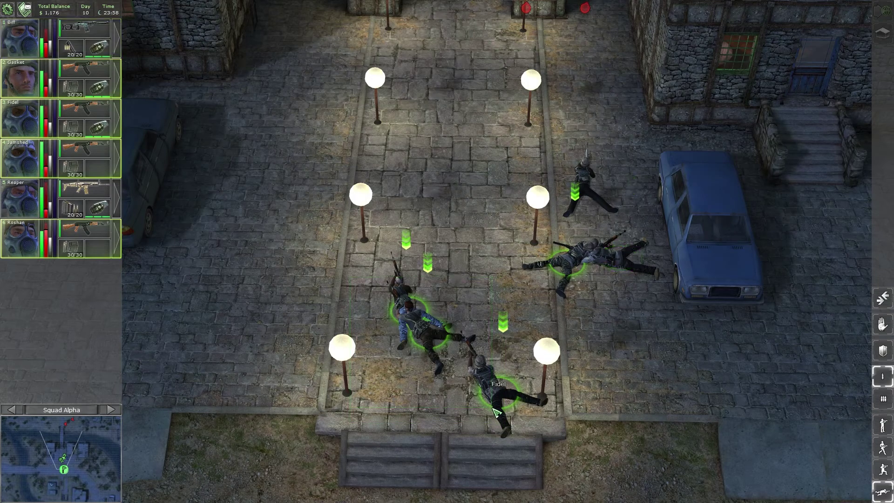
key("Right")
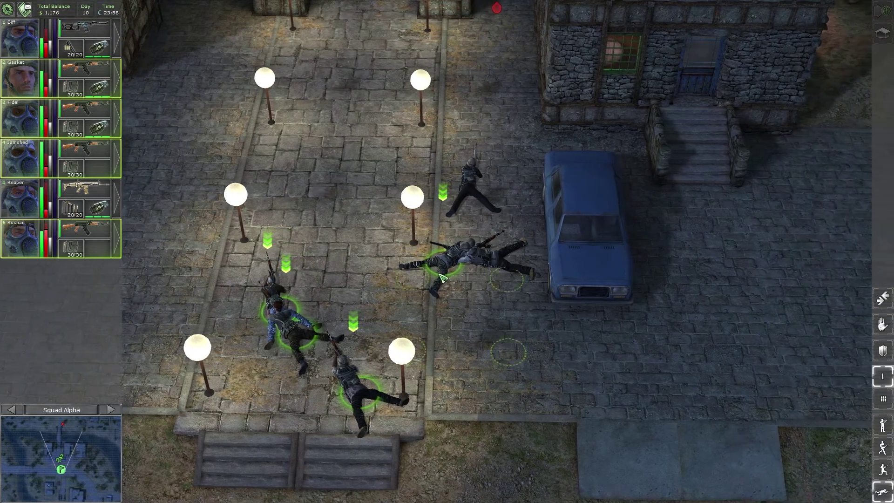
left_click(482, 259)
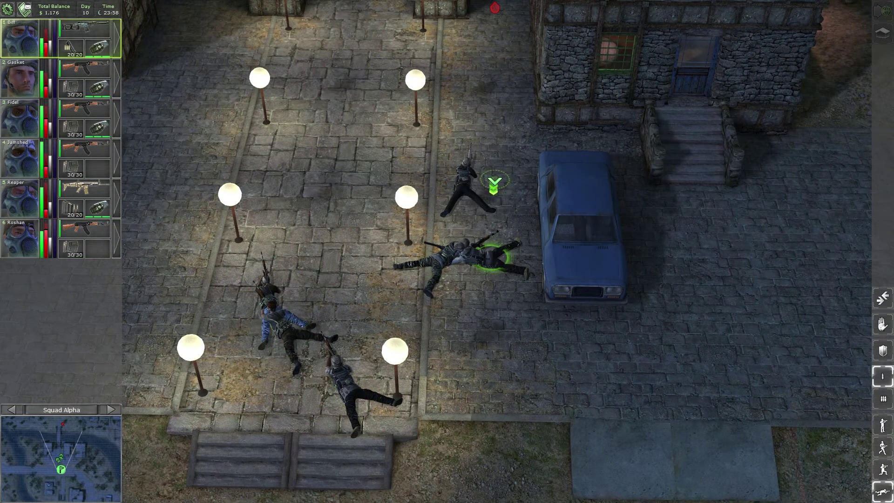
left_click(456, 263)
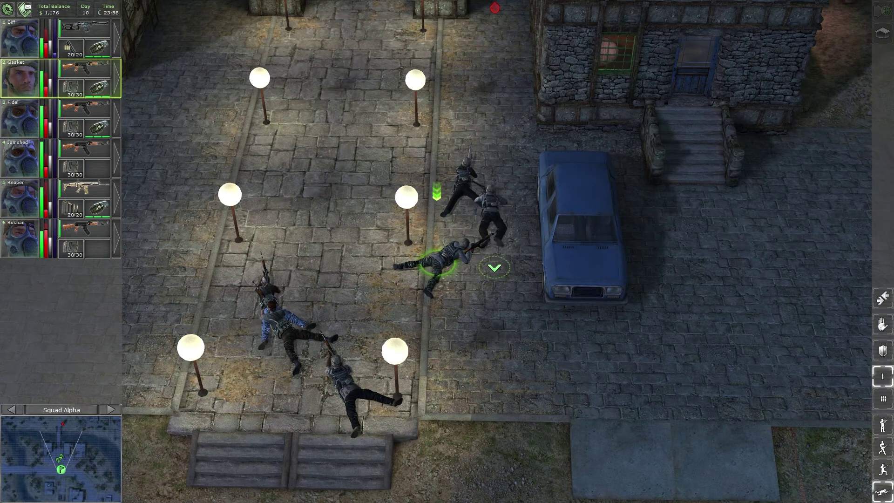
scroll("up", 3)
Pause and plan moves for Jamshed, Roshan and Fidel
key("space")
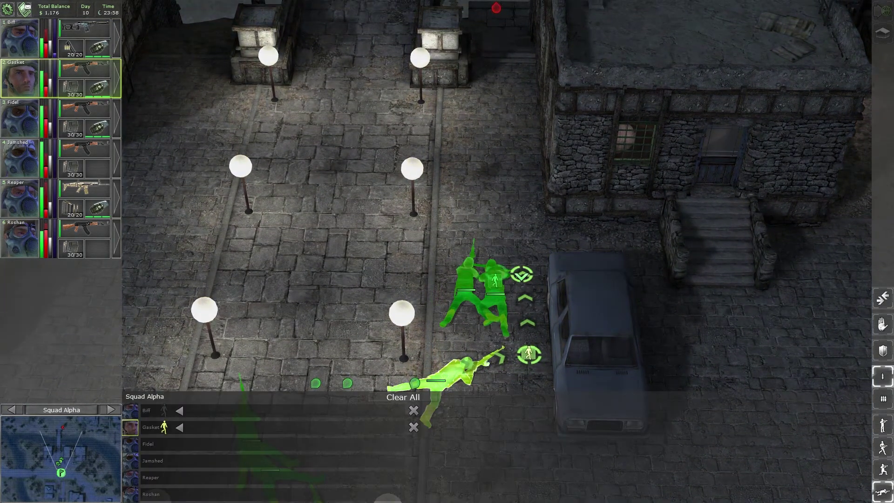
scroll("down", 3)
left_click(395, 262)
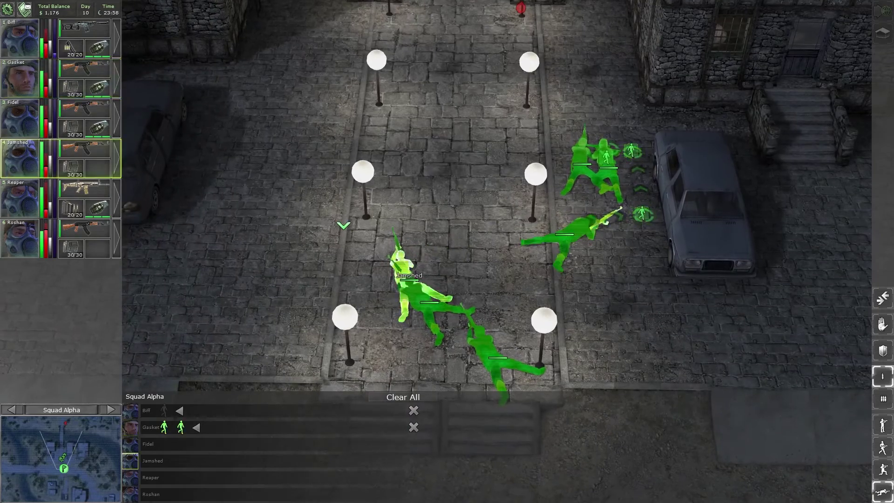
left_click(433, 314)
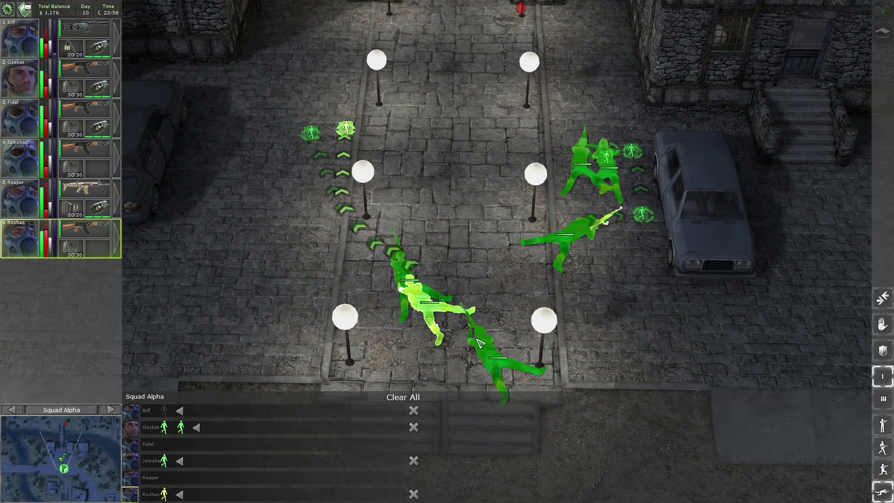
left_click(485, 344)
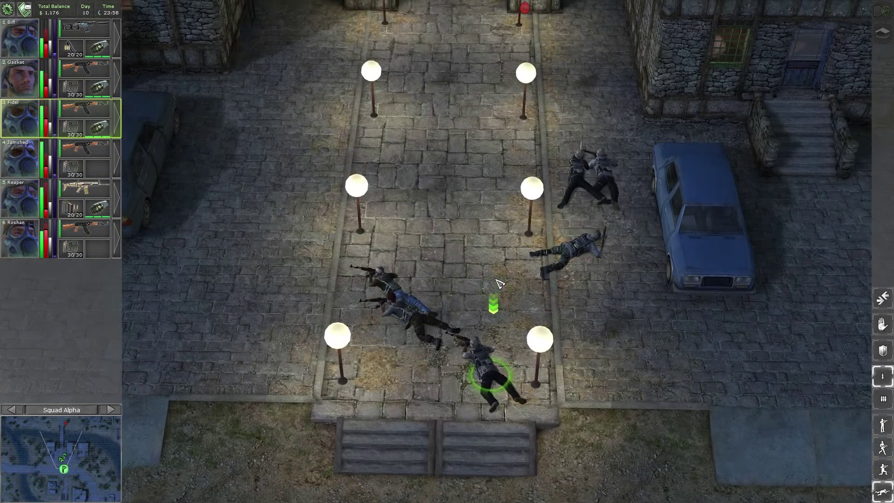
scroll("up", 3)
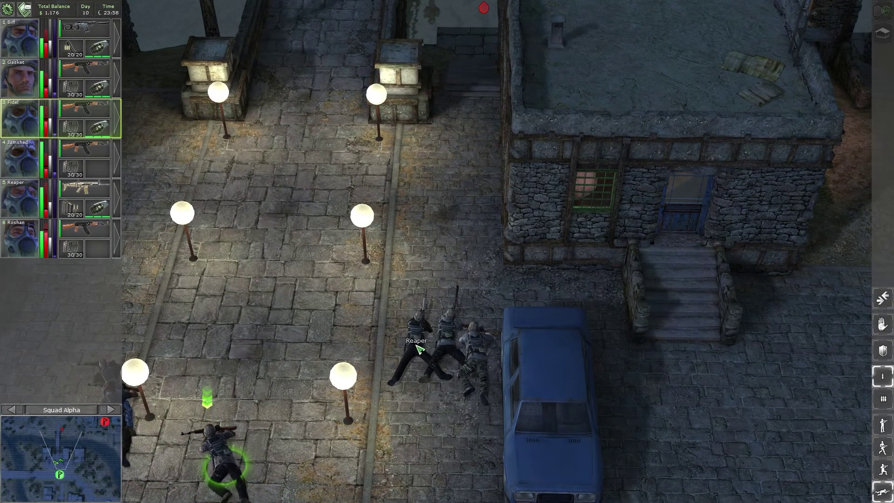
Queue Biff's head shot and Reaper's torso shot on the monument enemy, then execute
key("space")
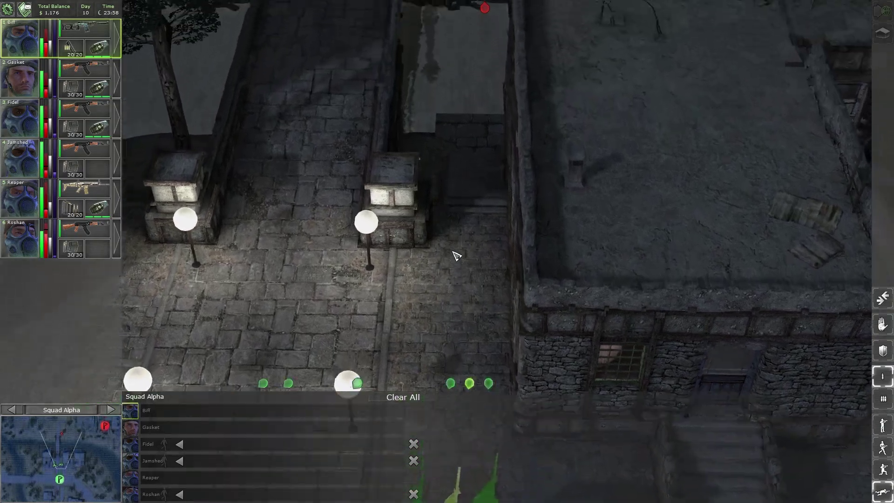
scroll("up", 3)
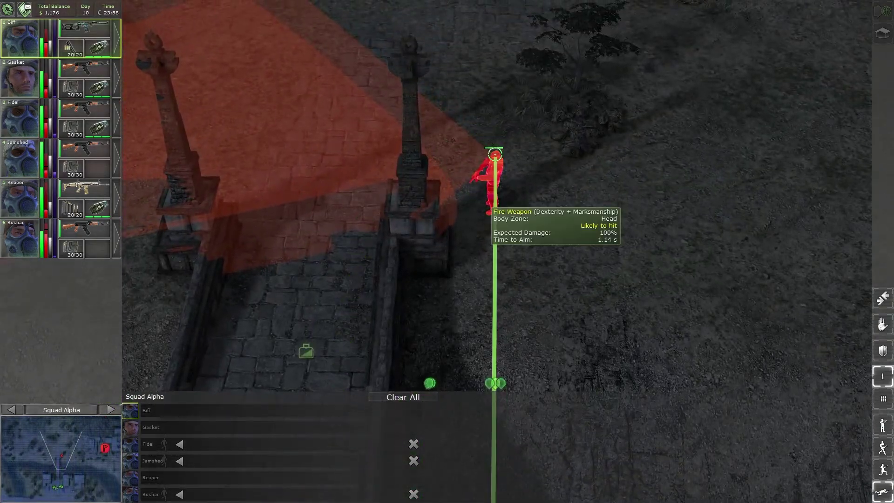
left_click(495, 153)
left_click(30, 81)
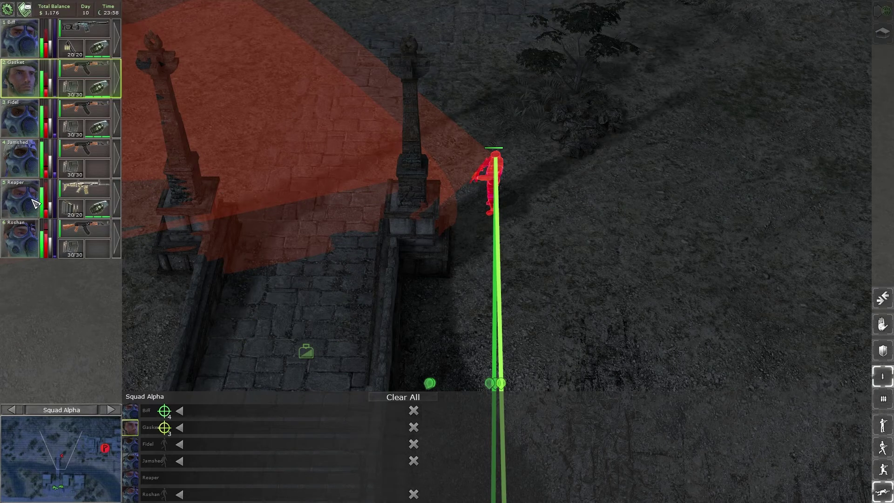
left_click(42, 201)
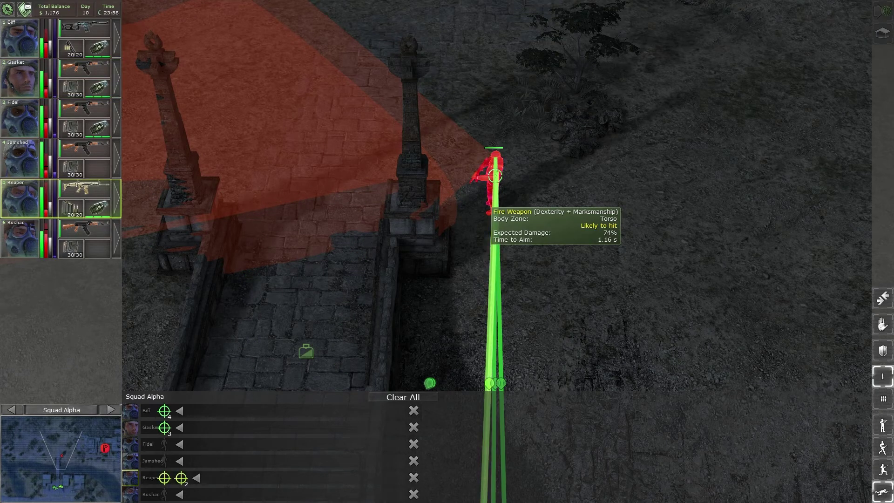
left_click(495, 175)
key("Return")
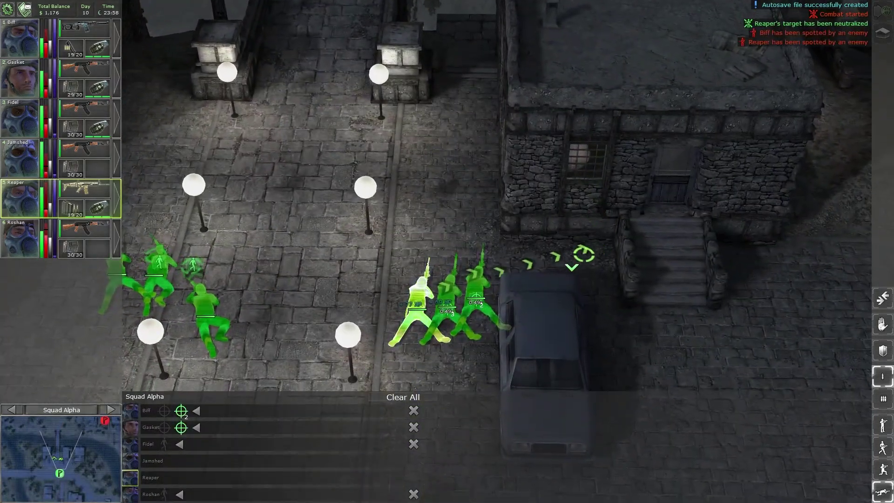
left_click(403, 397)
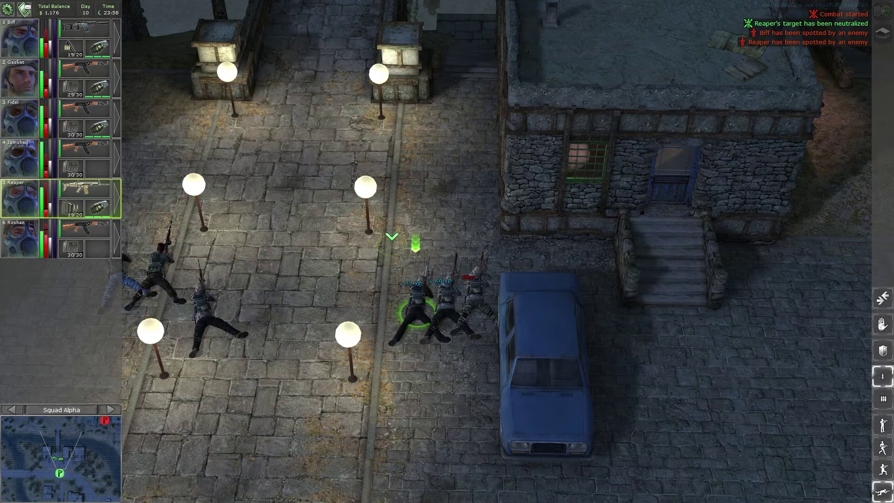
Box-select Biff, Gasket and Reaper beside the car and change their movement stance
left_click_drag(392, 237, 499, 364)
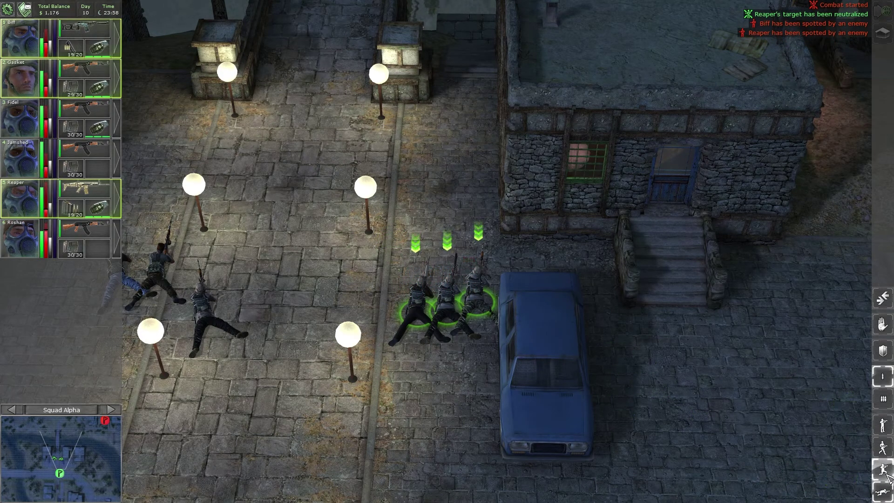
left_click(884, 475)
key("w")
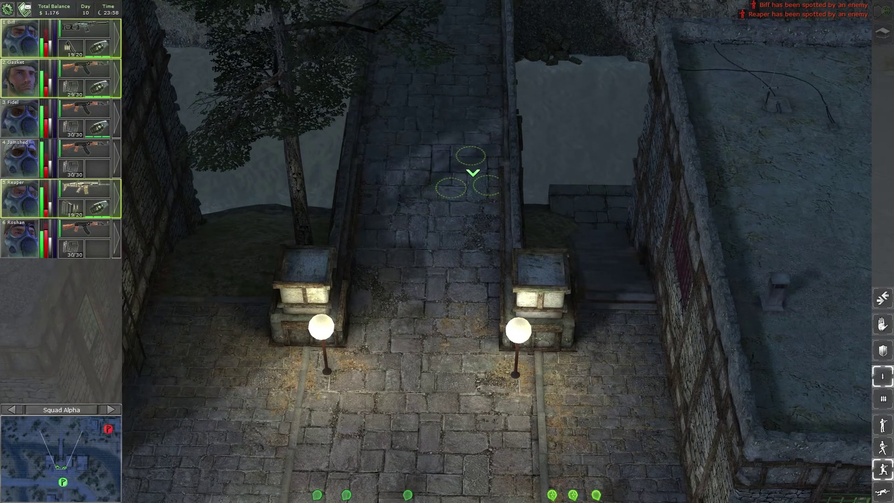
Send the three mercs north up the path with a changed stance
left_click(471, 172)
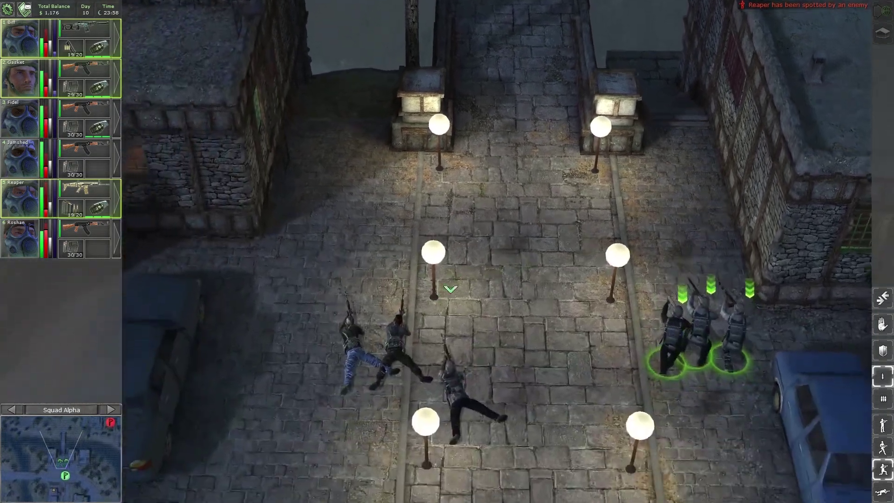
left_click(884, 468)
key("w")
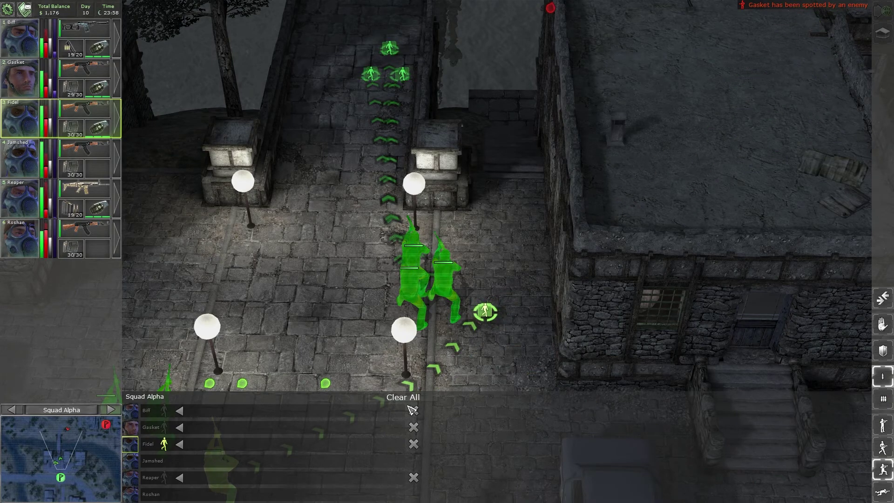
Plan Gasket's move toward the steps and a fire order on the wall enemy
left_click(412, 410)
scroll("up", 3)
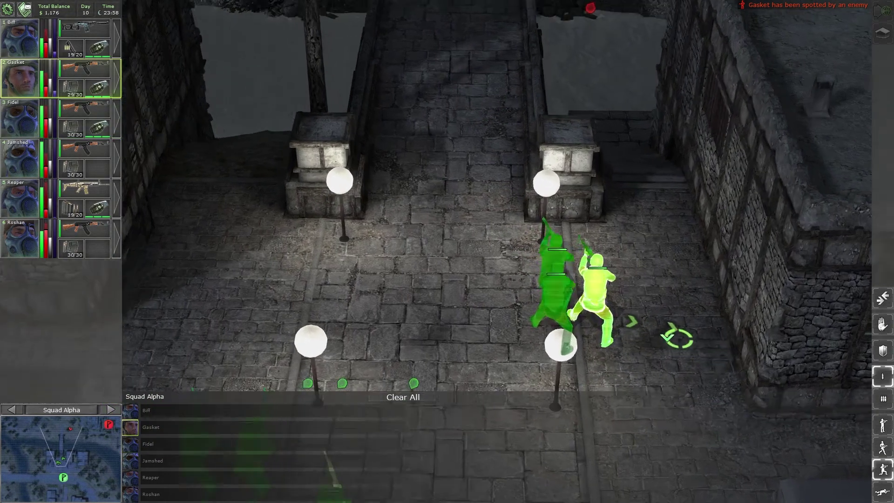
scroll("down", 3)
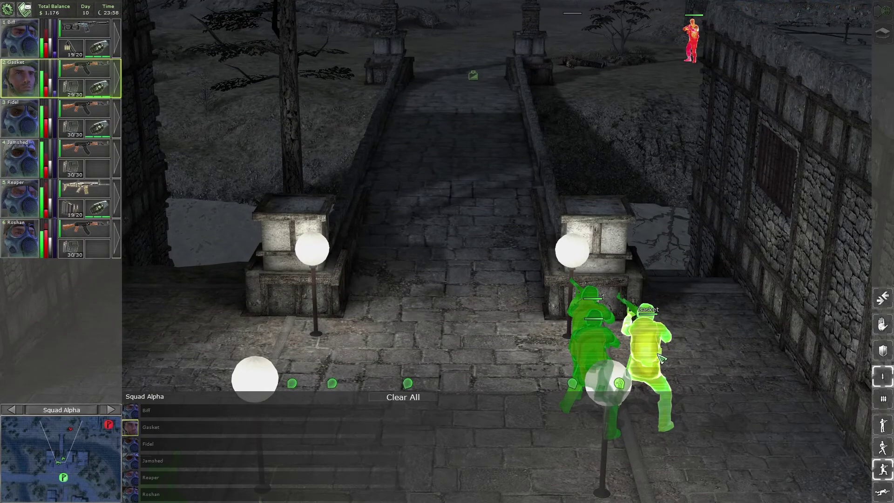
left_click(646, 368)
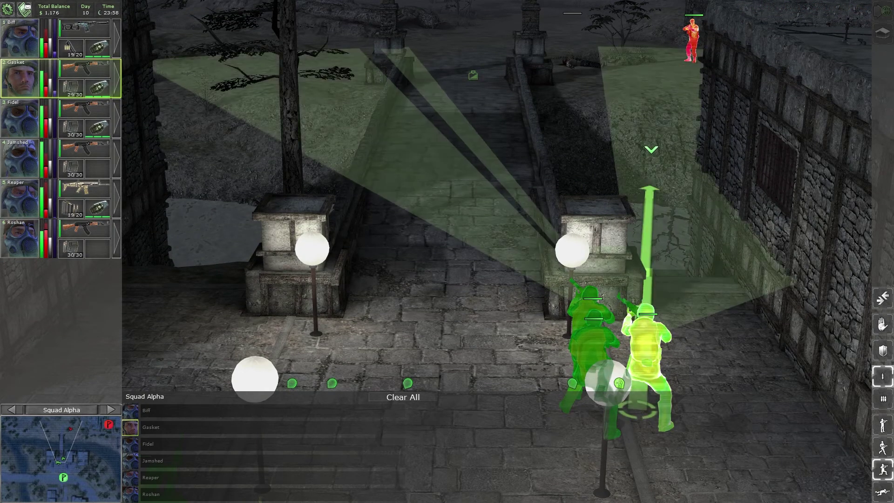
left_click(882, 494)
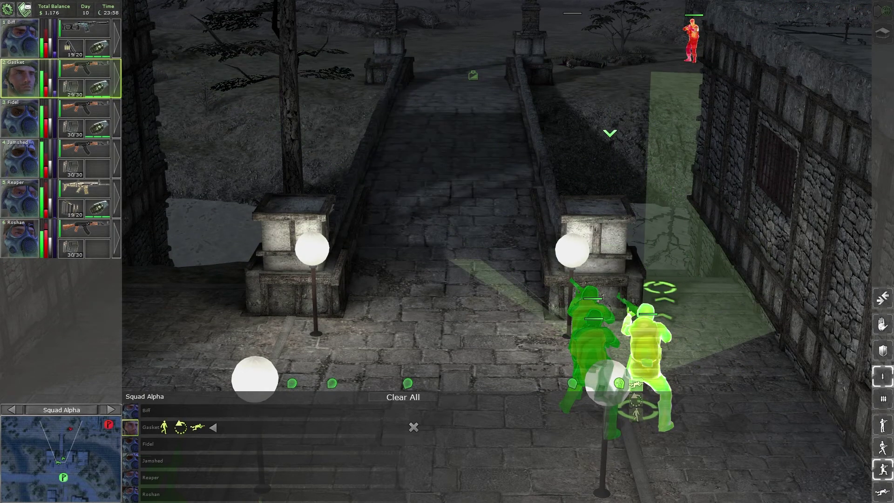
left_click(691, 31)
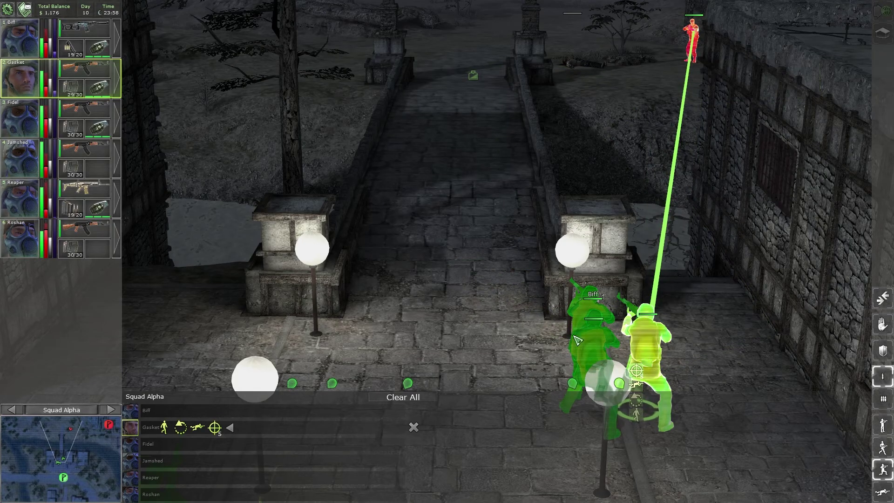
Plot Biff's route up the bridge and queue his shot at the wall enemy
left_click(593, 336)
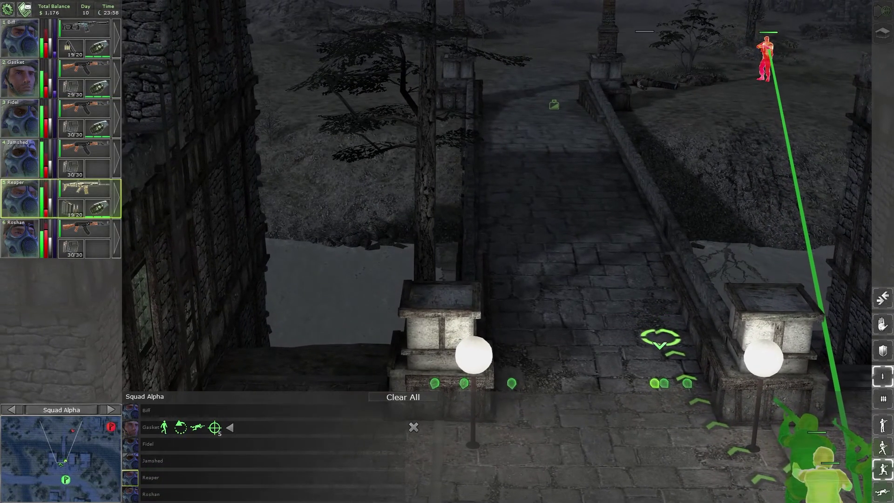
key("Left")
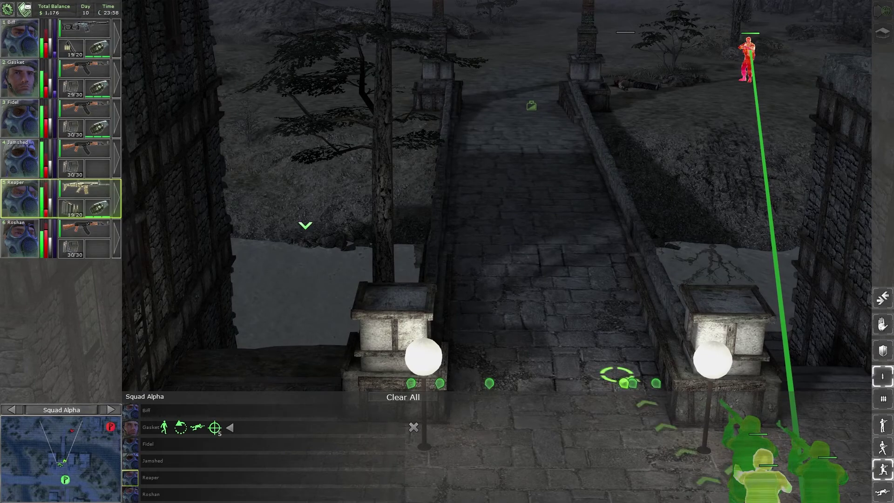
left_click(750, 447)
key("Up")
right_click(827, 479)
key("Down")
left_click(706, 257)
key("Left")
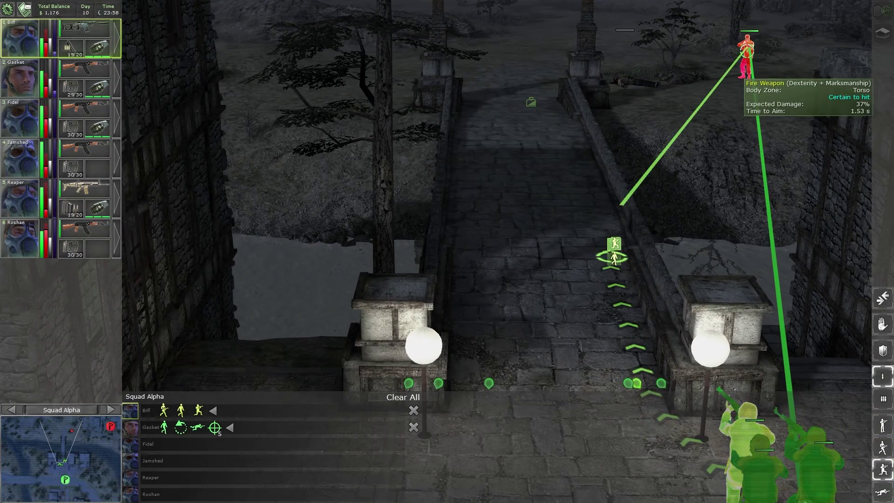
left_click(748, 56)
key("Down")
left_click(755, 343)
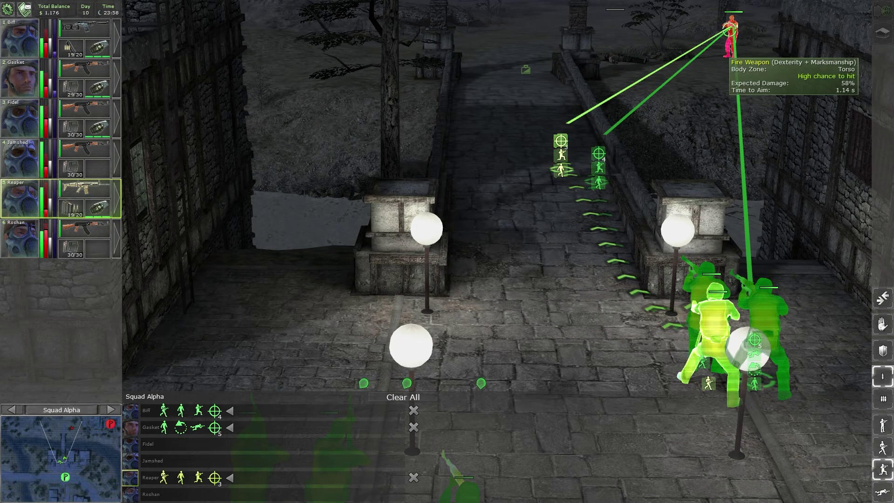
Execute the assault, move Fidel up the alley, then send the squad past the bridge
key("space")
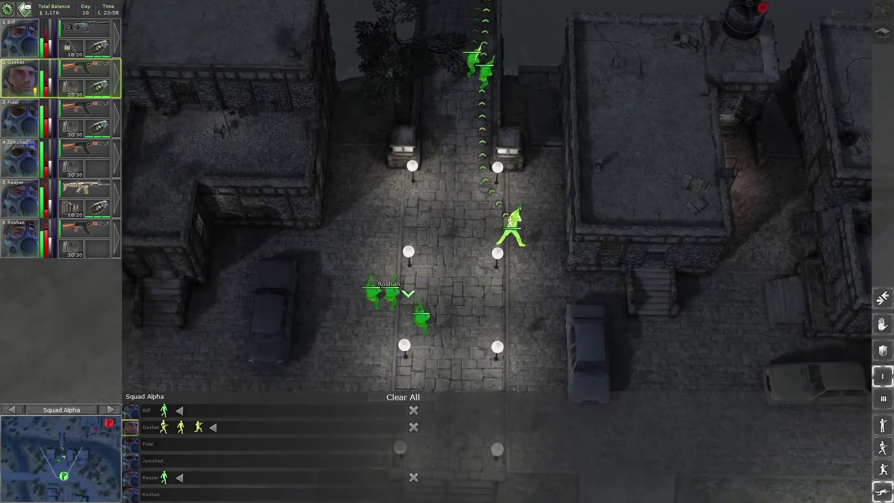
left_click(425, 318)
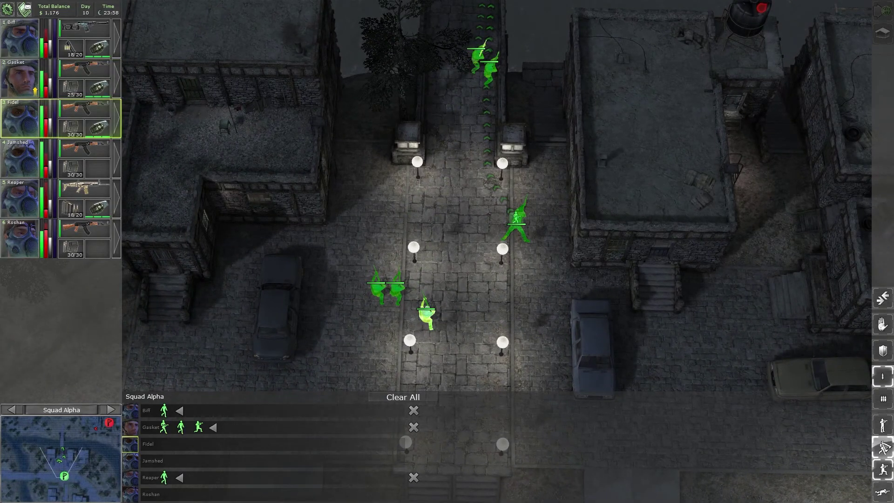
left_click(483, 105)
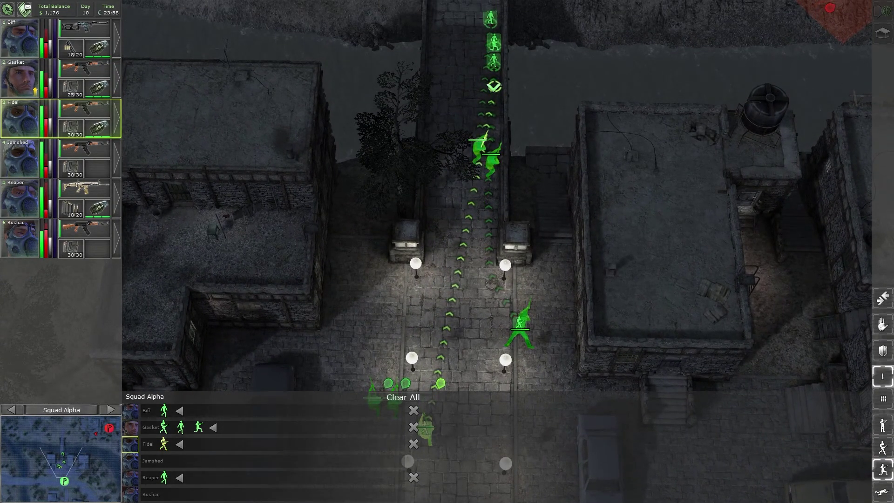
left_click(881, 472)
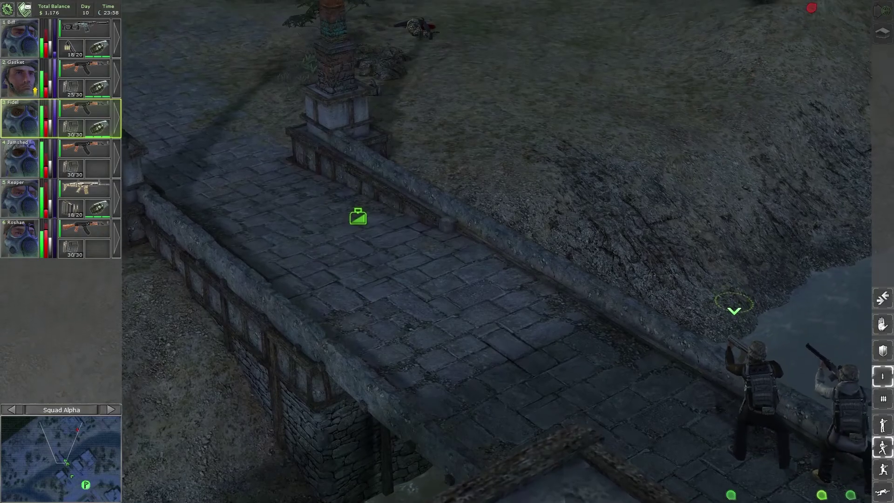
left_click(736, 313)
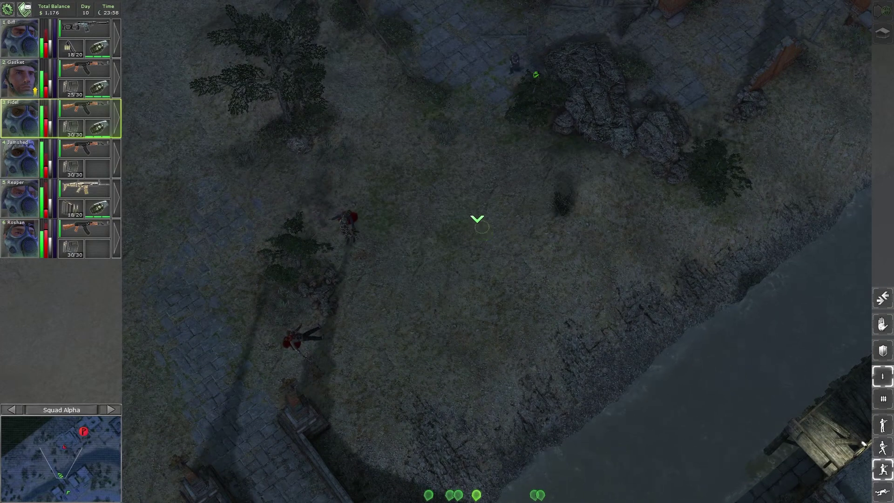
Target the enemy with Biff in planning mode and check Gasket's character details
left_click(29, 40)
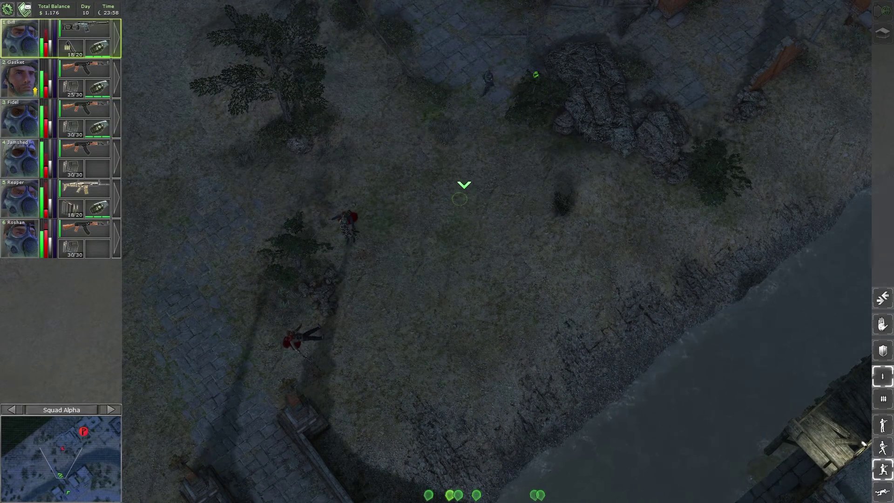
key("space")
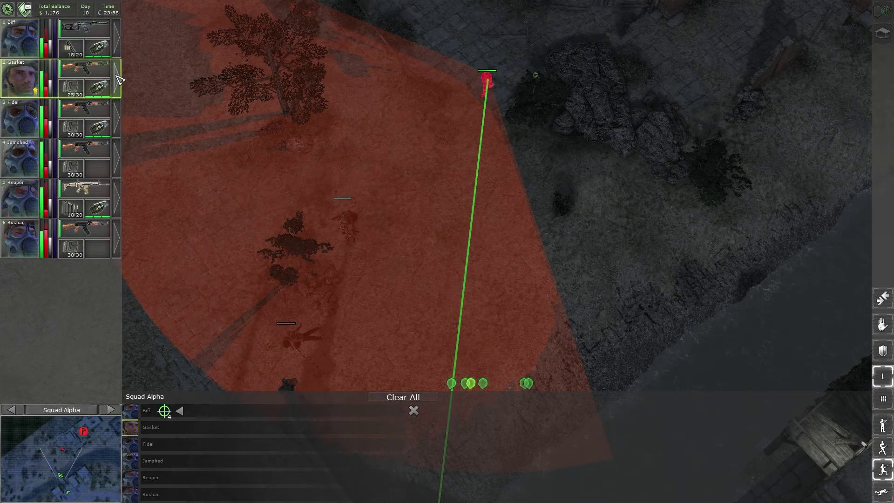
double_click(43, 82)
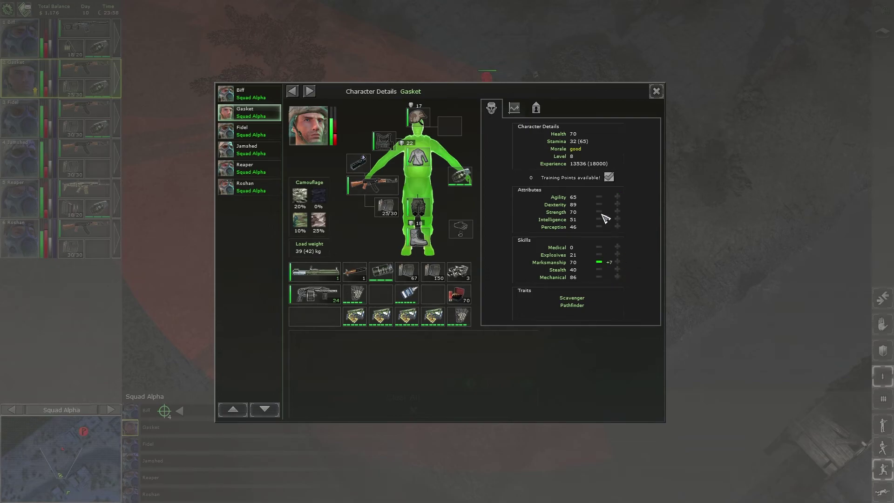
left_click(656, 90)
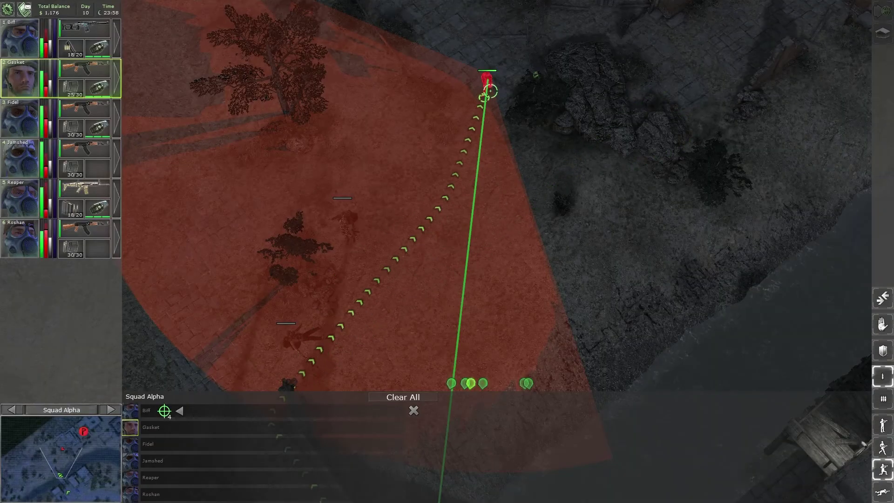
Queue Gasket's and Reaper's shots, move Fidel up the clearing, and execute the volley
left_click(490, 89)
key("Tab")
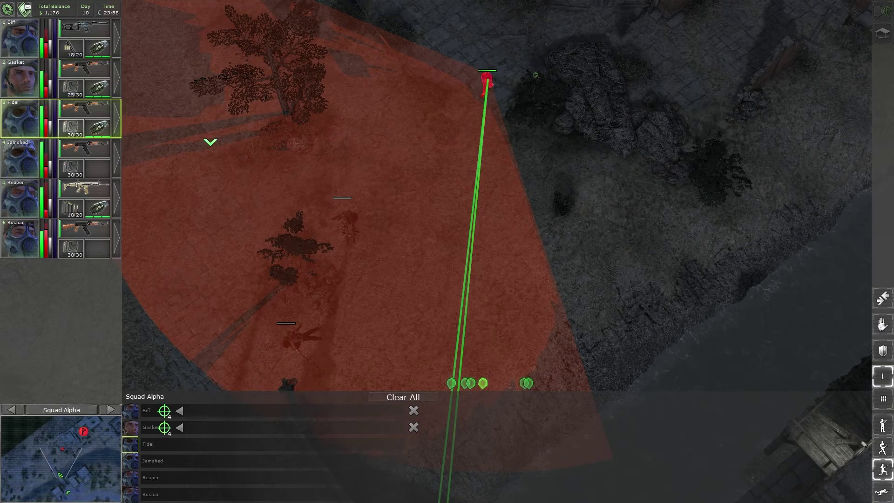
left_click(487, 87)
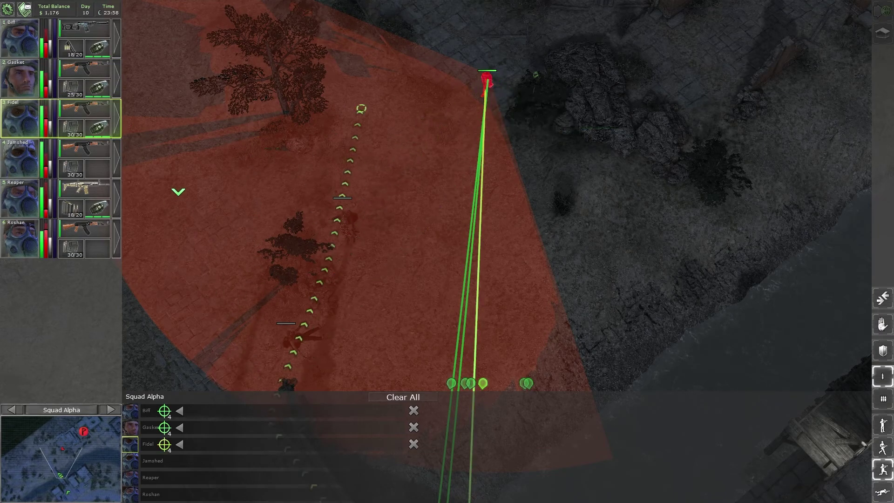
left_click(19, 206)
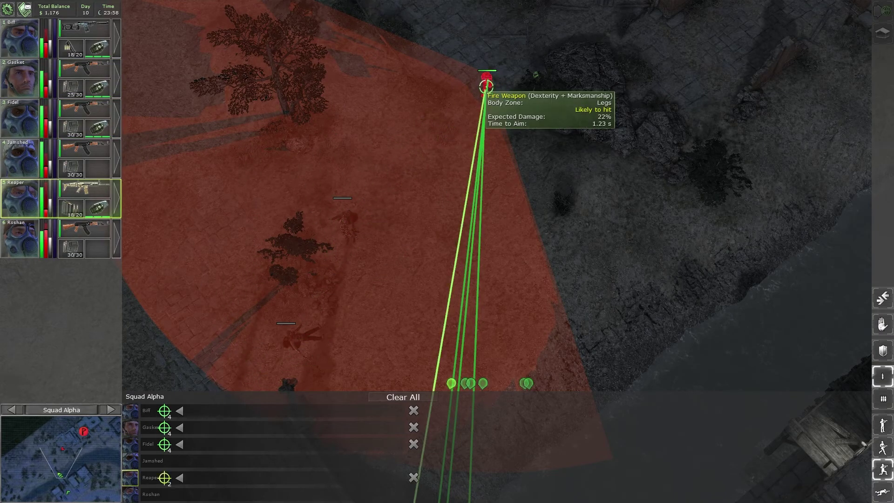
left_click(487, 85)
key("space")
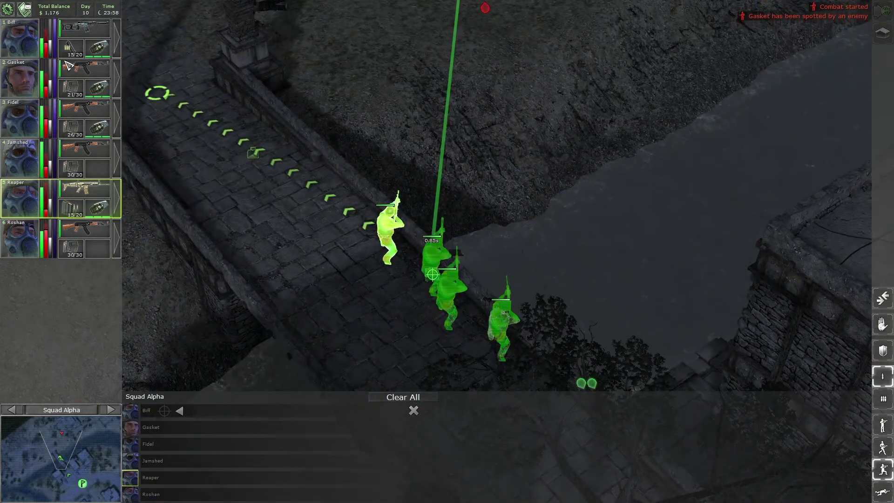
Order Biff, Gasket, Fidel and Reaper to fire on the enemy and resume action
left_click(21, 42)
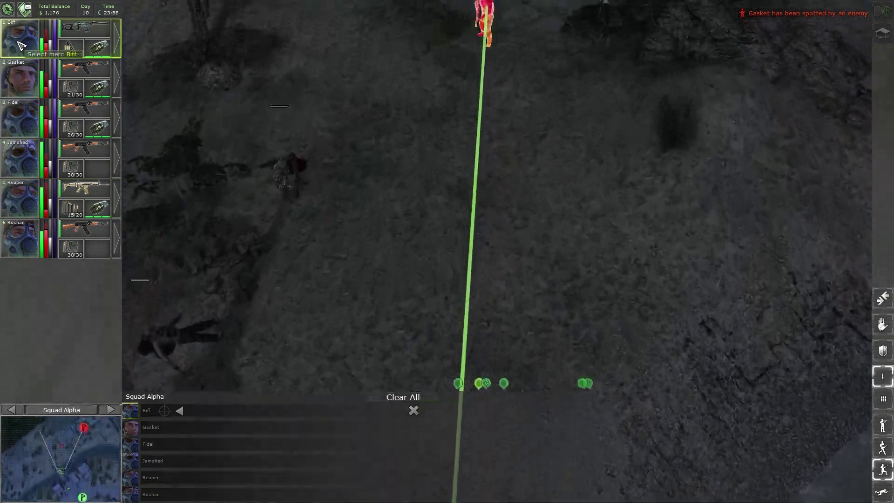
left_click(21, 77)
left_click(496, 237)
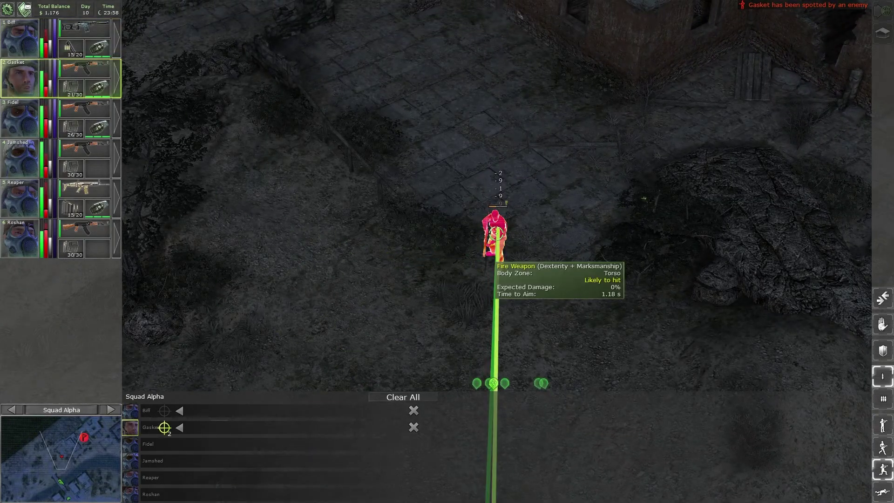
left_click(24, 115)
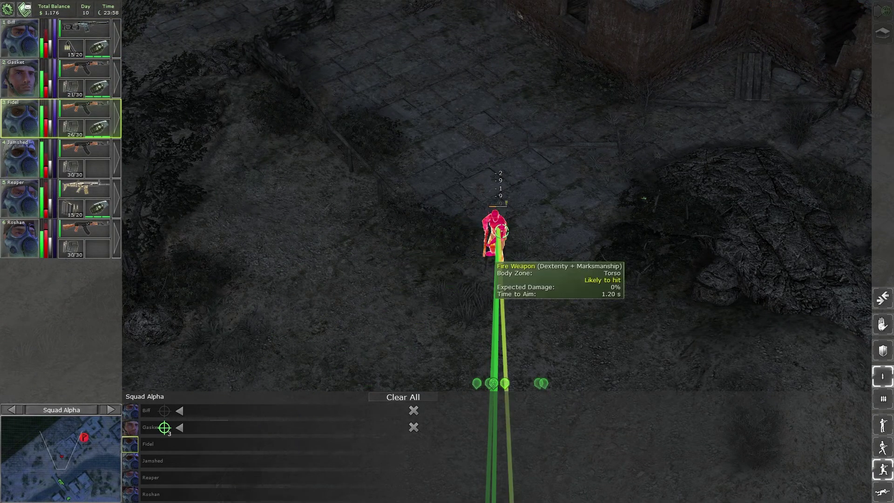
left_click(22, 198)
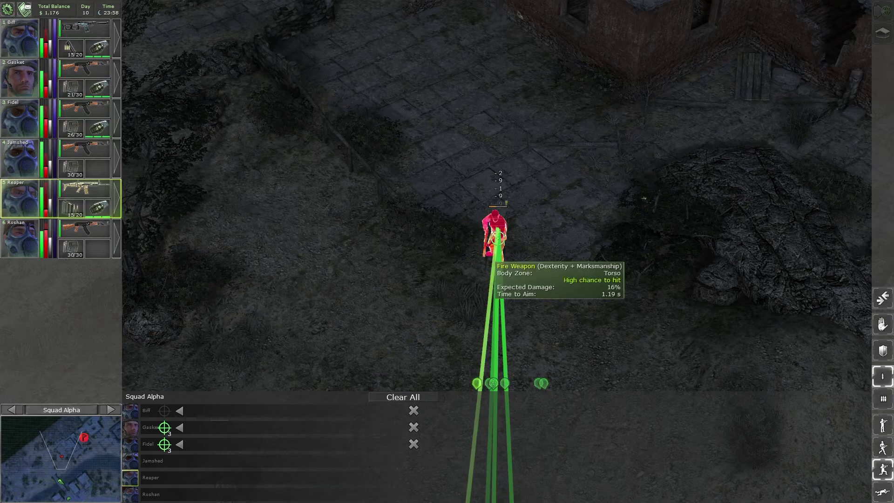
key("space")
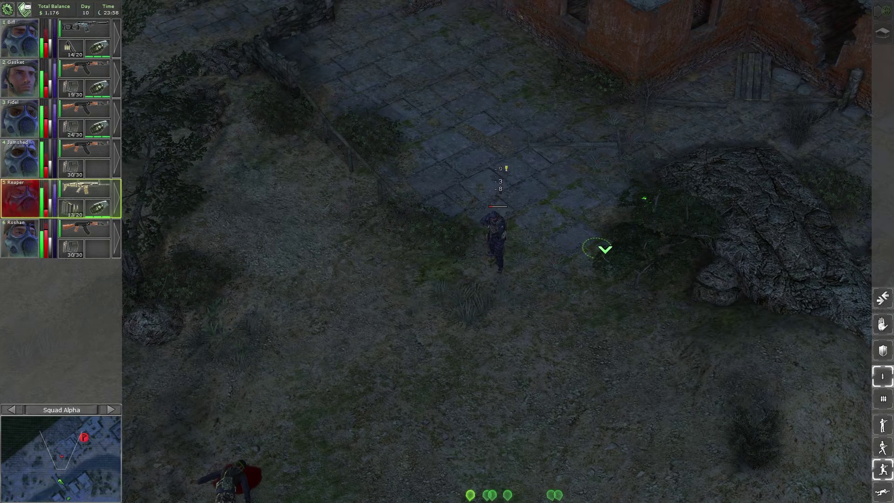
Queue a second round of shots from Biff, Gasket and Fidel
key("space")
key("space")
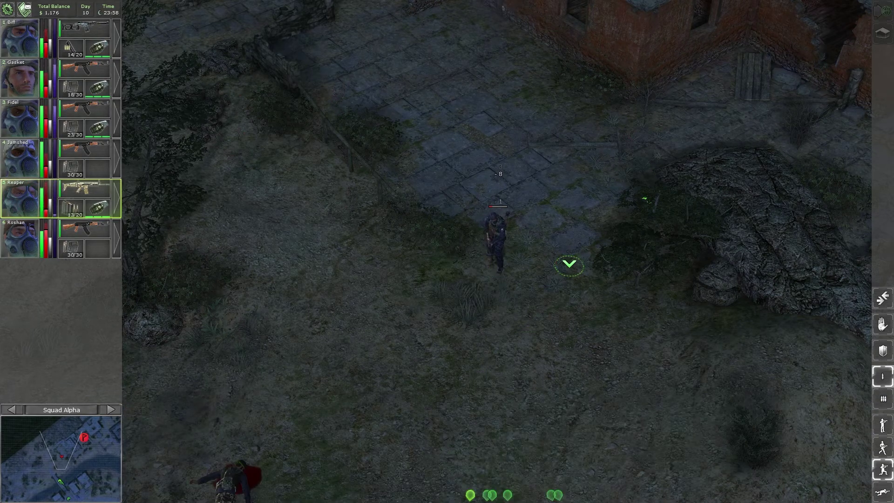
key("space")
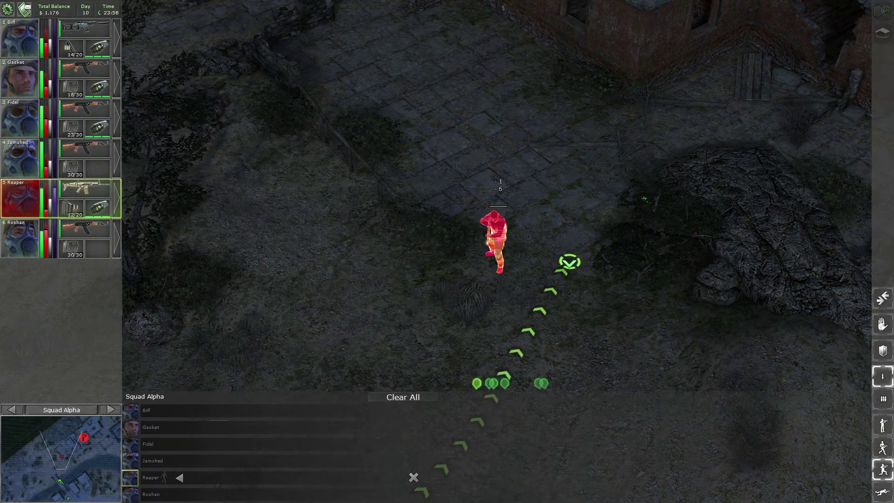
left_click(28, 38)
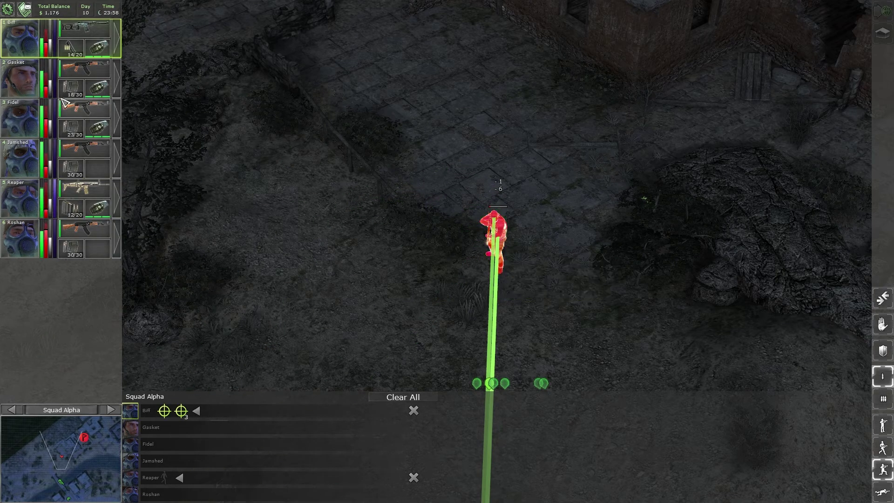
left_click(24, 78)
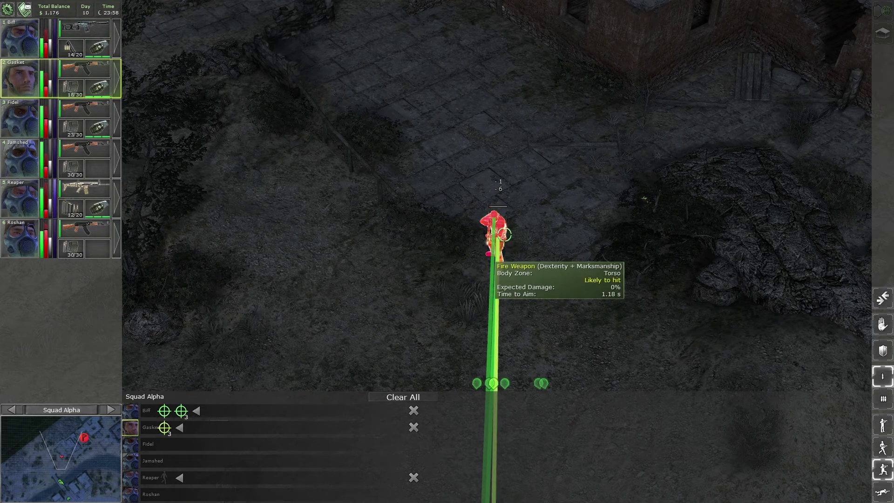
left_click(21, 119)
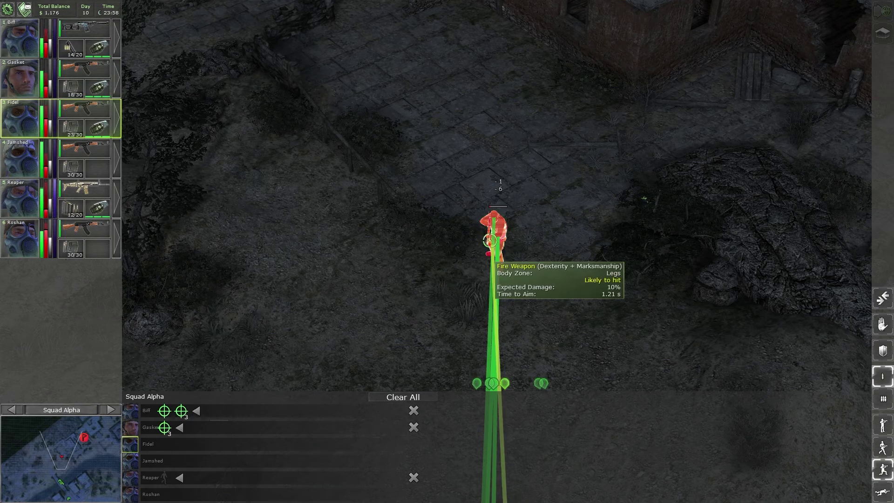
key("space")
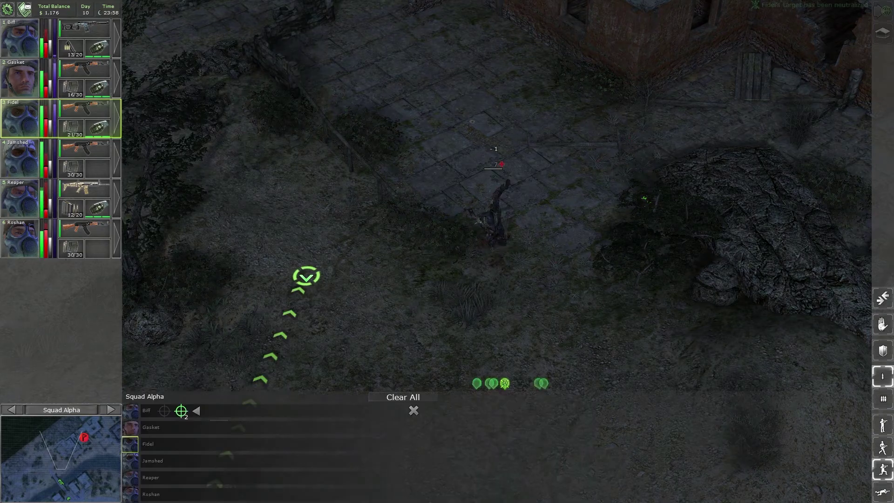
Resume action until combat resolves, then select the whole squad on the bridge
key("space")
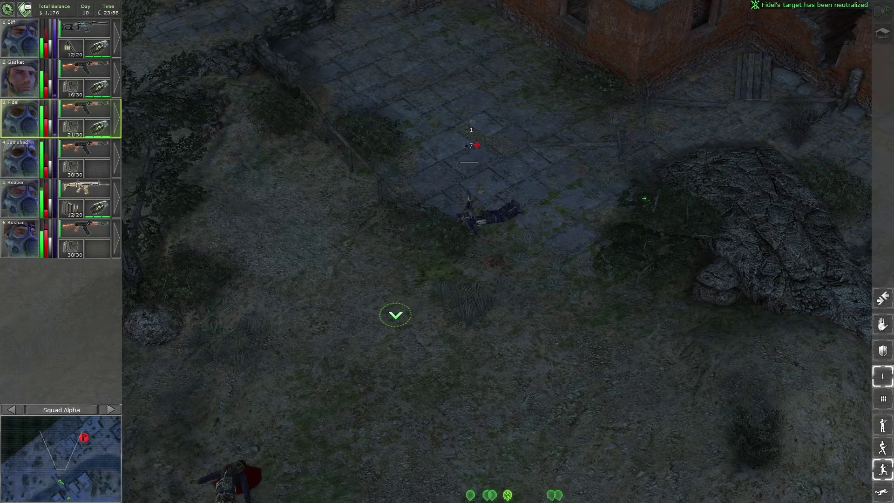
key("Down")
key("Down")
key("Down")
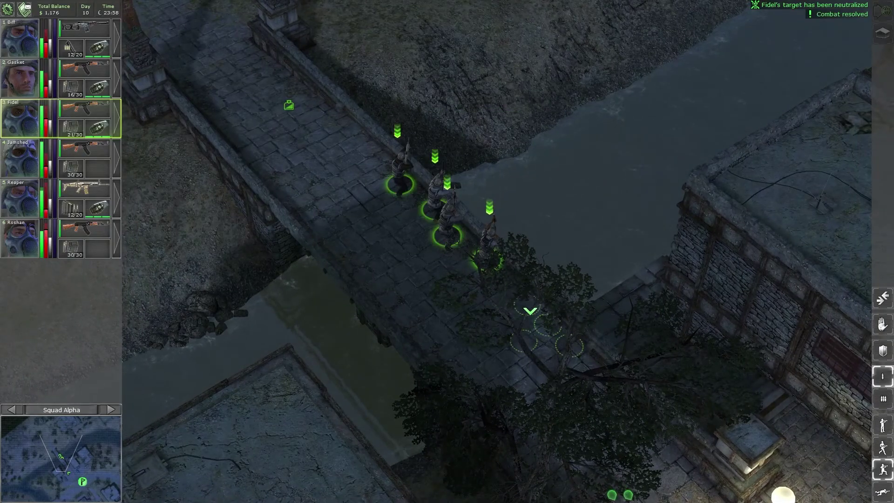
key("ctrl+a")
Move the squad toward the fallen enemies and the two courtyard mercs forward
key("Up")
key("Up")
key("Up")
left_click(346, 87)
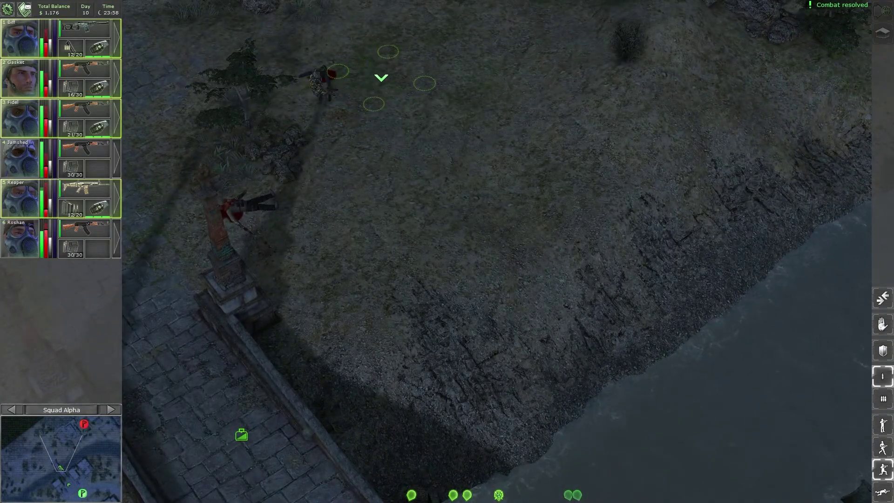
key("Down")
key("Down")
key("Down")
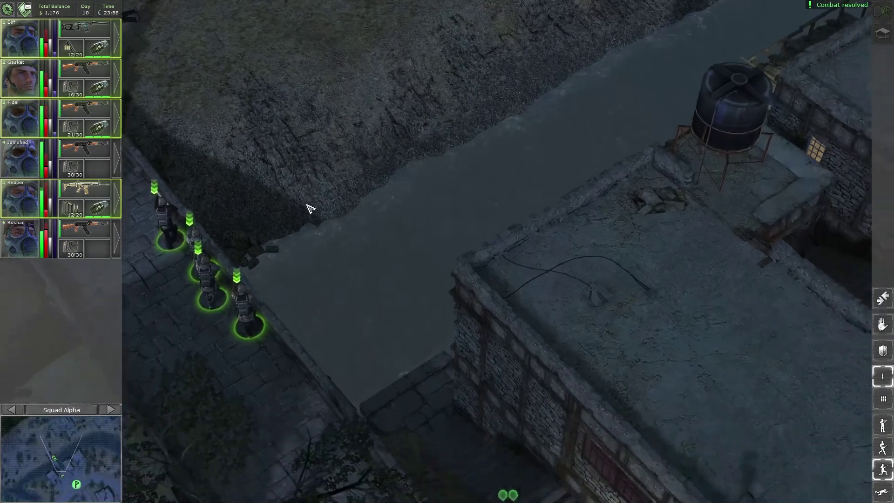
left_click(665, 401)
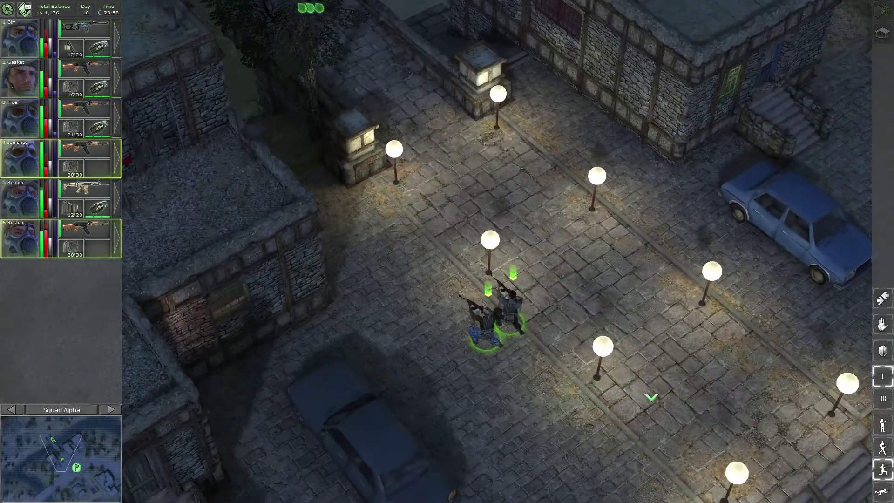
key("Up")
key("Up")
key("Up")
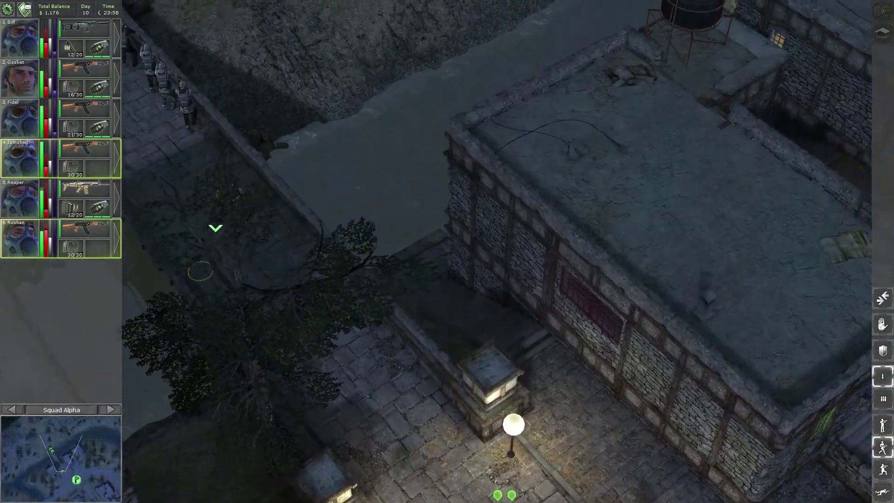
key("Up")
key("Up")
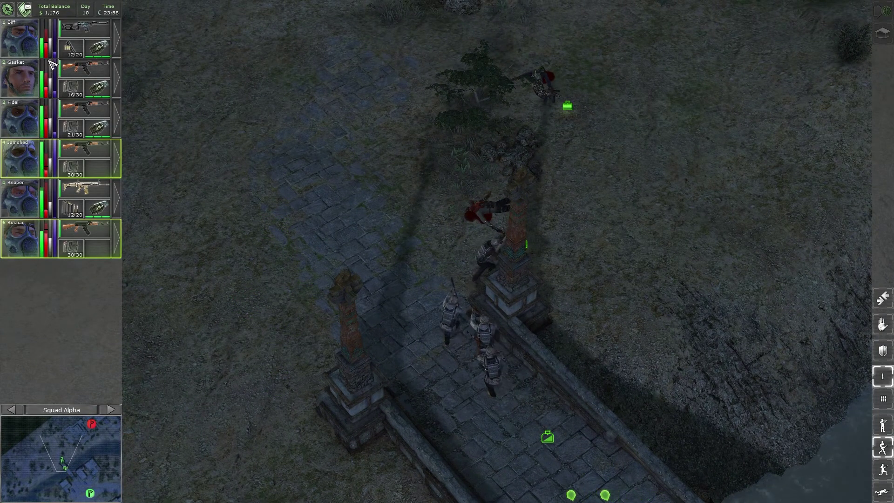
Read Bobby Ray's 'New items in stock!' e-mail on the laptop, then close the message and laptop
left_click(25, 9)
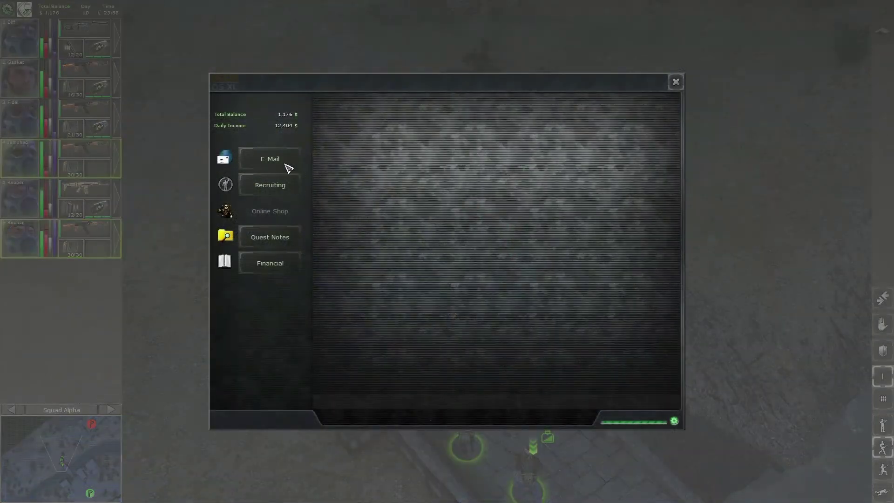
left_click(270, 159)
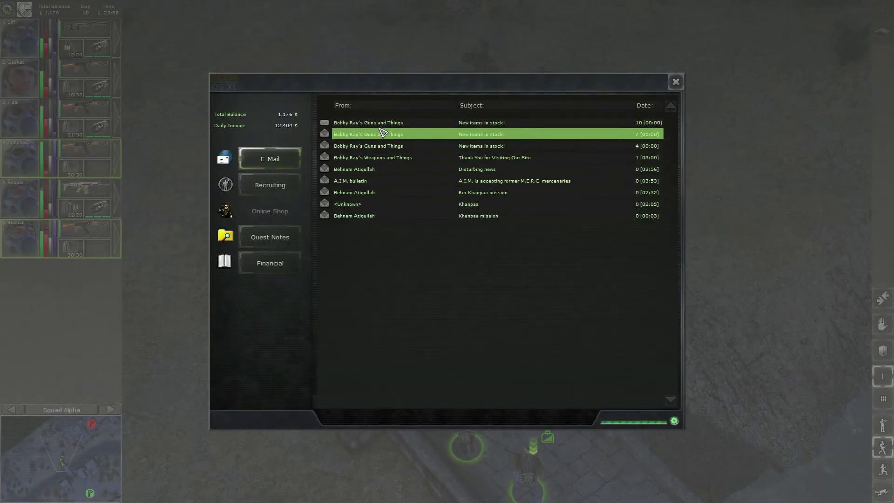
left_click(369, 127)
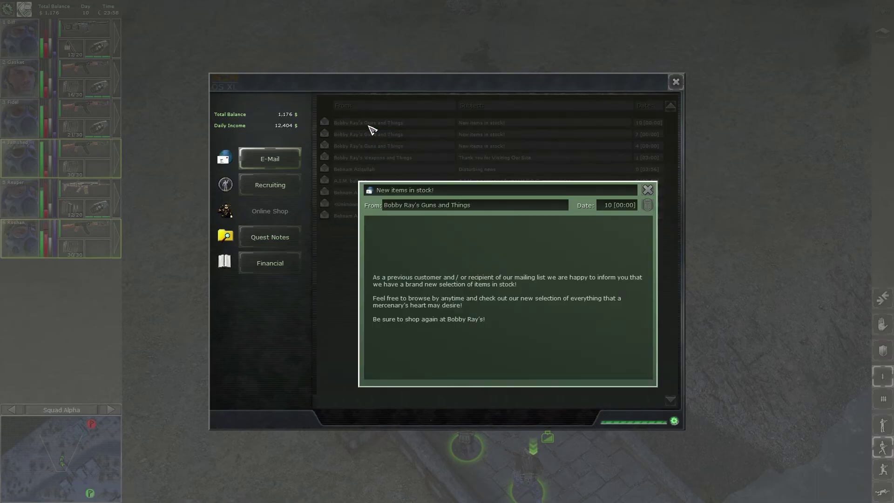
left_click(648, 190)
left_click(676, 82)
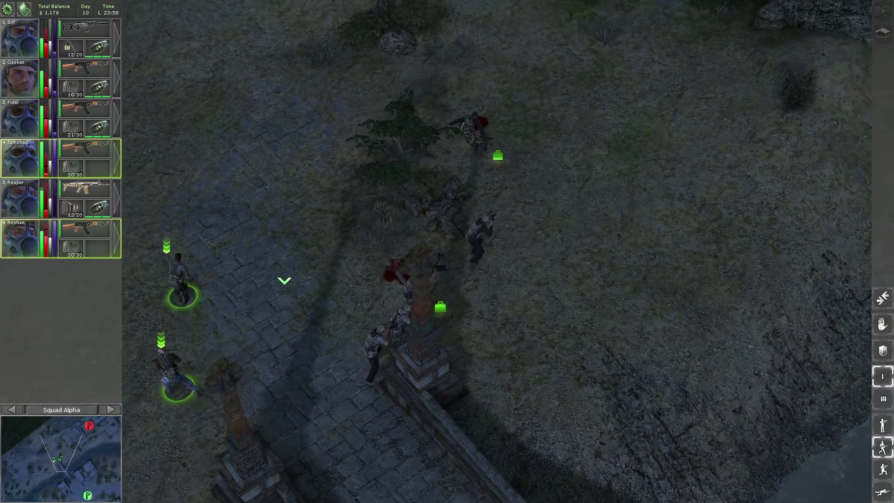
Move the mercs onto the stone plaza, then have Roshan check two enemies' dropped loot
left_click(246, 300)
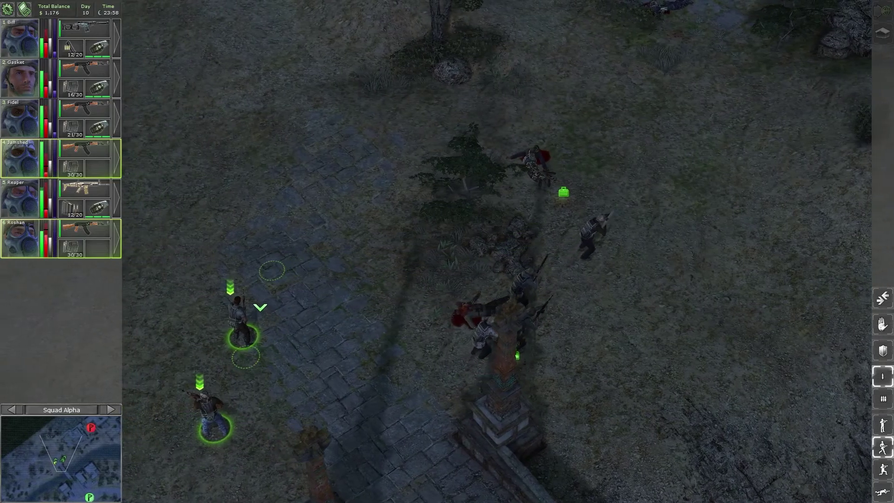
left_click(61, 238)
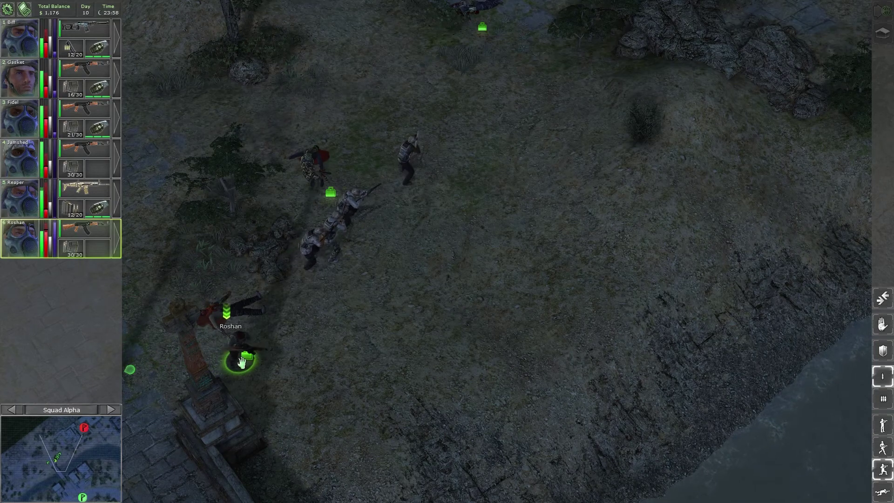
left_click(246, 358)
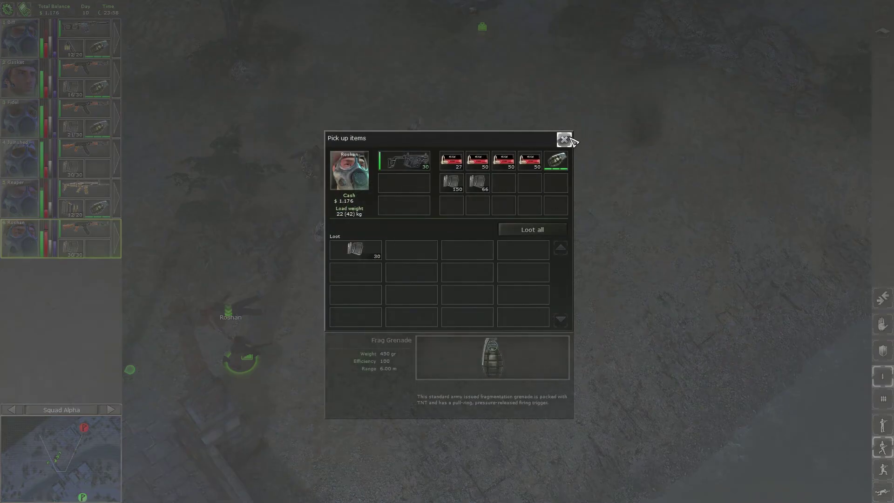
left_click(576, 148)
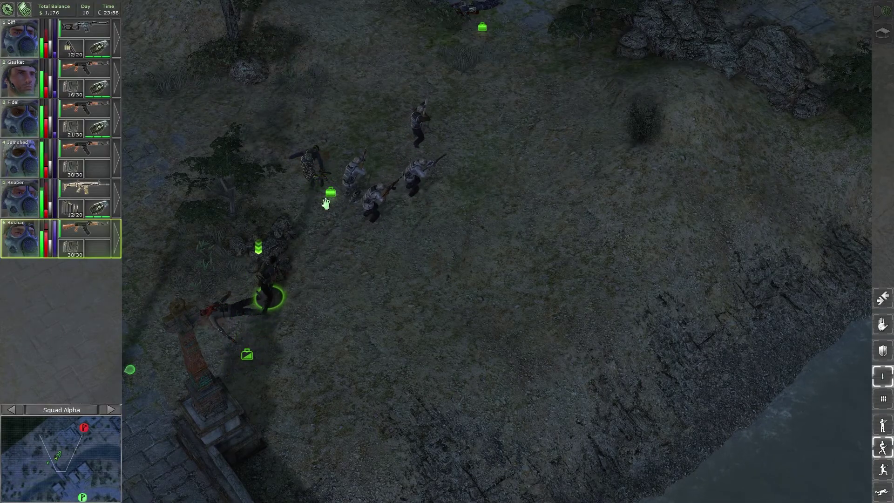
left_click(330, 193)
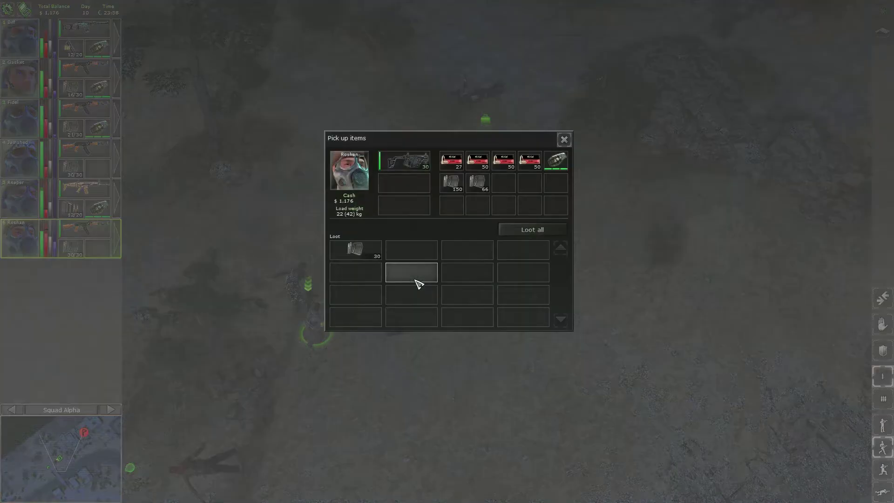
Close the loot window and plot Biff's and Reaper's moves toward the rocky outcrop
left_click(564, 139)
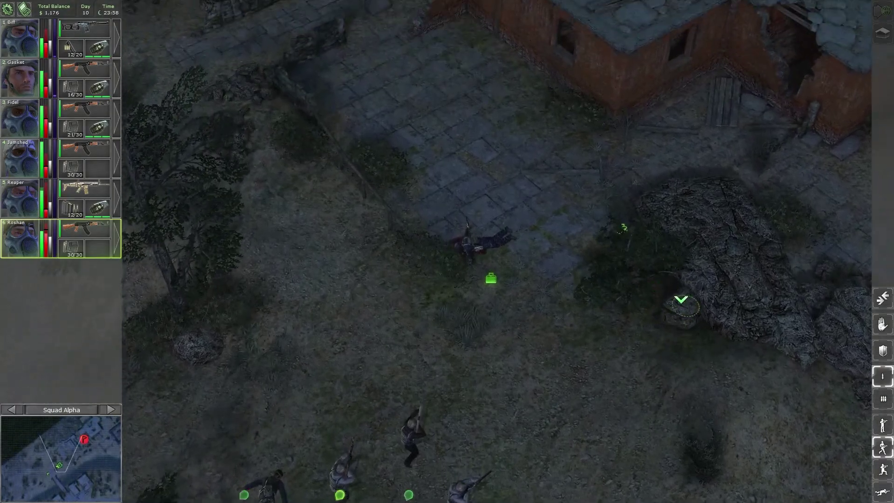
key("Up")
key("Up")
key("Down")
key("Down")
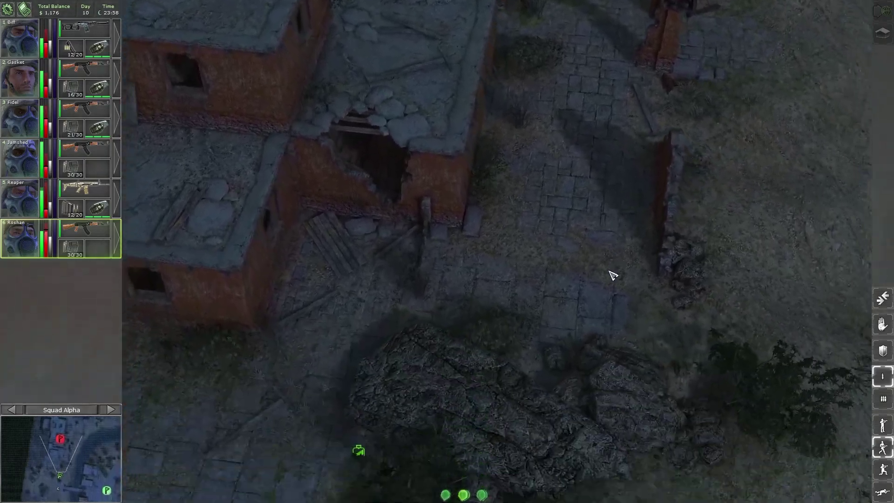
key("Down")
left_click(457, 407)
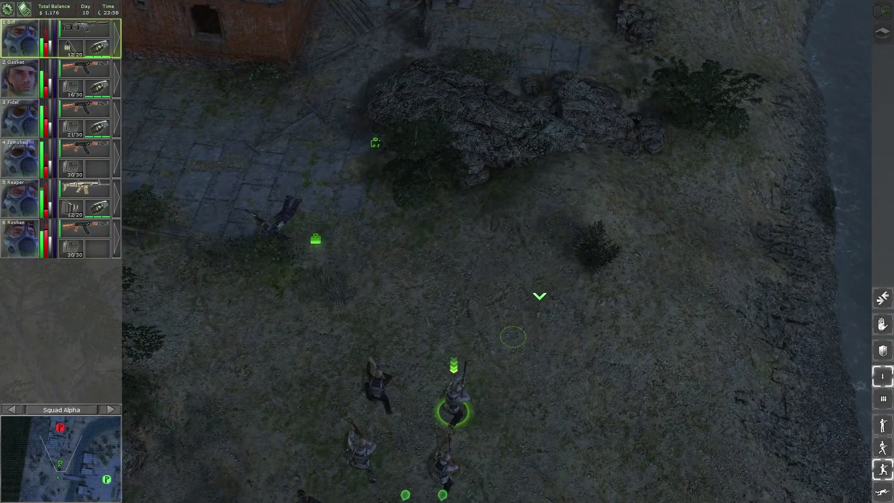
right_click(587, 194)
left_click(374, 386)
right_click(522, 222)
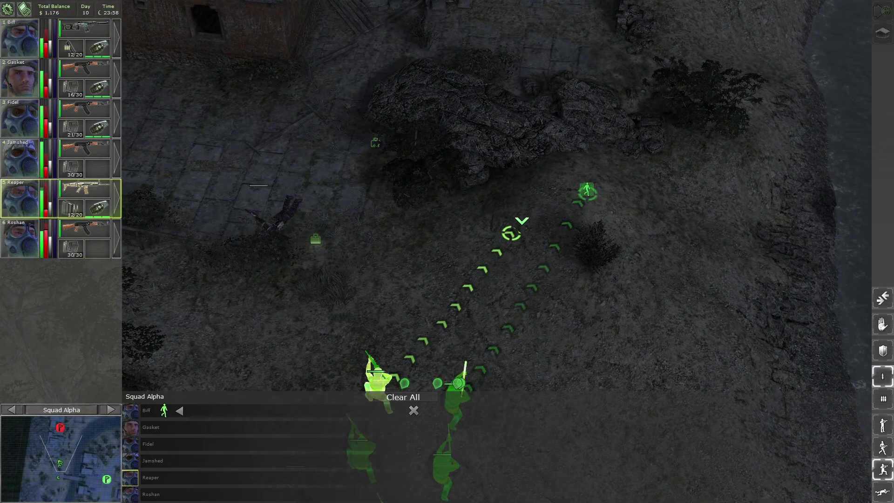
Route Fidel beyond the rocks and Reaper around the outcrop, then run the orders
left_click(458, 462)
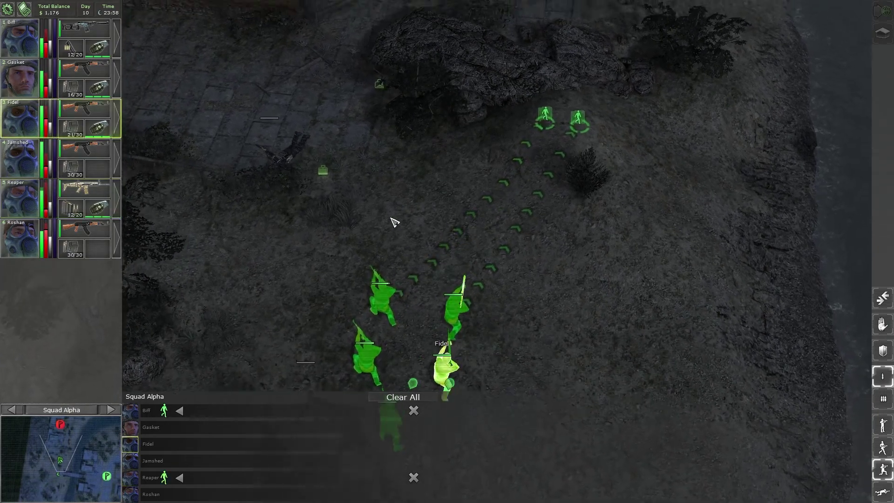
right_click(374, 143)
key("w")
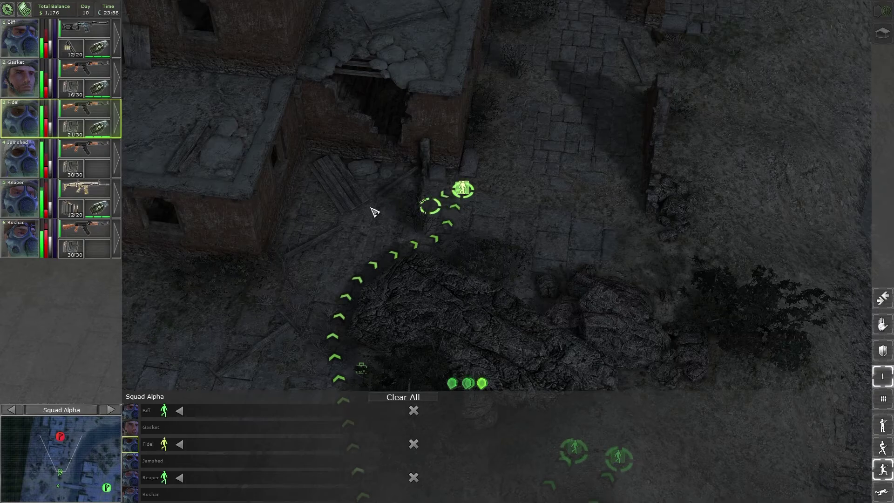
key("s")
left_click(377, 381)
key("w")
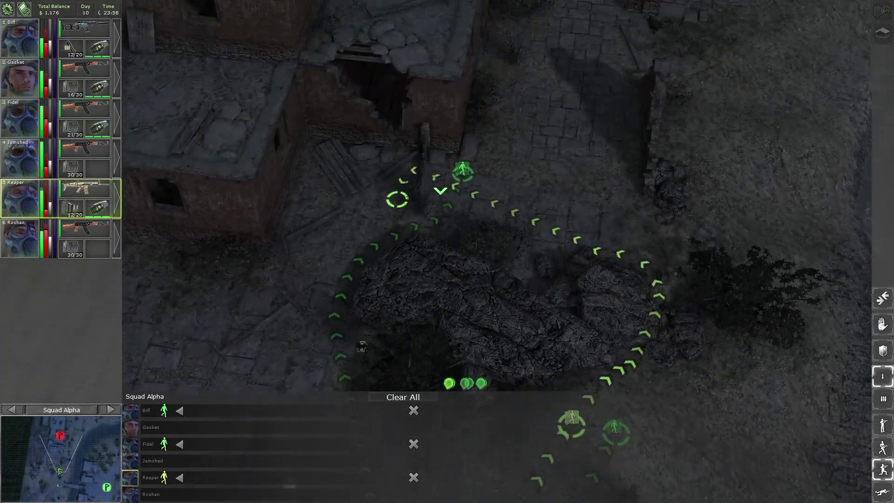
left_click(483, 300)
key("s")
key("s")
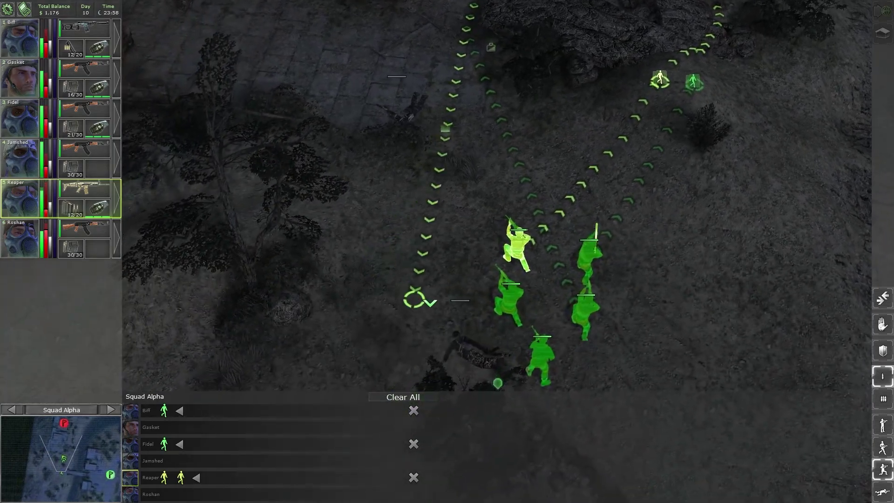
key("space")
Send Gasket around the rocks and Roshan to the fallen enemy, then resume play
left_click(544, 363)
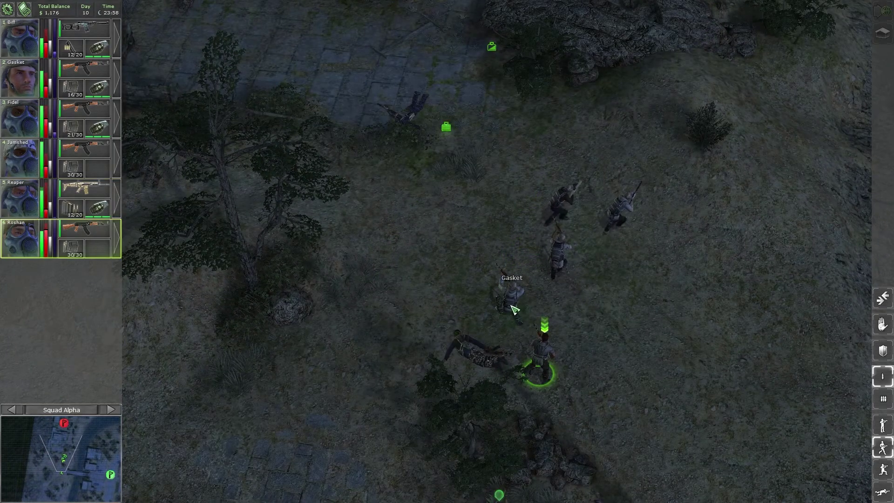
left_click(512, 310)
key("space")
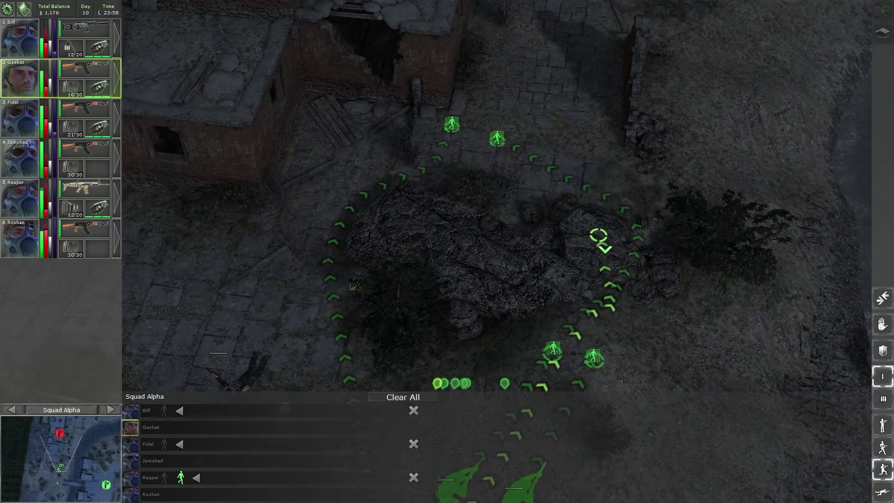
left_click(612, 148)
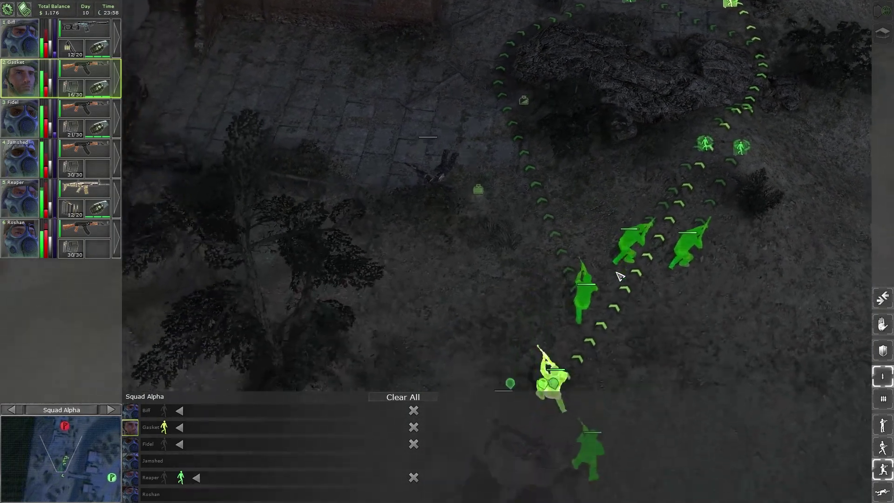
left_click(578, 288)
left_click(541, 201)
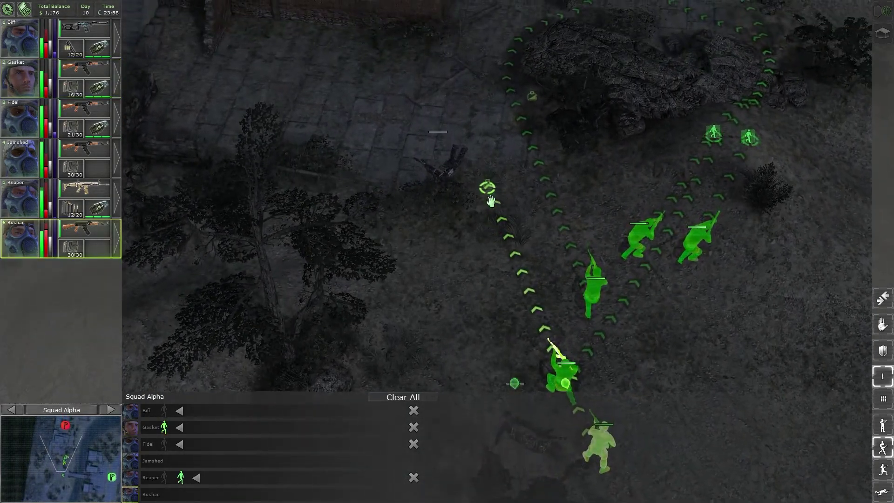
key("space")
scroll("up", 3)
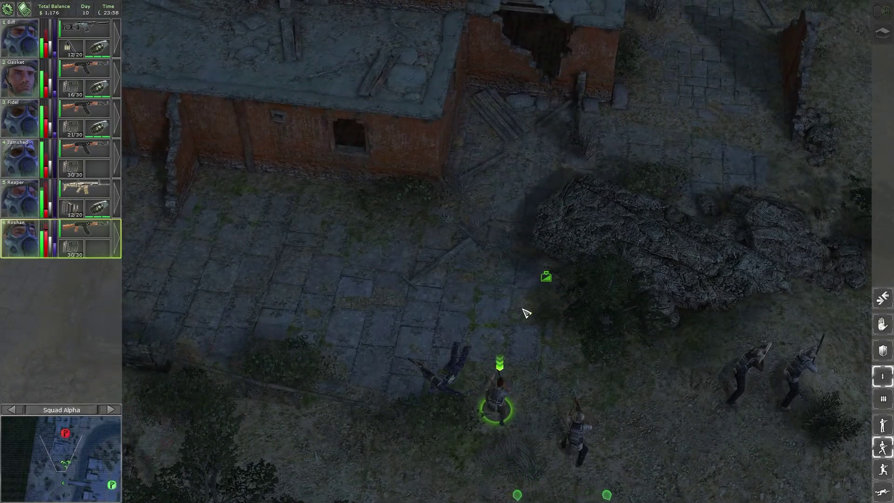
Take the fallen enemy's cash, raising funds to $1,200, and move Roshan north
left_click(547, 277)
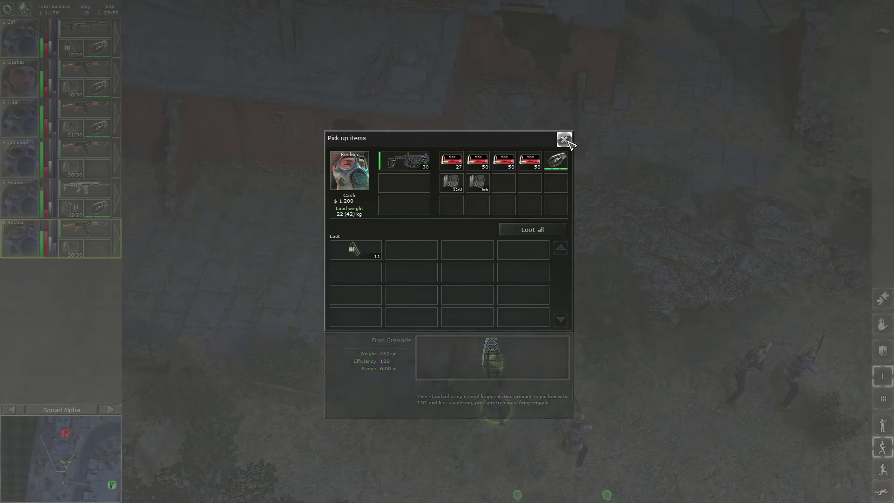
left_click(567, 140)
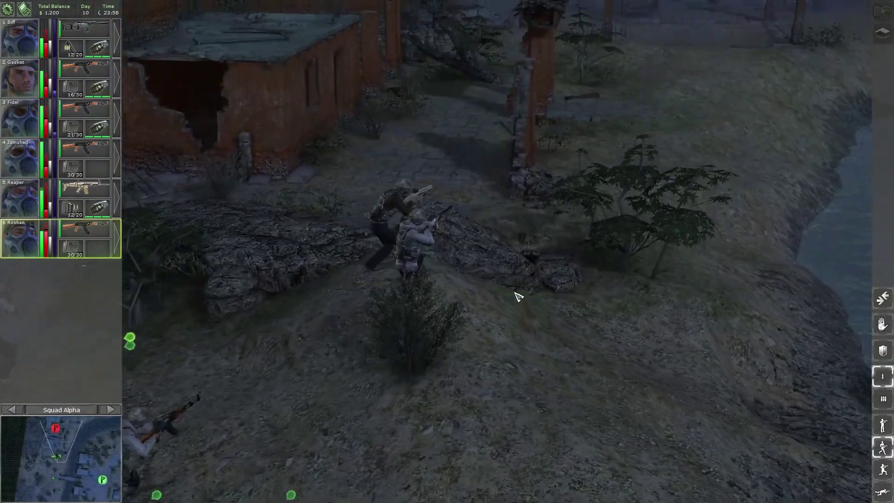
left_click(514, 287)
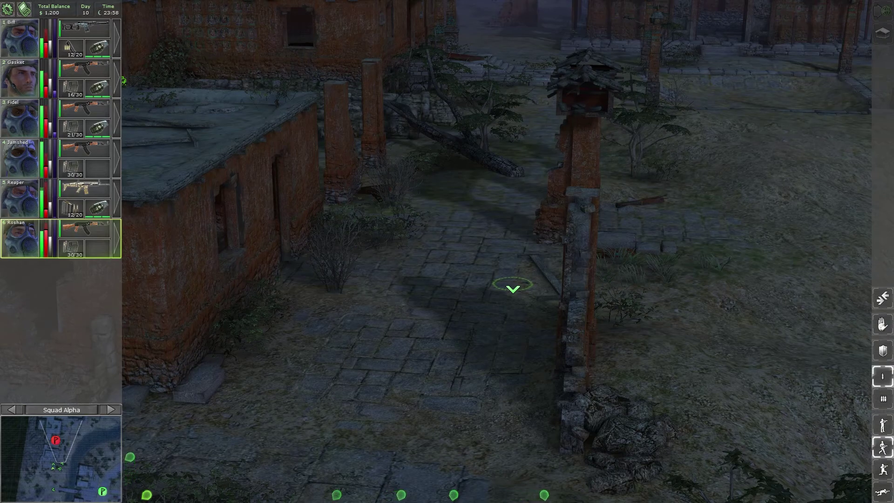
key("Down")
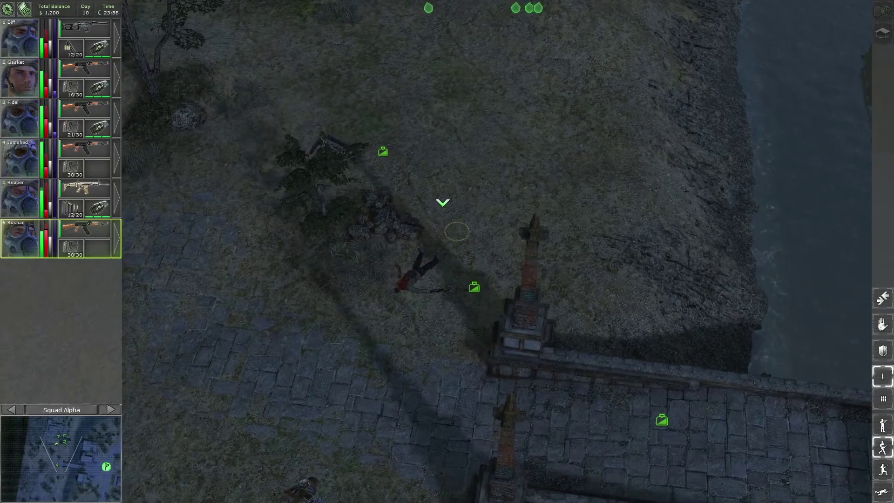
key("Up")
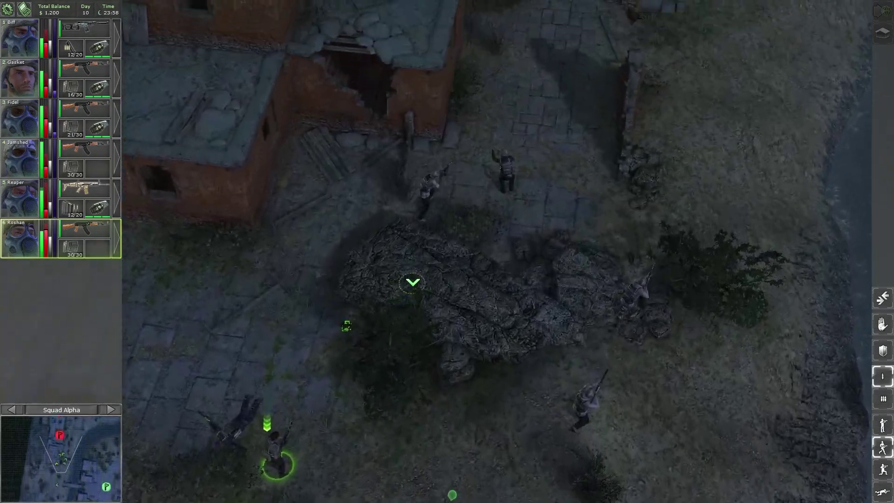
key("Up")
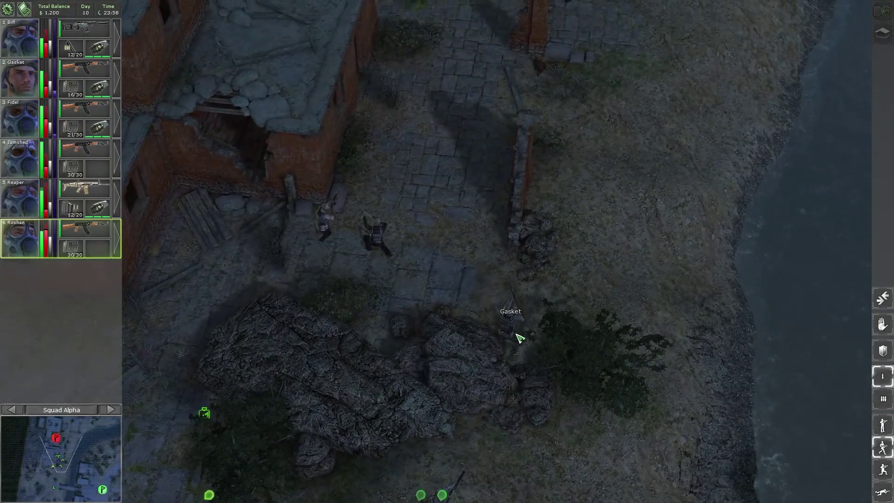
Select Gasket, Biff, Fidel, Jamshed and Reaper in turn to reload to full magazines
left_click(512, 321)
left_click(459, 295)
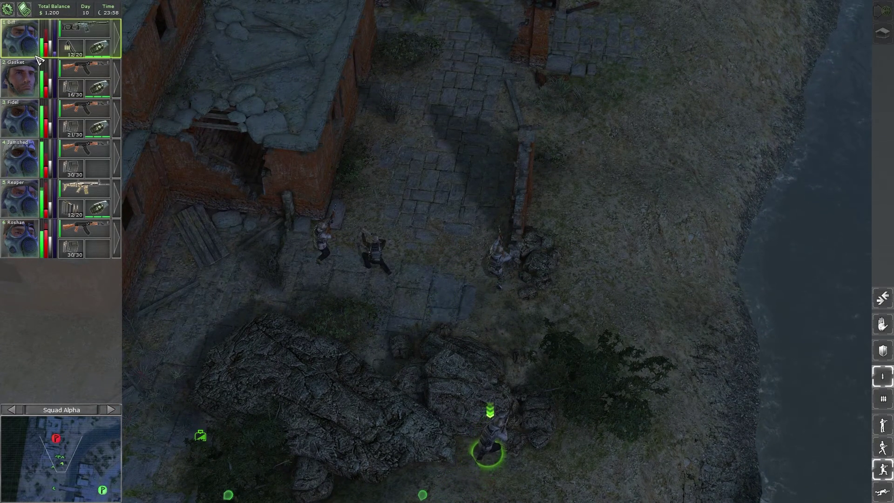
left_click(29, 87)
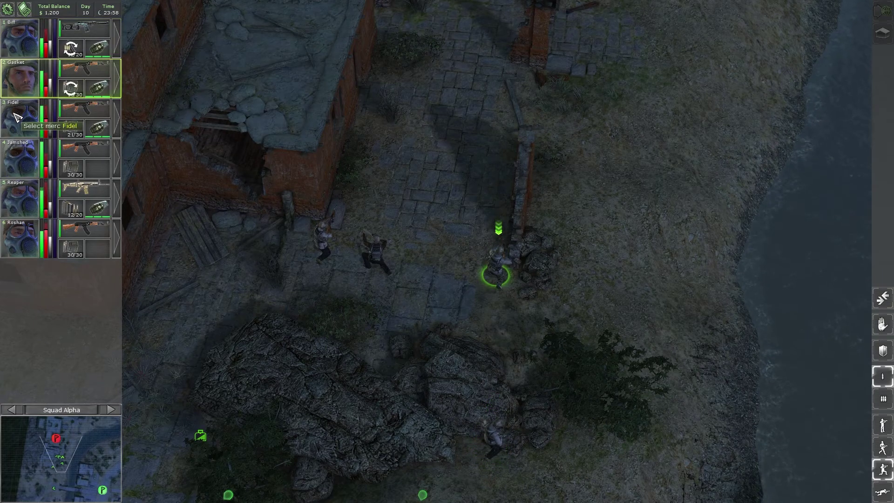
left_click(22, 115)
left_click(23, 155)
left_click(23, 196)
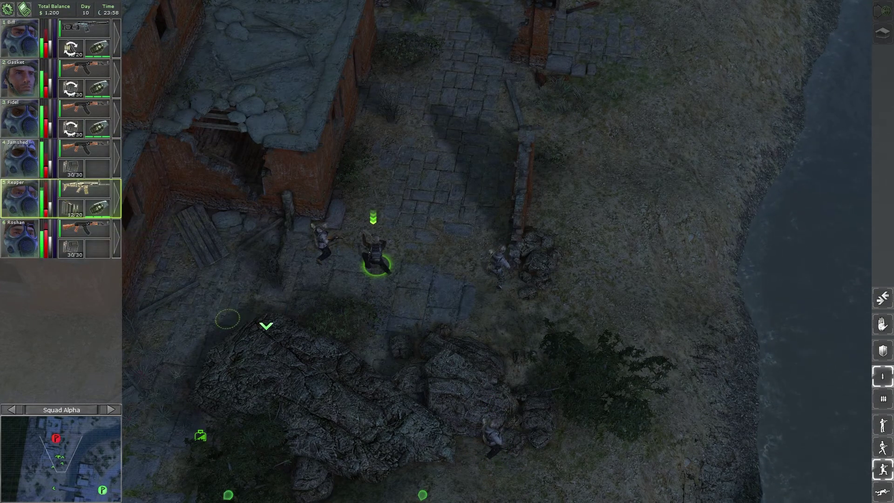
left_click(485, 447)
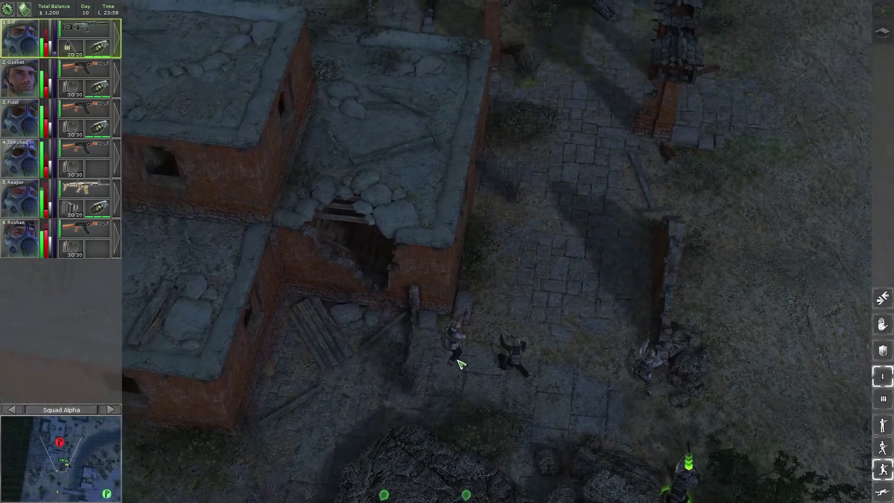
Send Fidel, Reaper, Biff and Gasket north up the paved alley beside the pillar
left_click(454, 350)
left_click(493, 202)
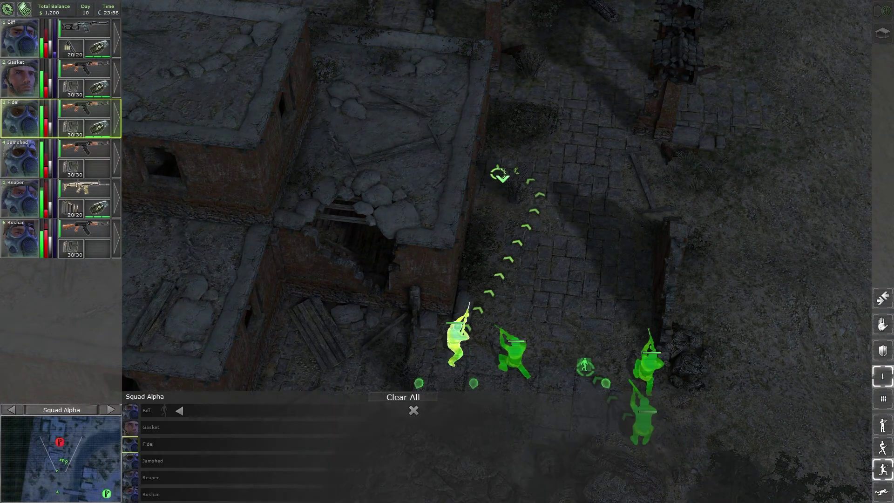
left_click(520, 360)
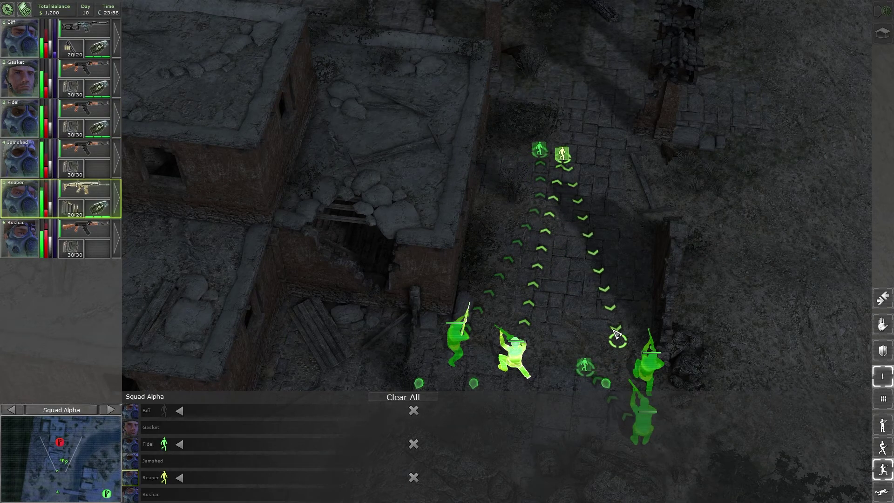
left_click(585, 367)
left_click(591, 188)
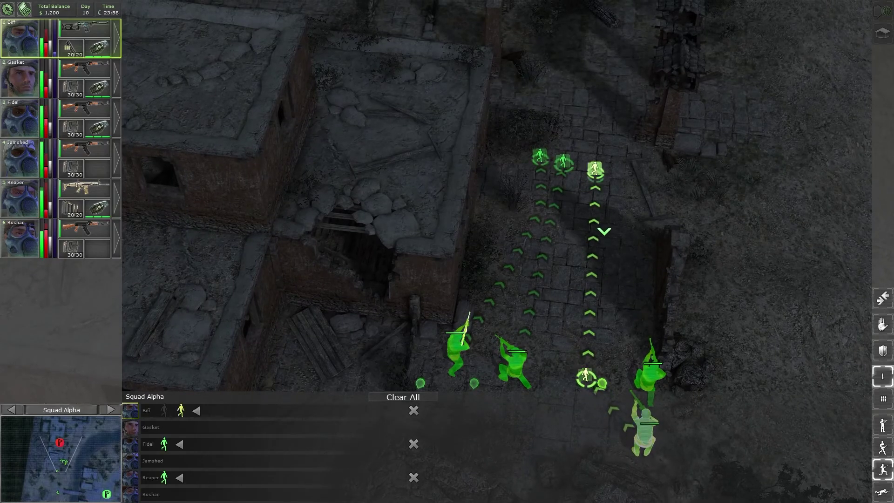
left_click(653, 373)
left_click(623, 195)
key("space")
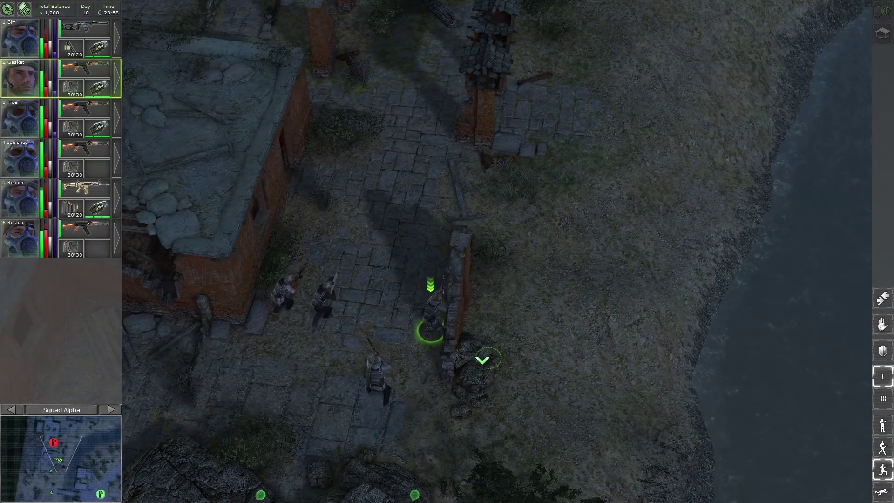
scroll("up", 3)
scroll("down", 3)
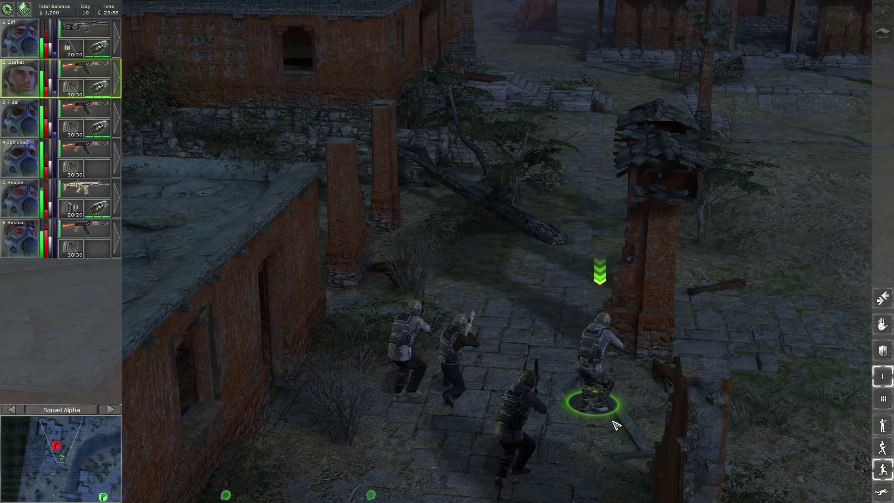
Pan over the courtyard to spot enemy sight cones and position Fidel facing the enemy
left_click_drag(476, 285, 517, 328)
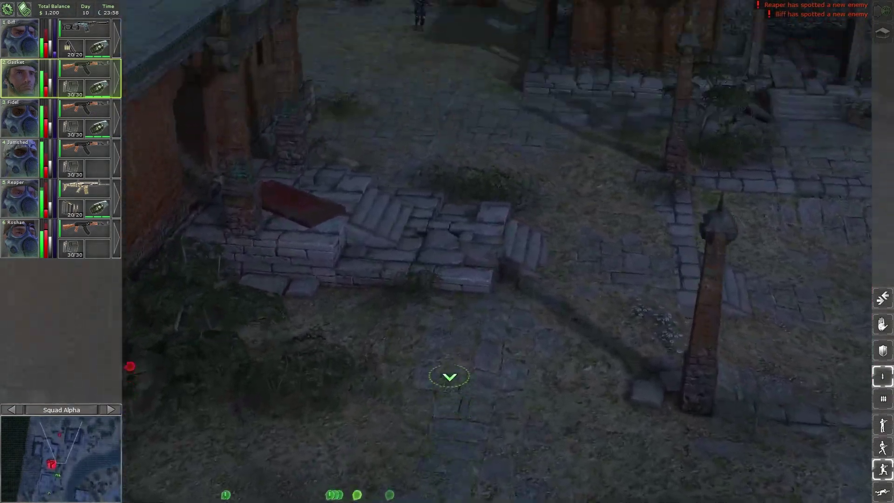
left_click_drag(480, 347, 517, 293)
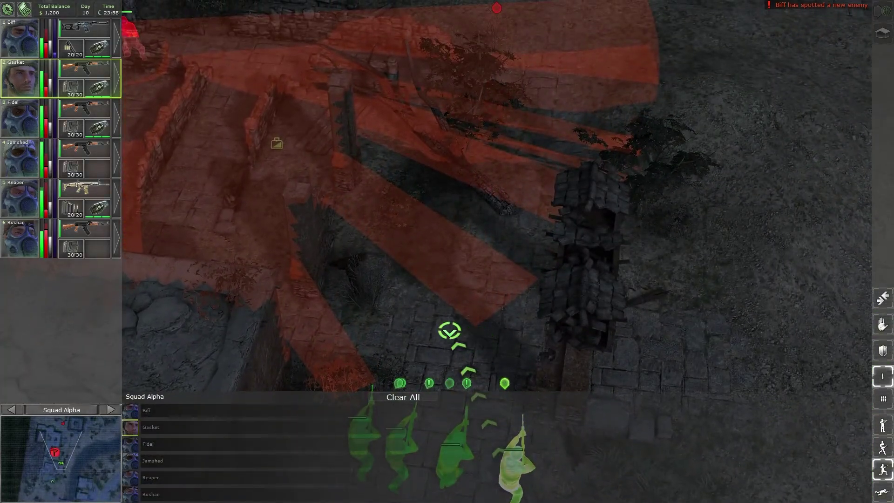
left_click_drag(447, 329, 516, 210)
left_click(517, 209)
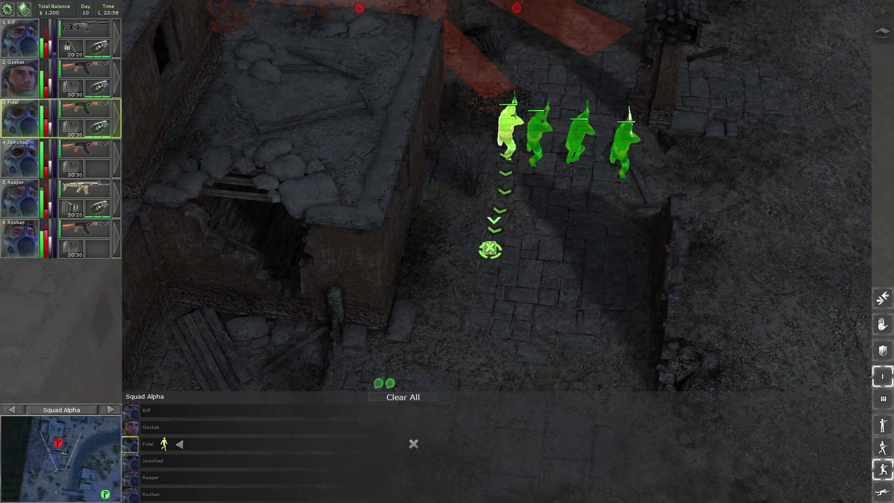
left_click(520, 248)
Place Reaper, Biff and Gasket at the alley end watching north, then execute
key("Tab")
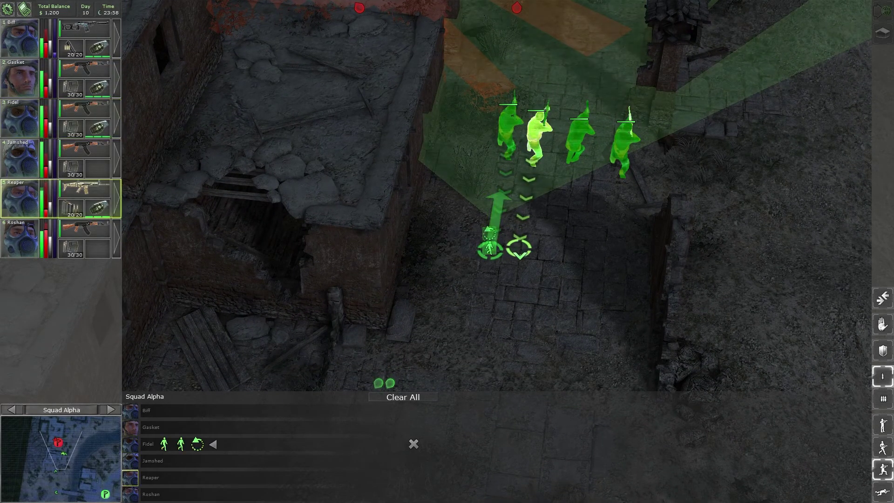
left_click(526, 258)
left_click(578, 158)
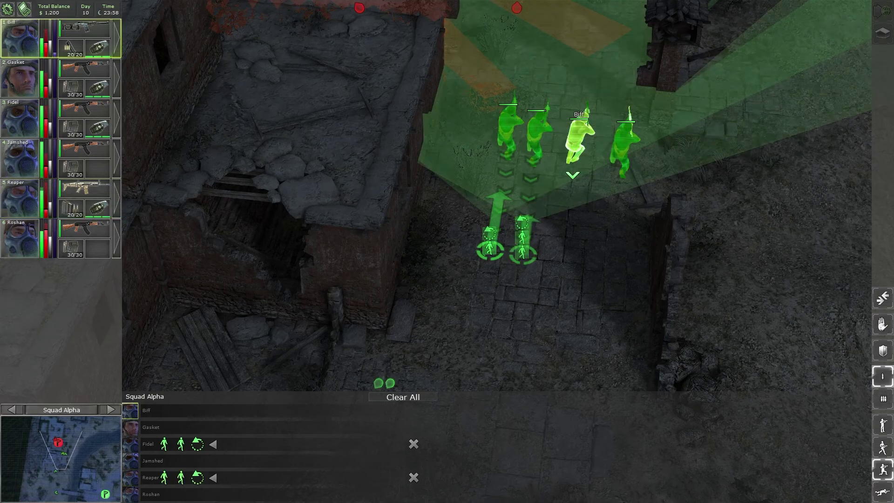
left_click(559, 259)
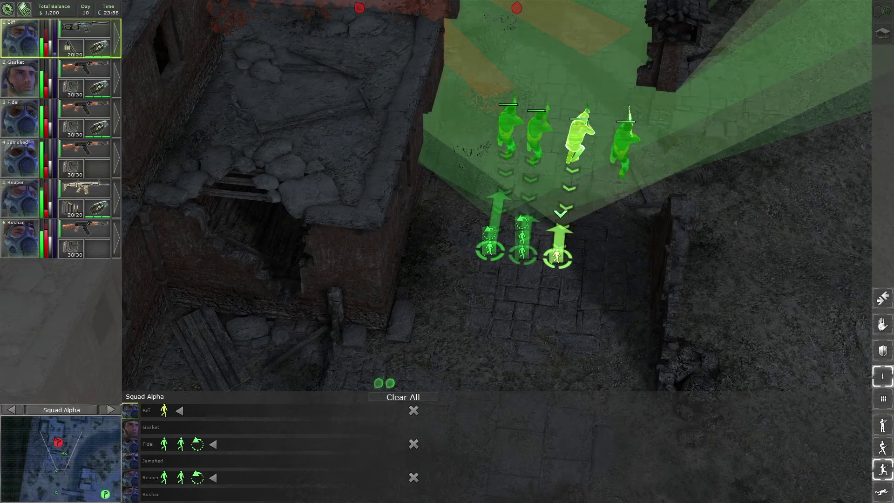
left_click(626, 152)
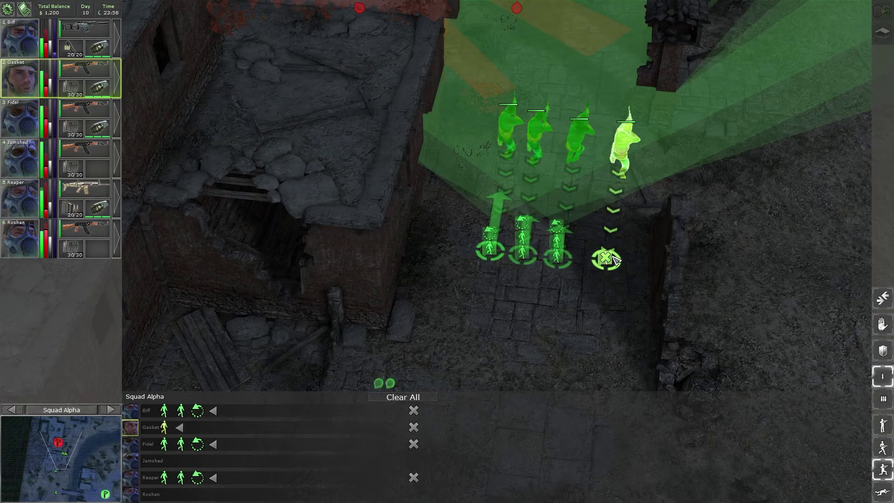
left_click(614, 260)
key("space")
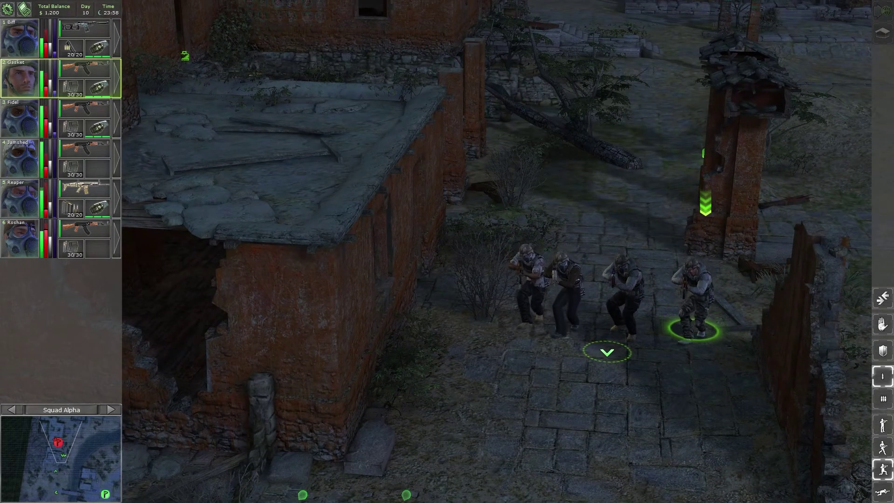
scroll("up", 3)
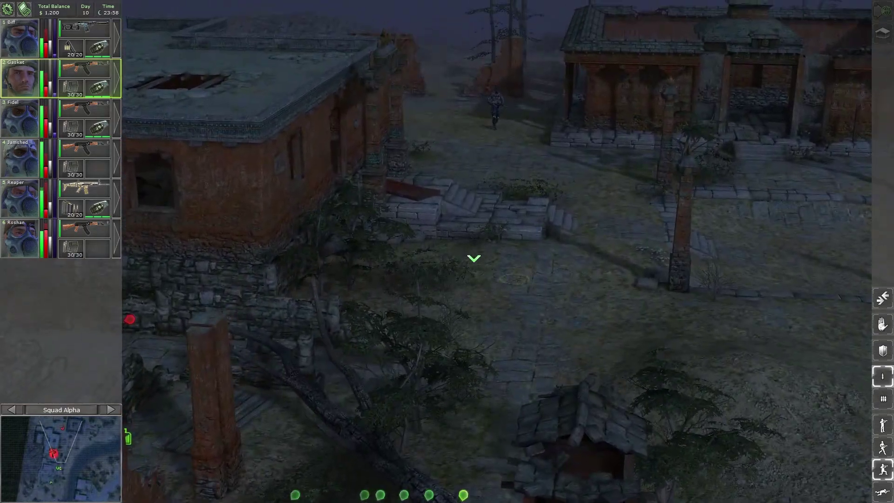
Queue Biff, Gasket, Fidel and Reaper to fire on the enemy up the street, then resume
left_click(25, 49)
key("space")
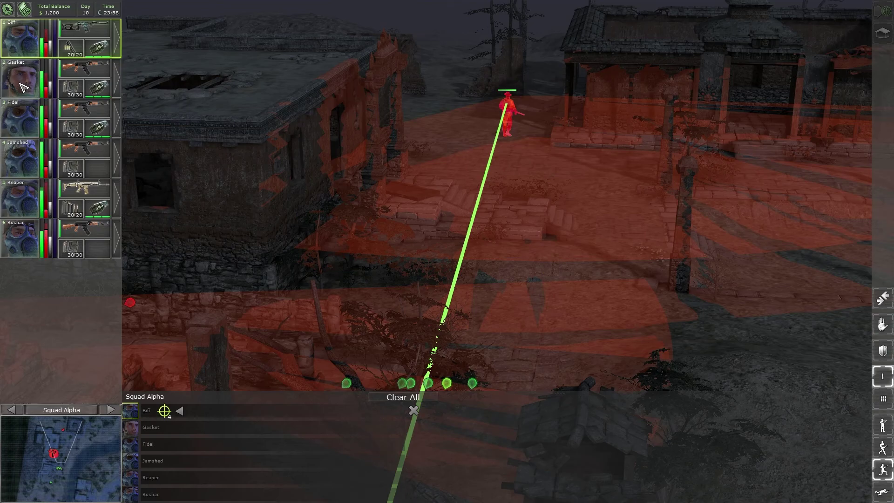
left_click(23, 84)
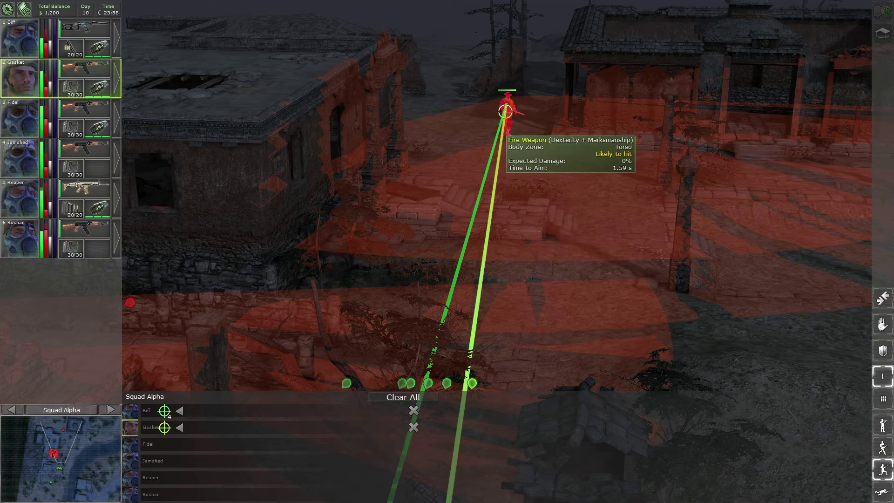
left_click(23, 119)
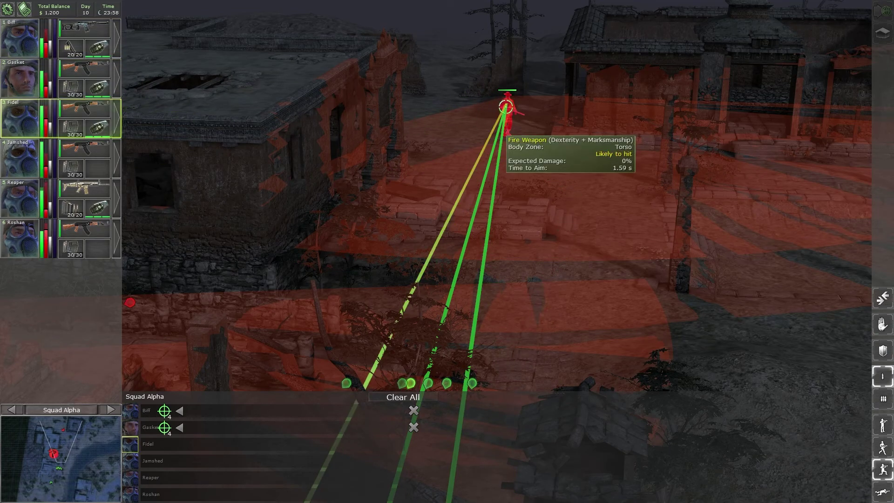
key("5")
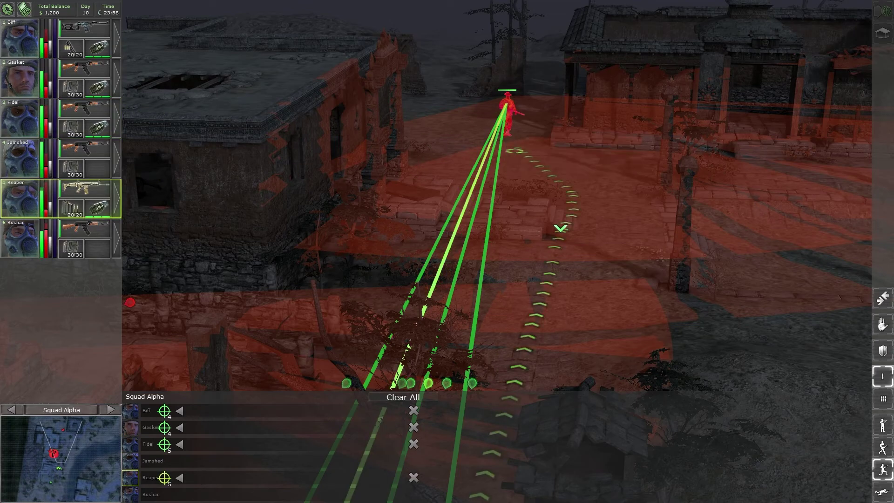
key("space")
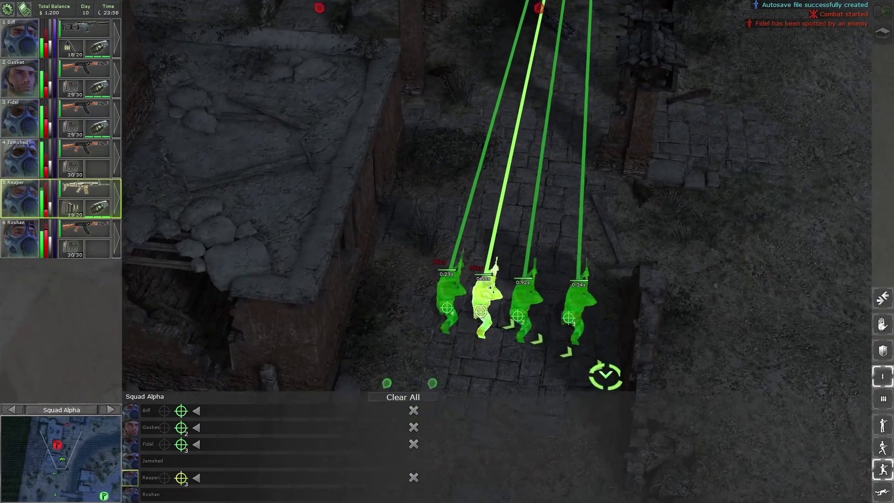
Let the queued volleys fire, pause to review orders, recentre on the squad, and resume
key("space")
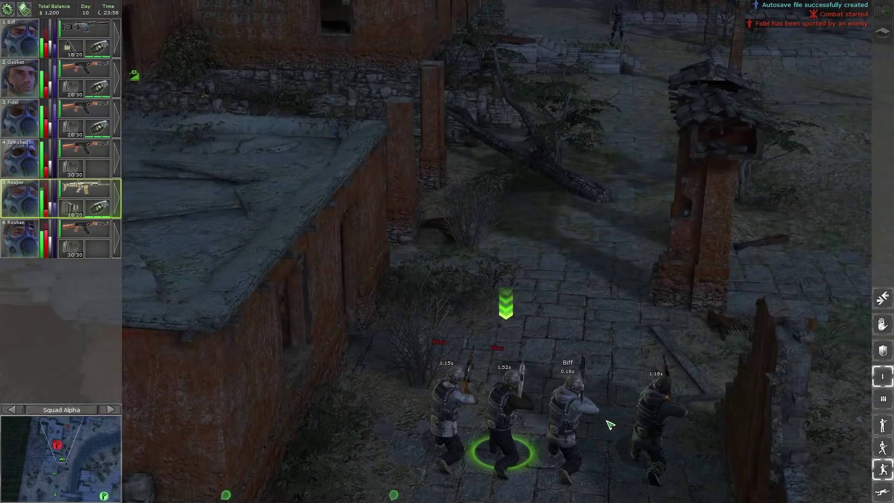
key("space")
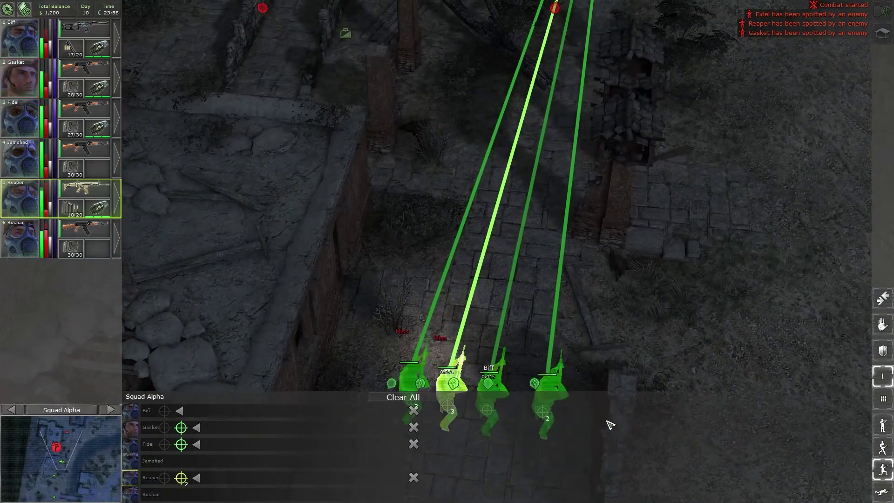
left_click_drag(184, 115, 580, 432)
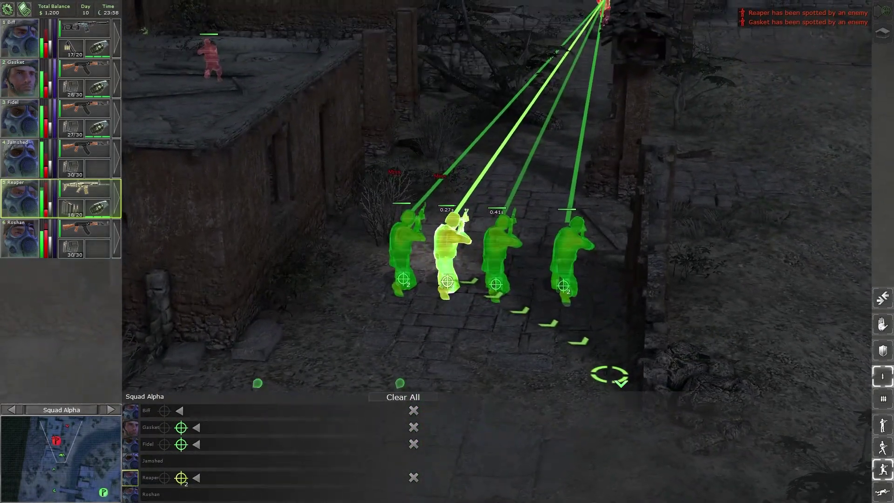
key("space")
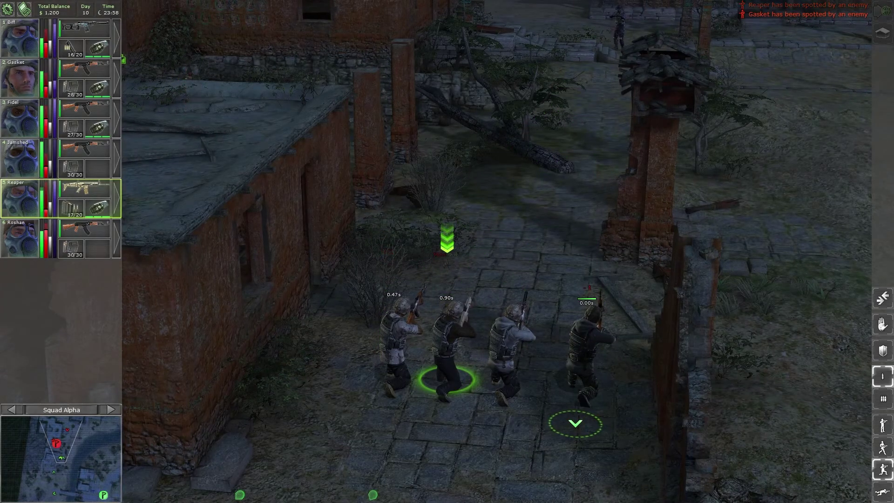
scroll("up", 3)
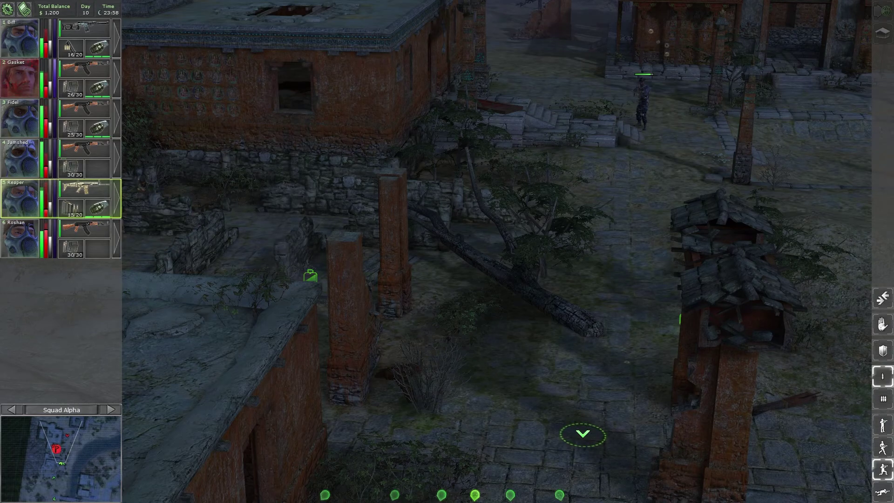
Pause, select Gasket, survey the ruins ahead, and place his third move waypoint
key("space")
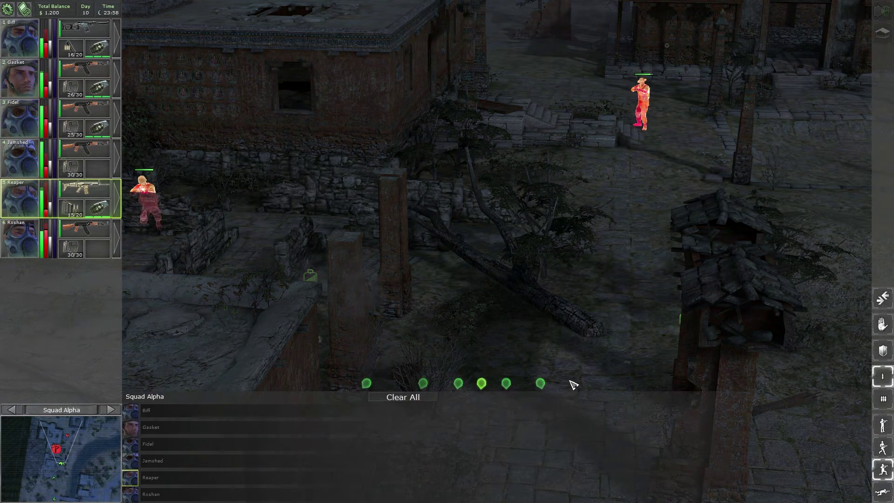
scroll("down", 3)
scroll("down", 3)
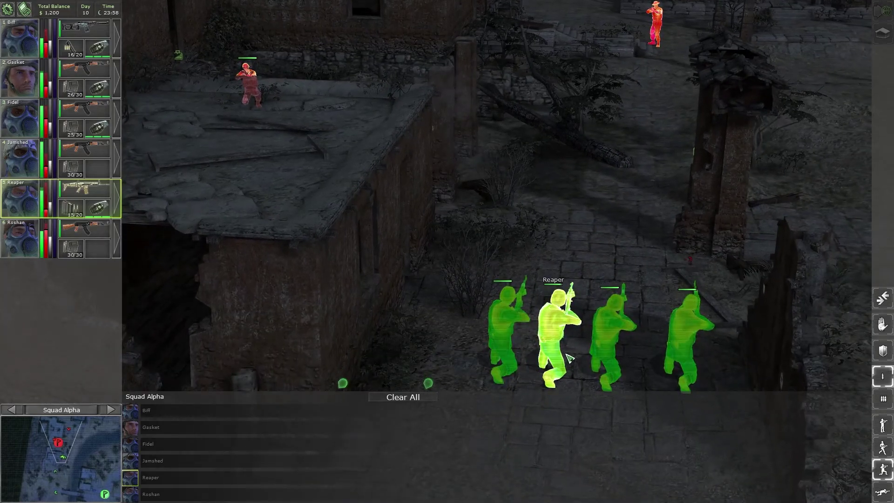
left_click(684, 348)
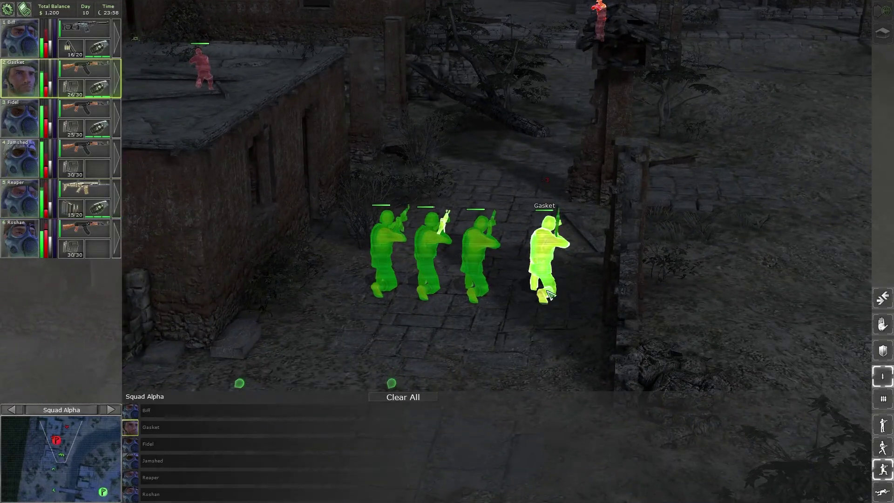
left_click_drag(550, 296, 448, 280)
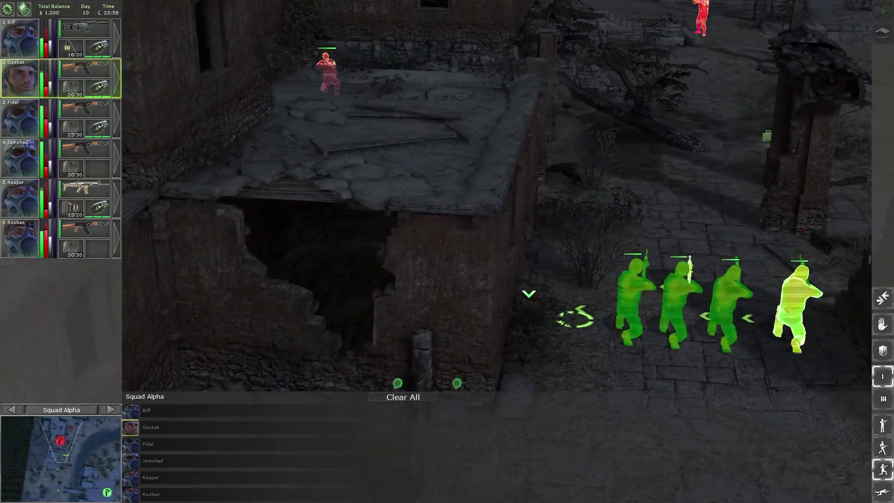
scroll("down", 3)
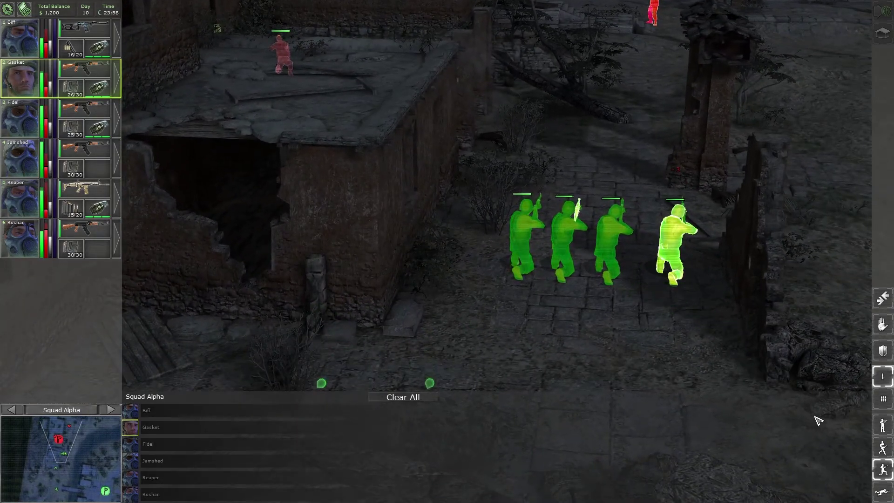
left_click_drag(580, 419, 503, 426)
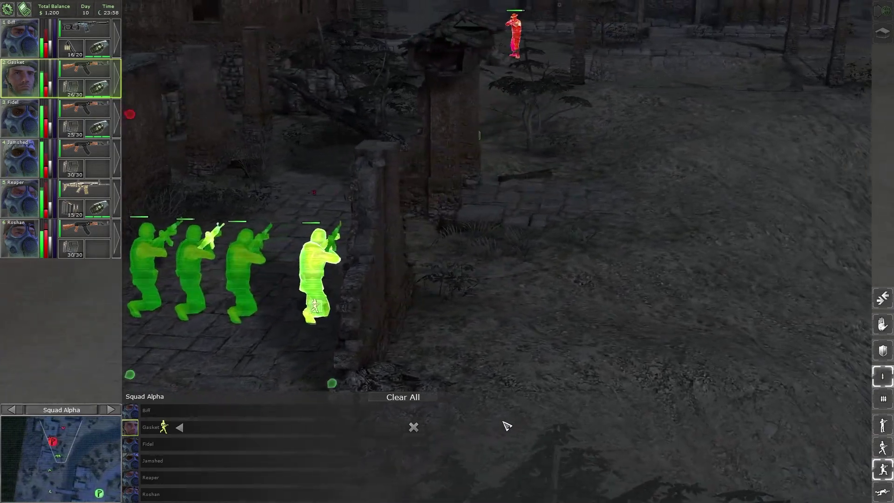
left_click_drag(559, 279, 349, 244)
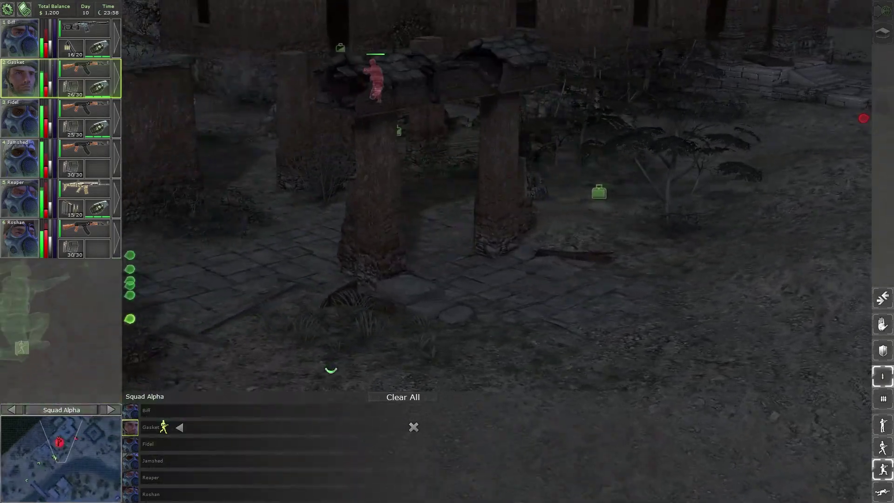
left_click_drag(335, 364, 363, 293)
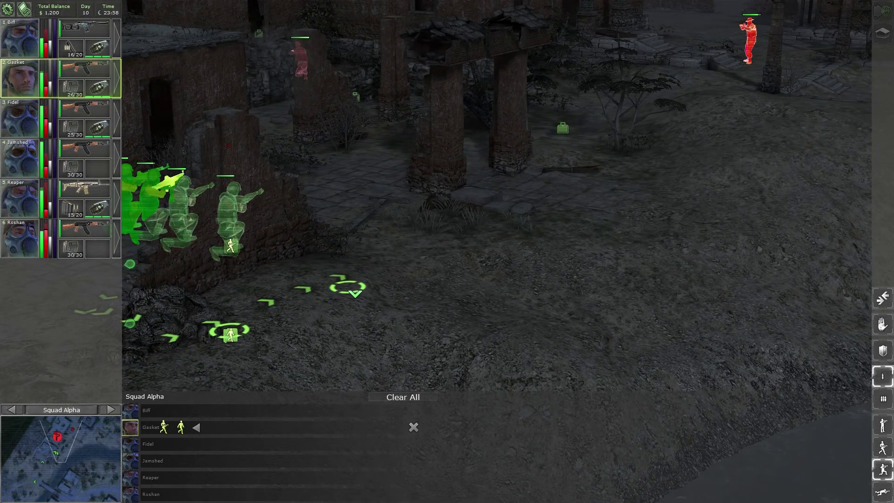
left_click_drag(489, 293, 657, 329)
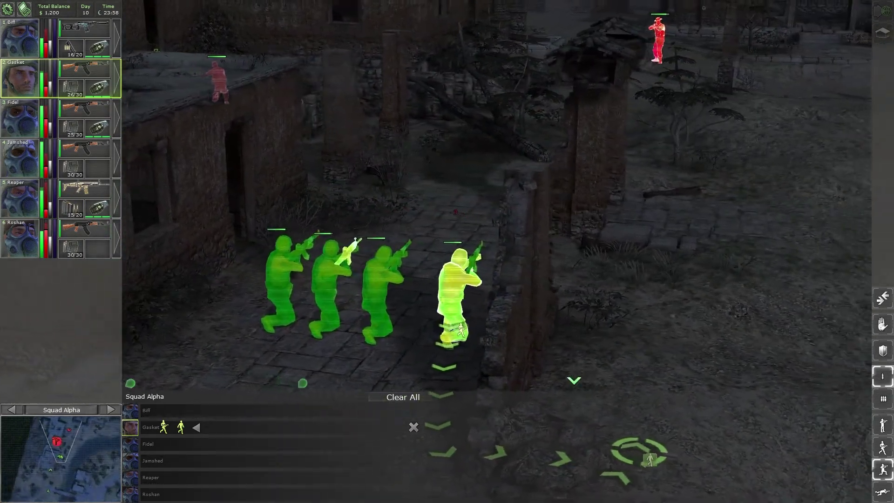
left_click(400, 328)
scroll("down", 3)
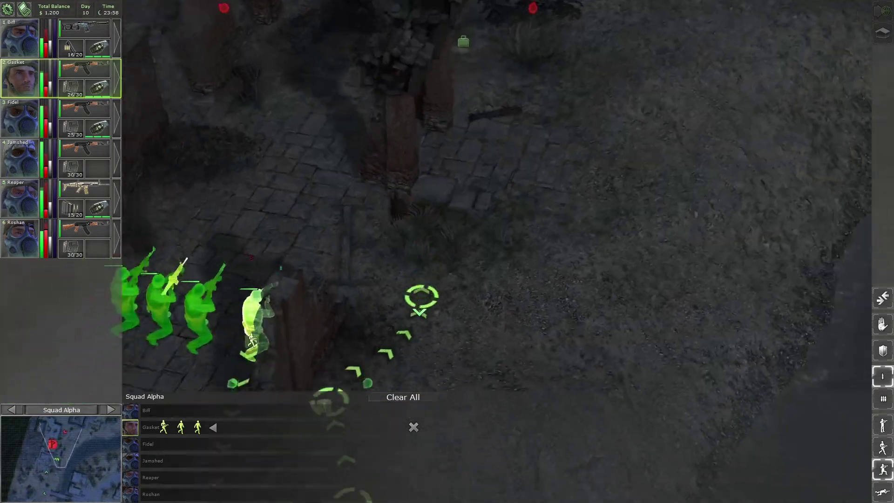
scroll("up", 3)
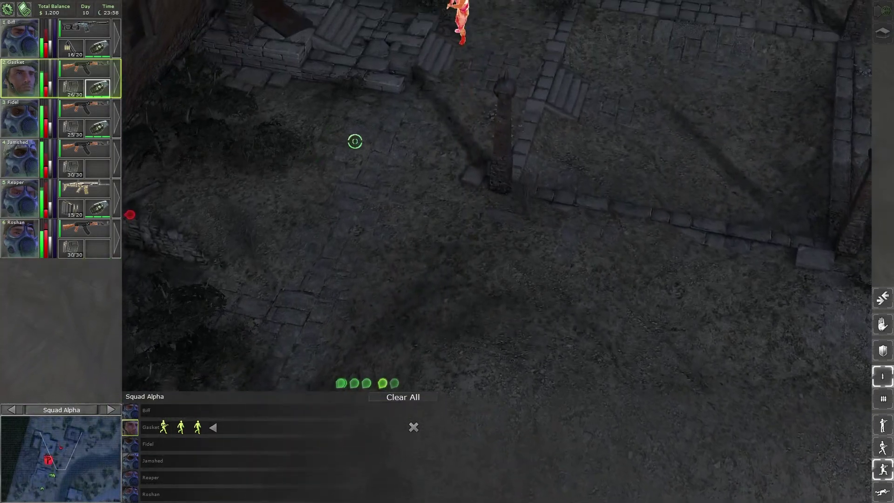
scroll("up", 3)
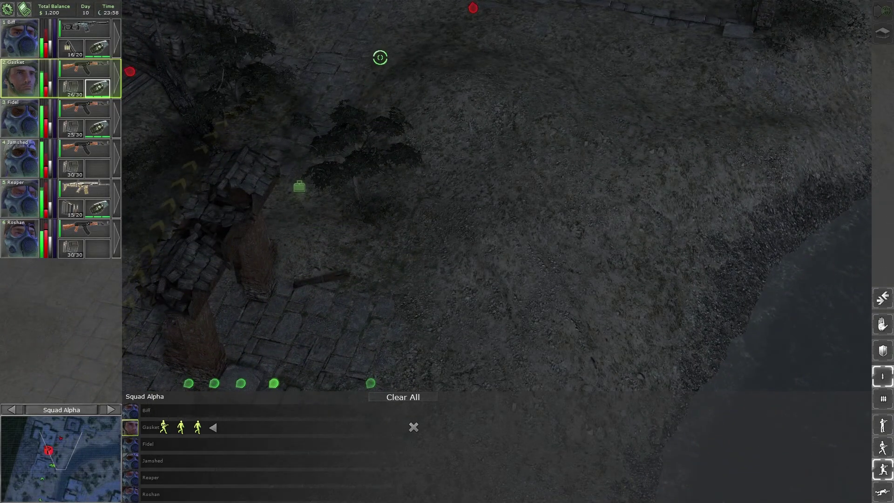
scroll("down", 3)
scroll("up", 3)
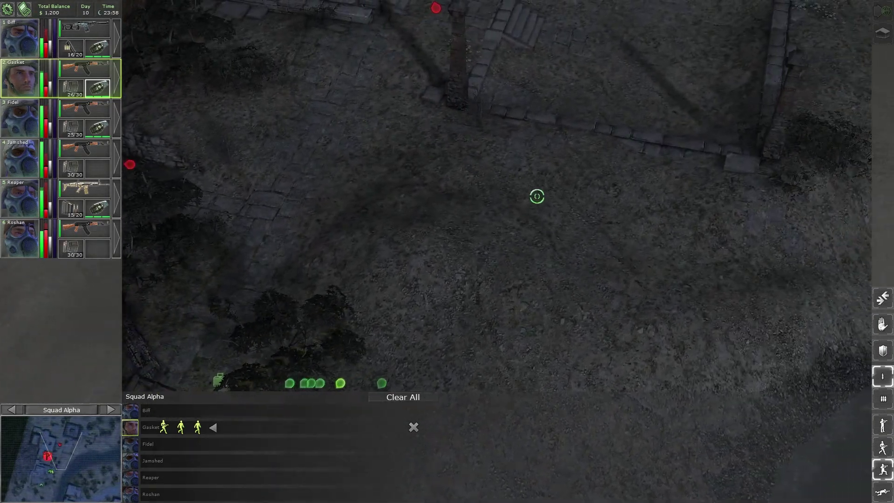
scroll("up", 3)
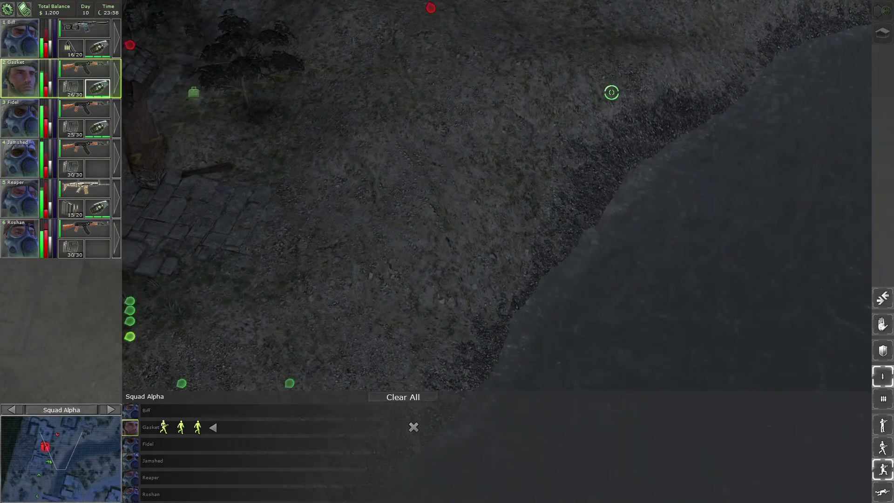
scroll("up", 3)
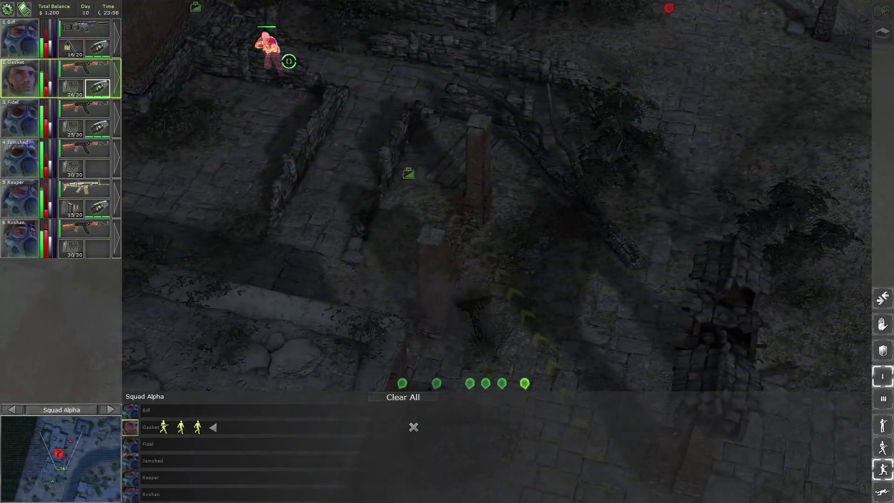
scroll("down", 3)
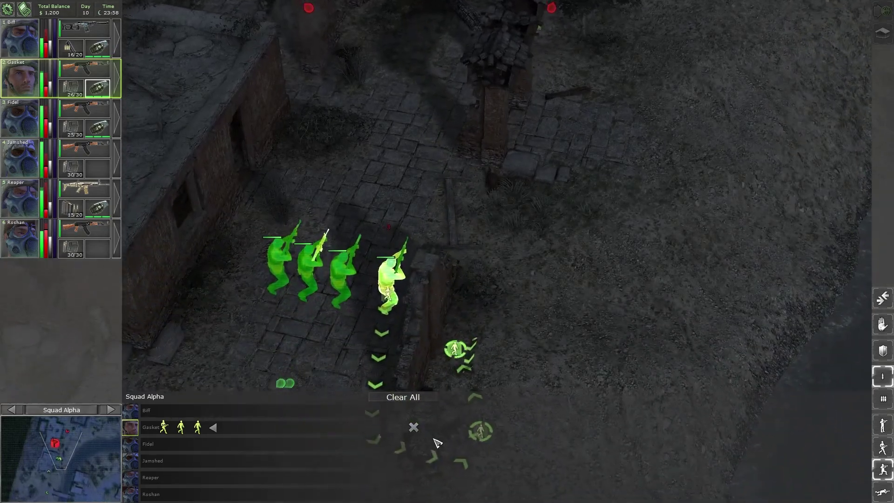
End Gasket's route down the lane below the squad with a turn and prone stance
right_click(528, 381)
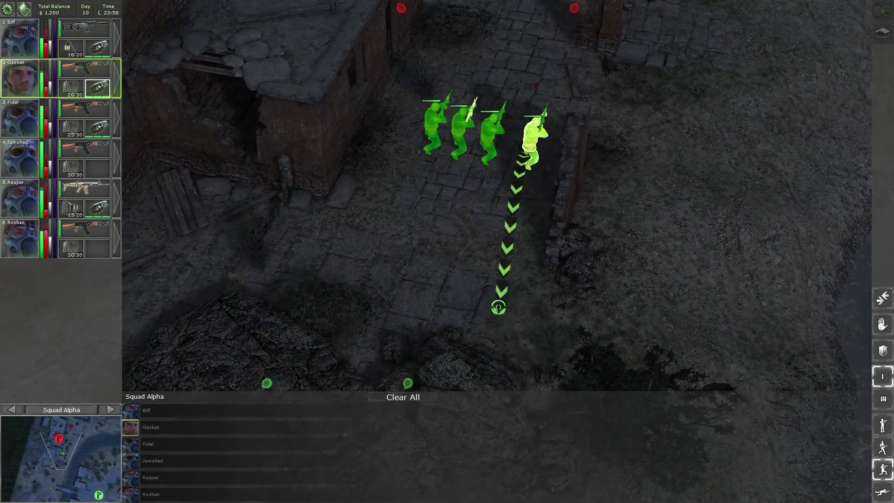
scroll("down", 3)
scroll("down", 3)
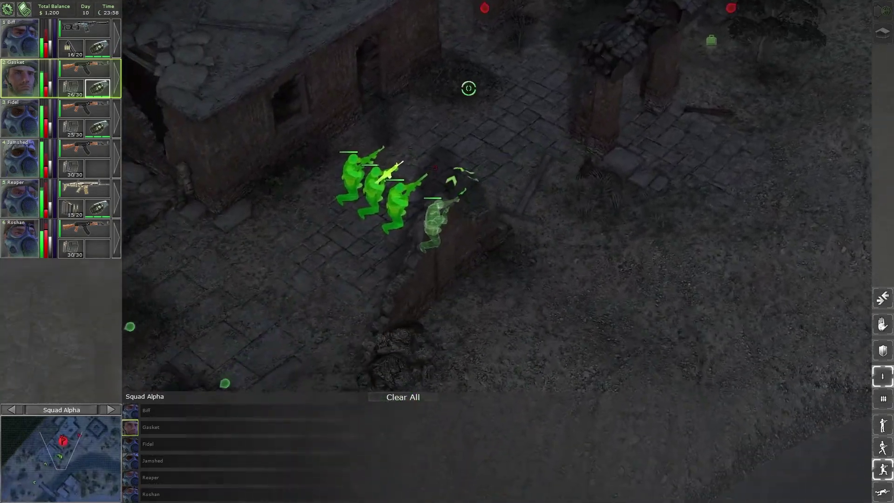
left_click_drag(512, 205, 671, 324)
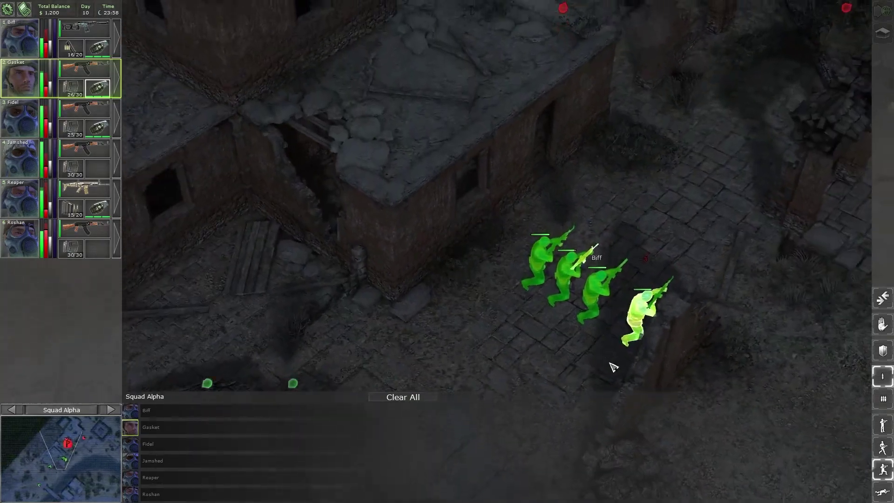
right_click(573, 312)
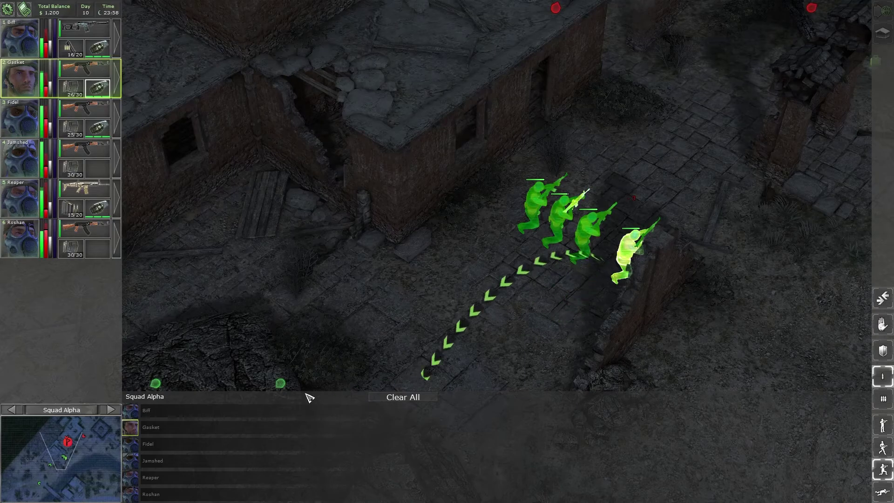
right_click(608, 300)
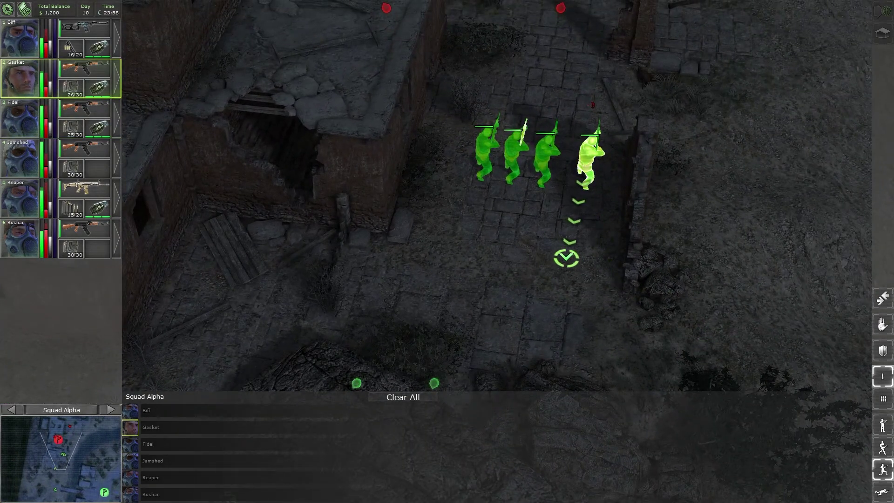
left_click(580, 276)
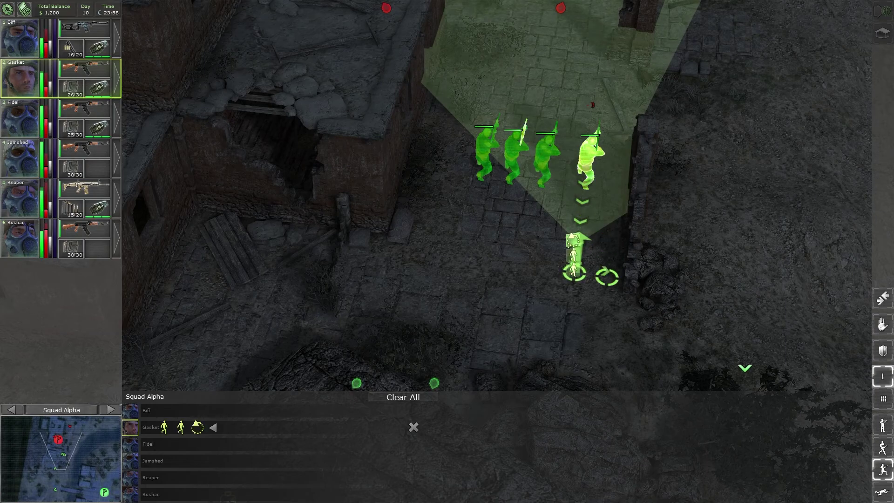
Queue prone stances for Biff, Fidel and Reaper
key("1")
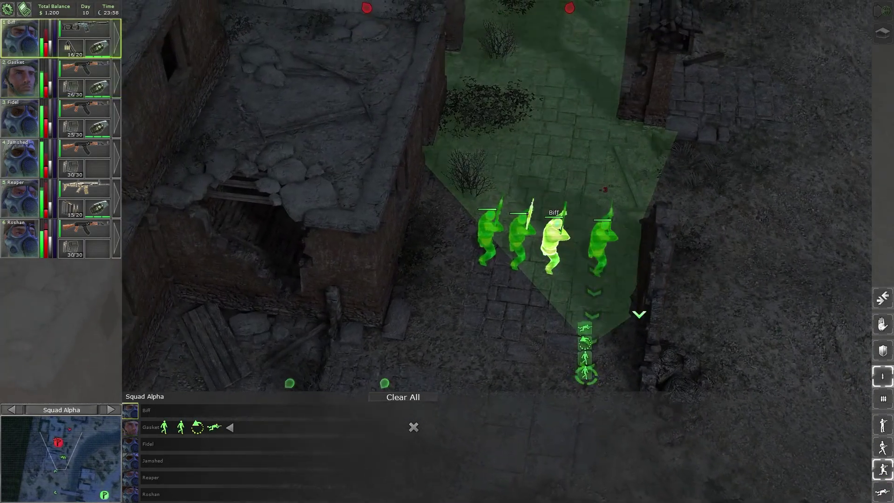
left_click(884, 489)
left_click(520, 244)
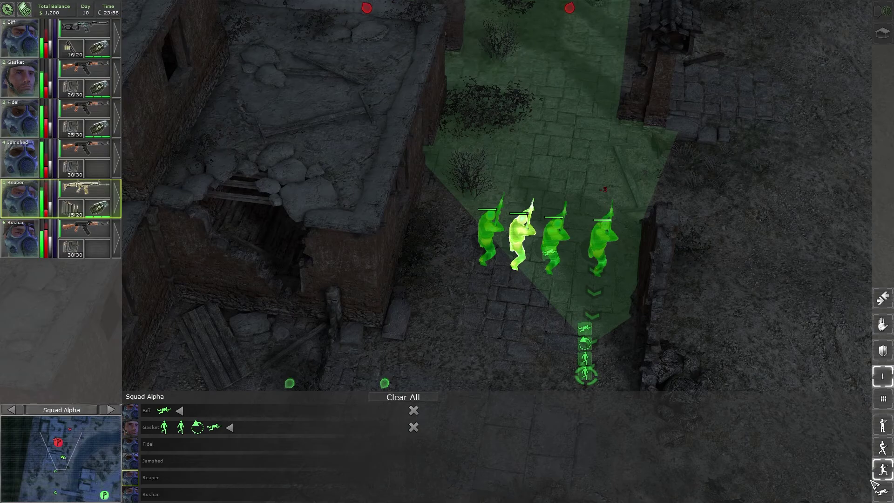
left_click(492, 249)
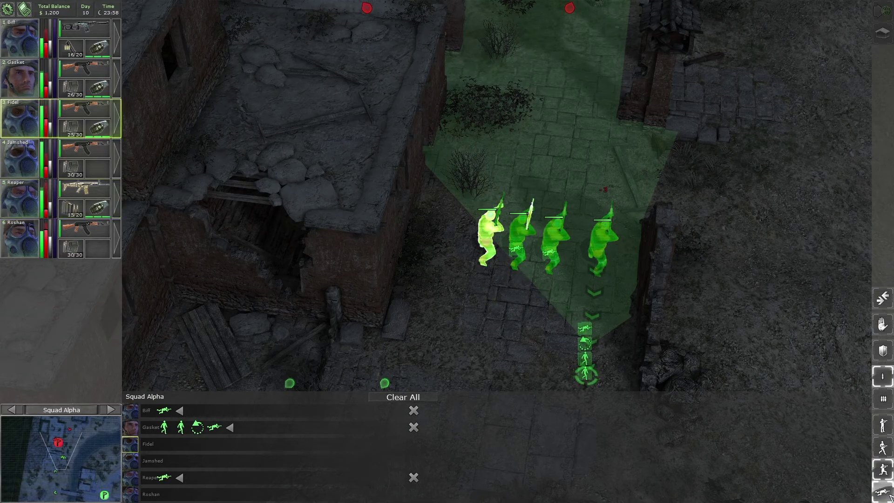
left_click(883, 493)
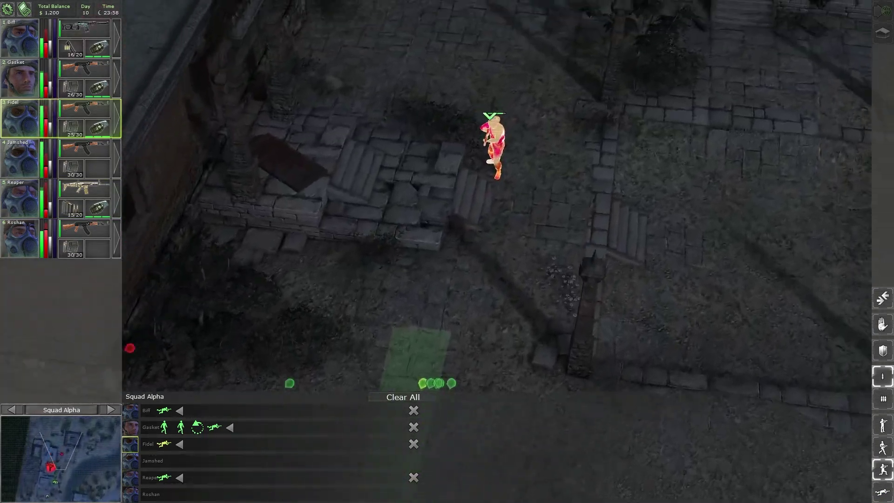
Queue head shots from Gasket, Biff, Fidel and Reaper on the stone-steps enemy, then execute
left_click(472, 150)
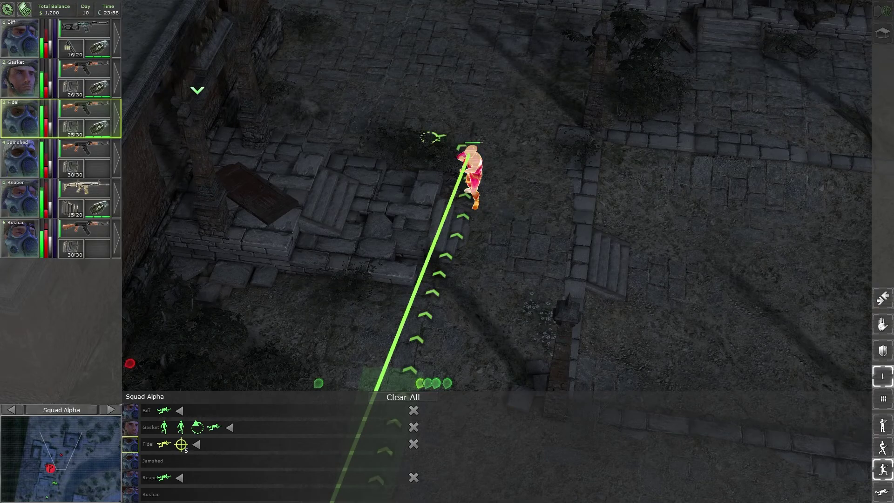
key("2")
left_click(471, 151)
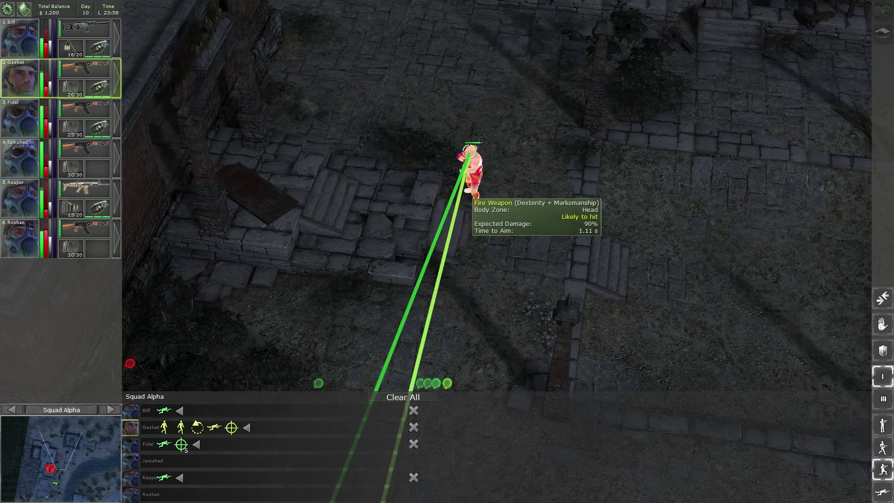
left_click(23, 39)
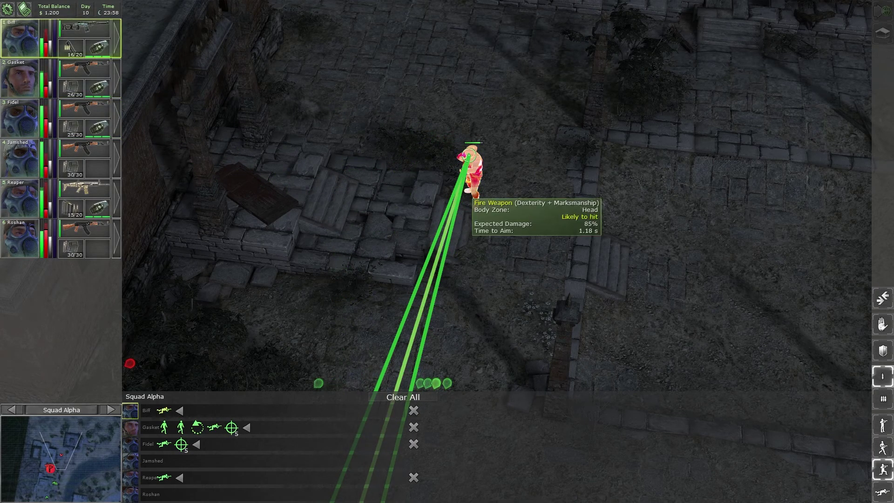
key("5")
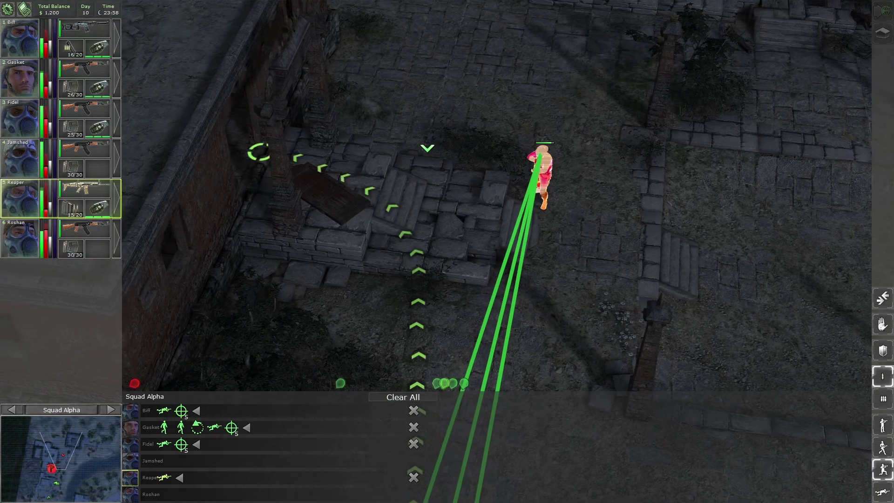
left_click(538, 151)
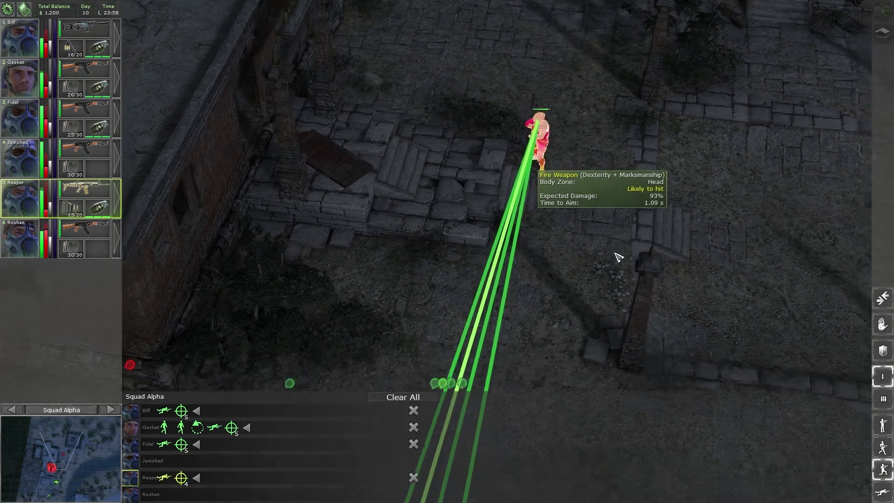
scroll("down", 3)
scroll("down", 3)
key("space")
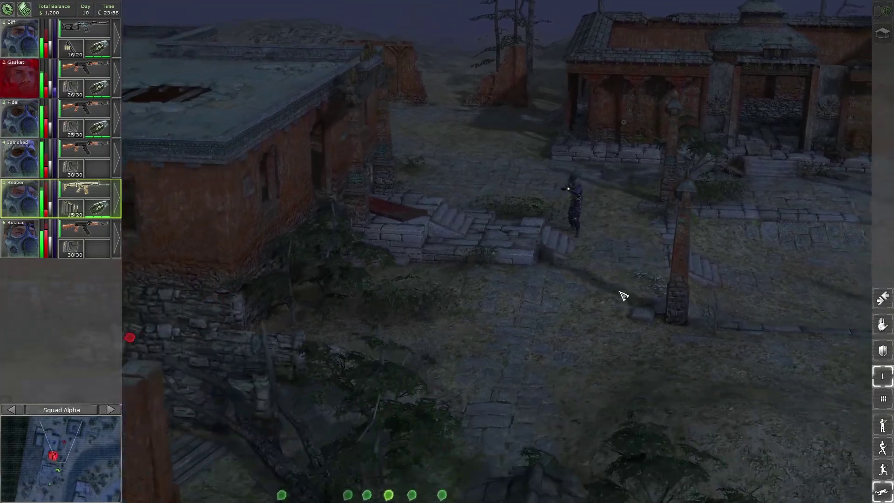
scroll("up", 3)
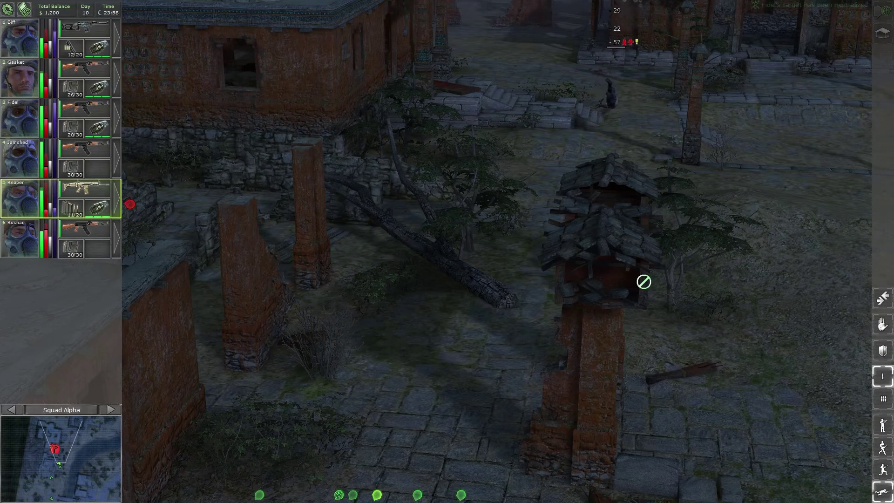
Pause and plot Gasket's route through the ruins toward the walled courtyard
key("Down")
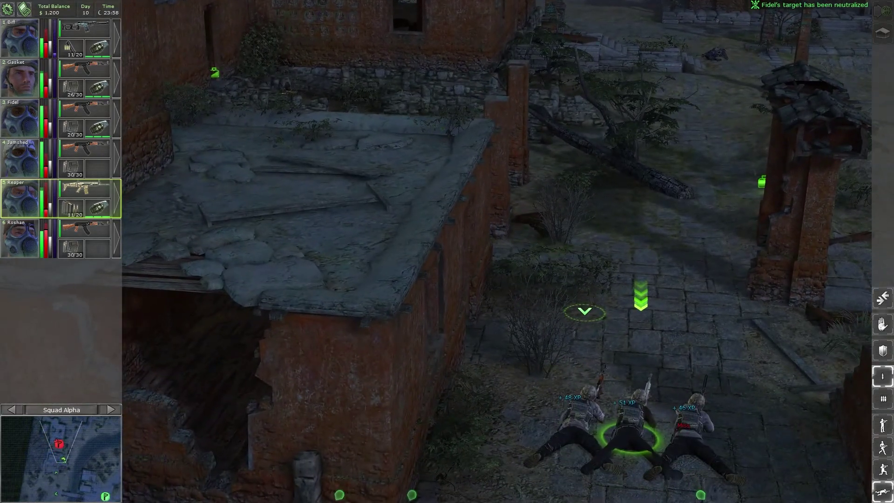
key("space")
left_click_drag(585, 311, 657, 329)
left_click(657, 329)
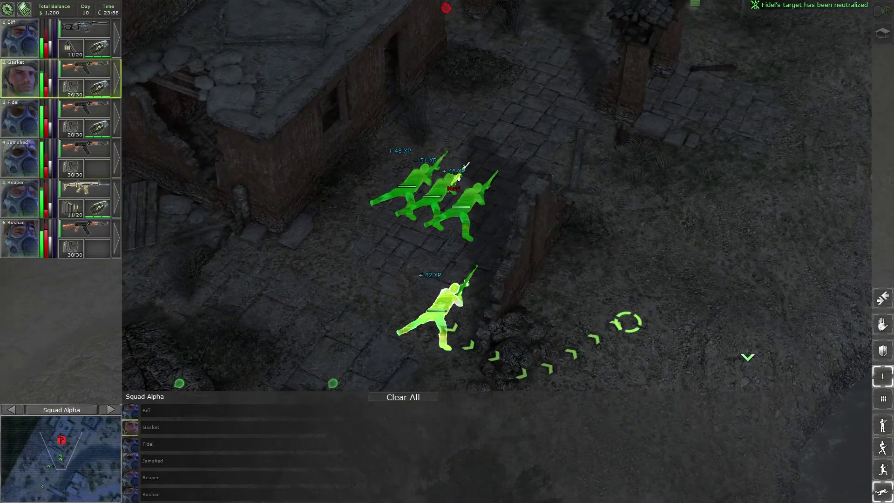
key("Up")
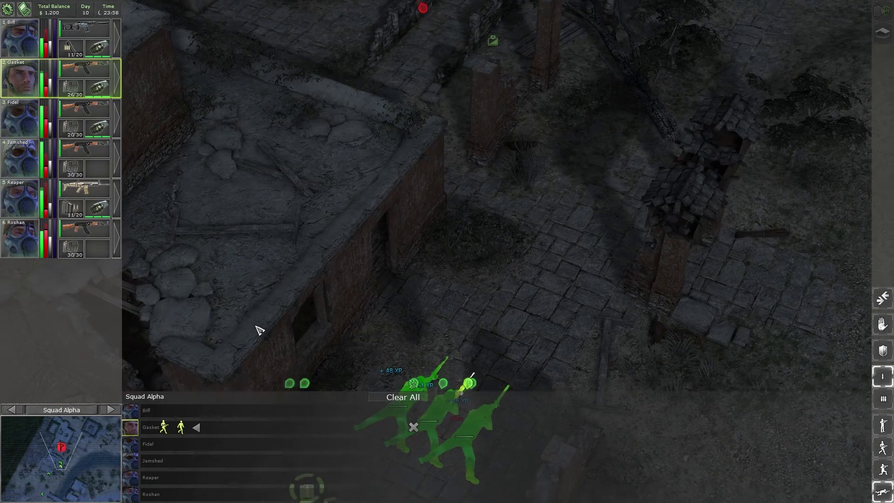
key("Down")
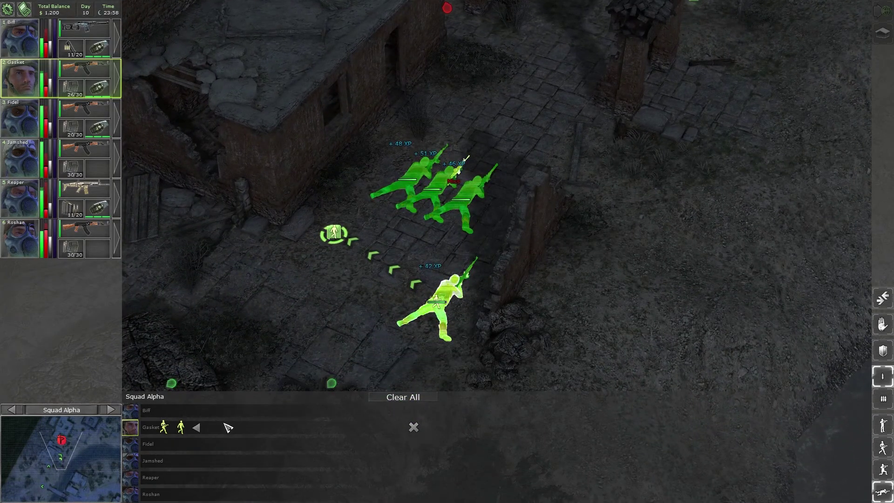
left_click_drag(447, 209, 458, 325)
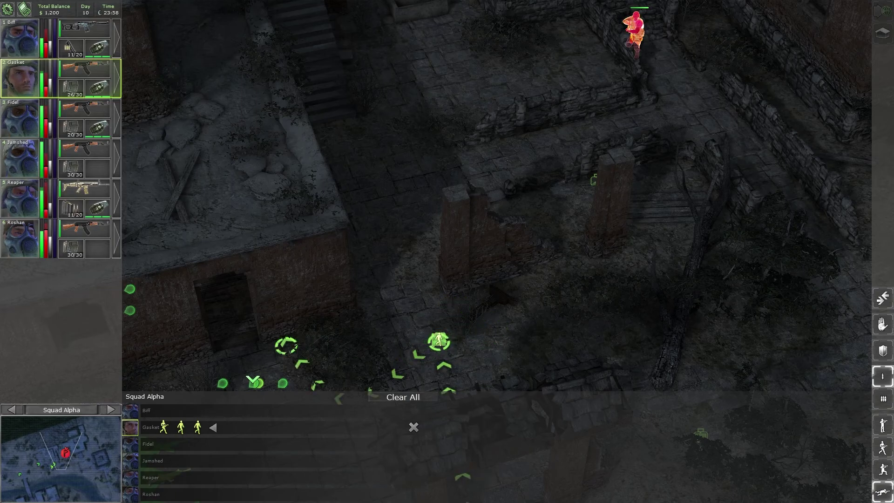
scroll("up", 3)
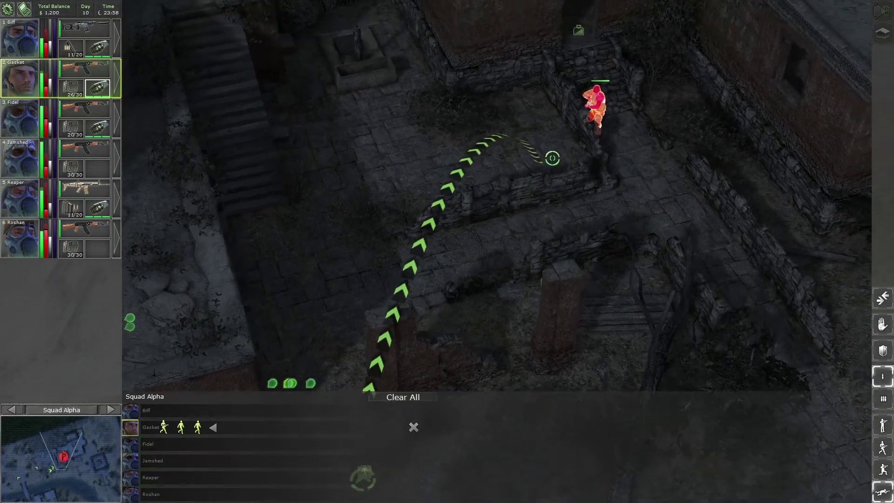
Queue a grenade at the courtyard enemy, set the final move point, and execute
left_click(552, 160)
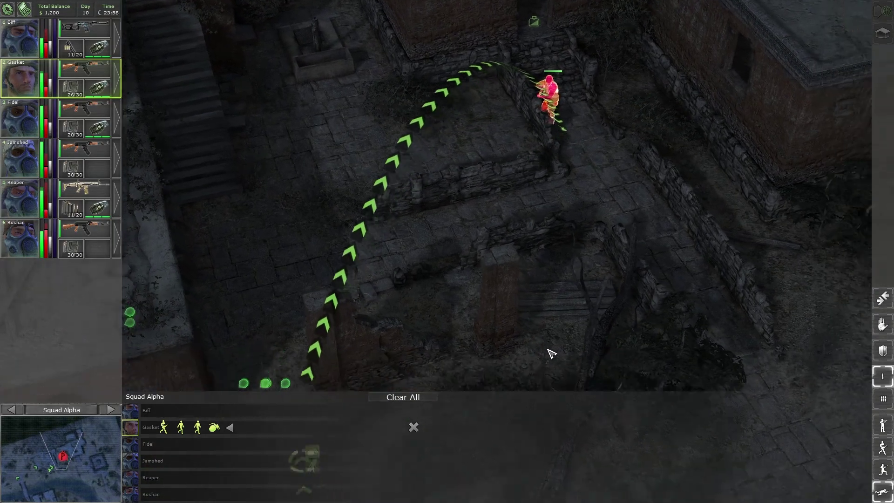
left_click(547, 351)
key("space")
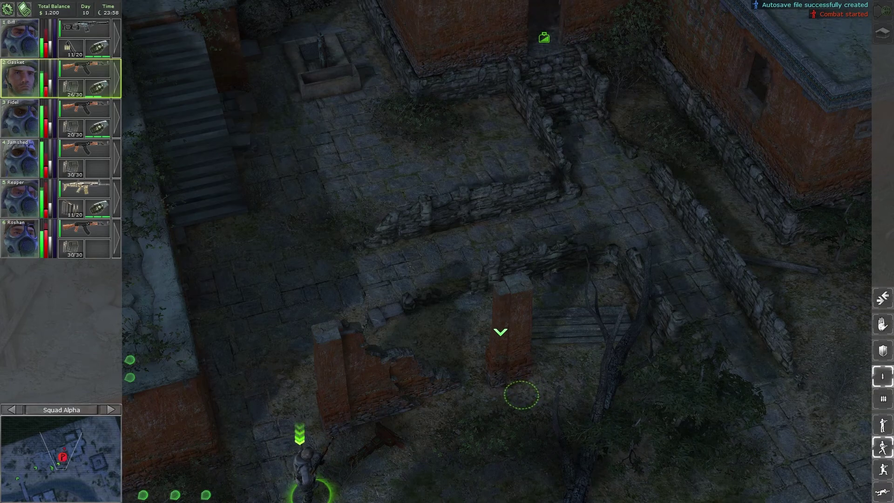
Equip Gasket with the 12-gauge shotgun and move him to the brick building's doorway
left_click(547, 287)
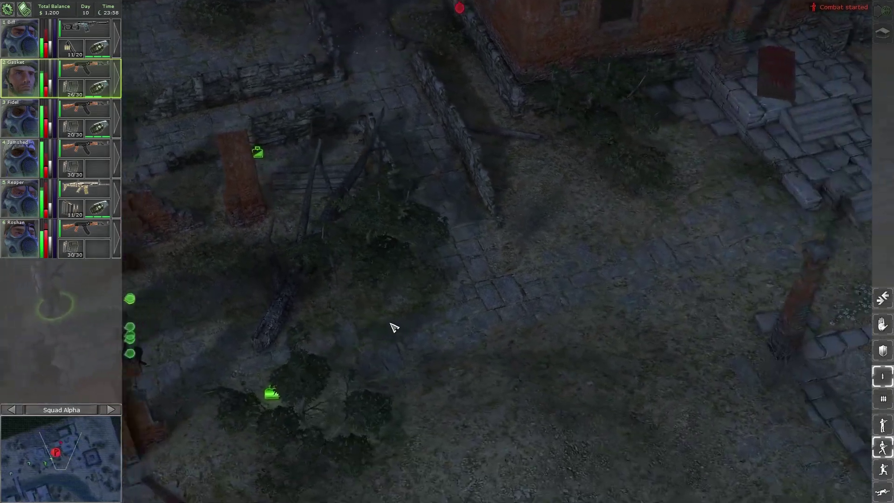
key("Up")
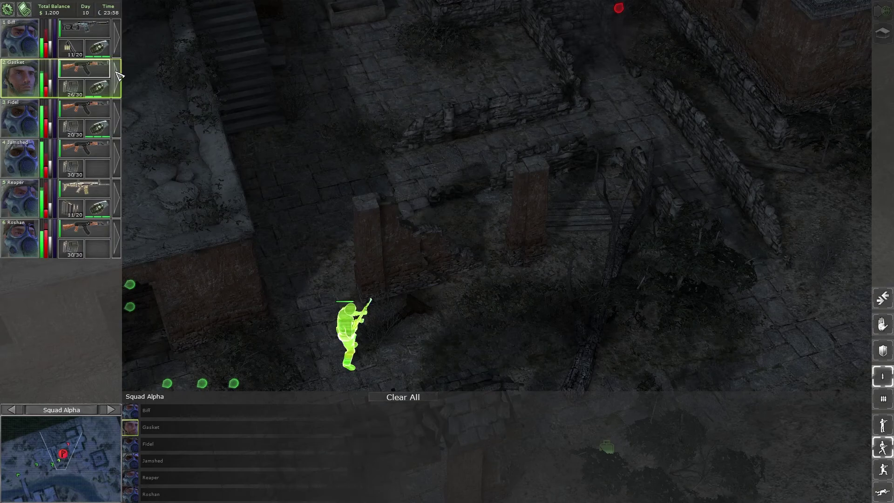
left_click(118, 73)
mouse_move(457, 295)
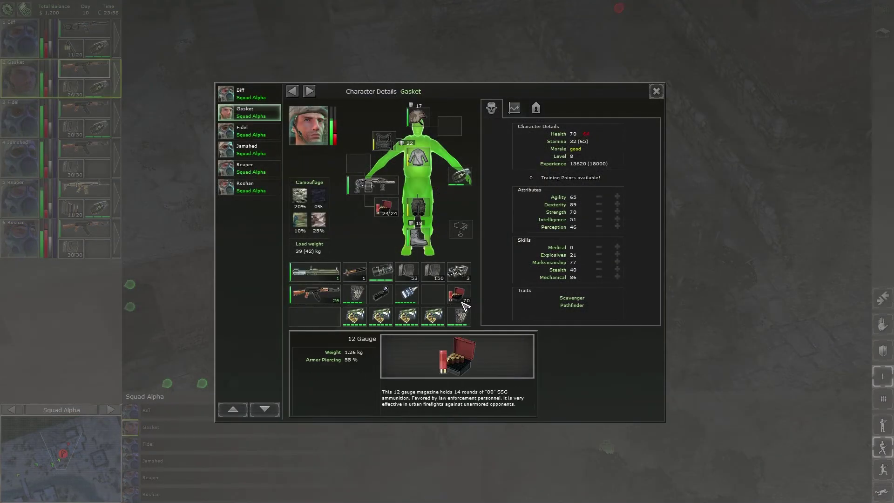
left_click(656, 91)
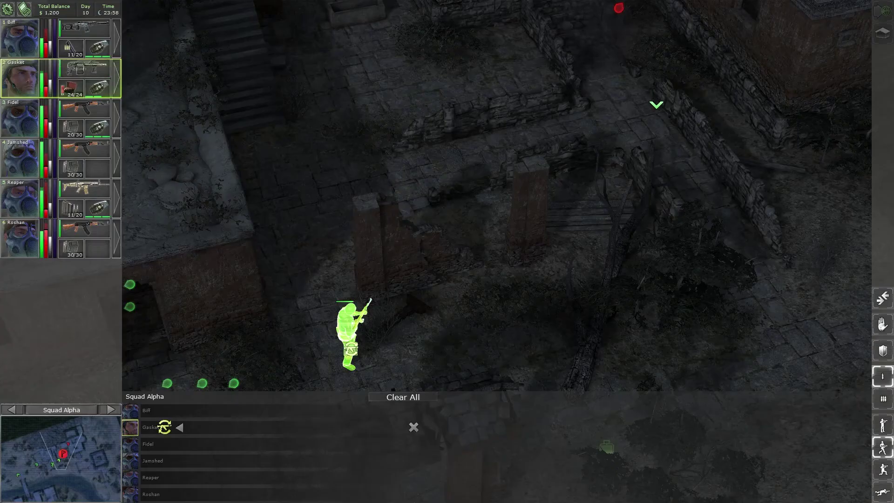
scroll("up", 3)
scroll("up", 3)
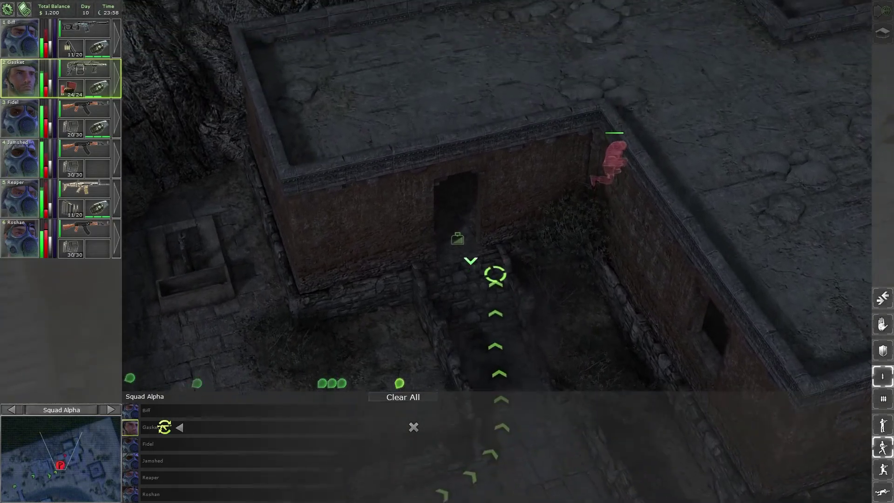
key("space")
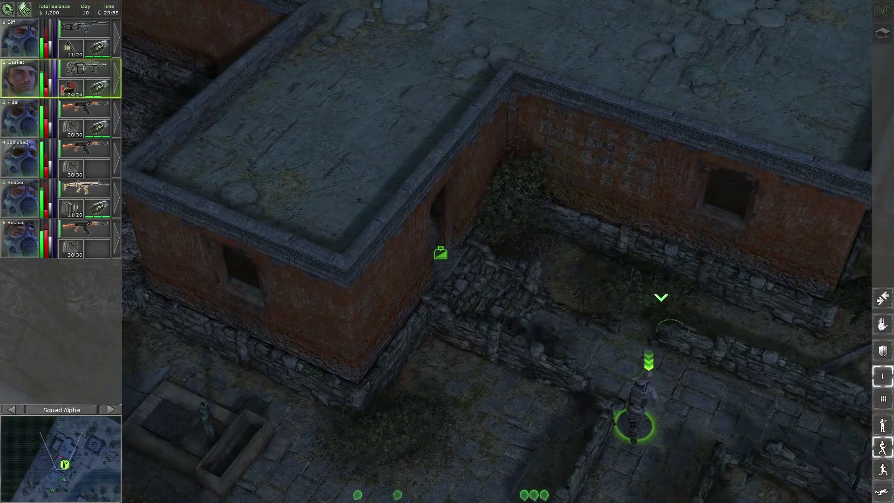
Move Gasket right beside the enemy and shoot it in the torso
left_click(413, 427)
left_click(461, 252)
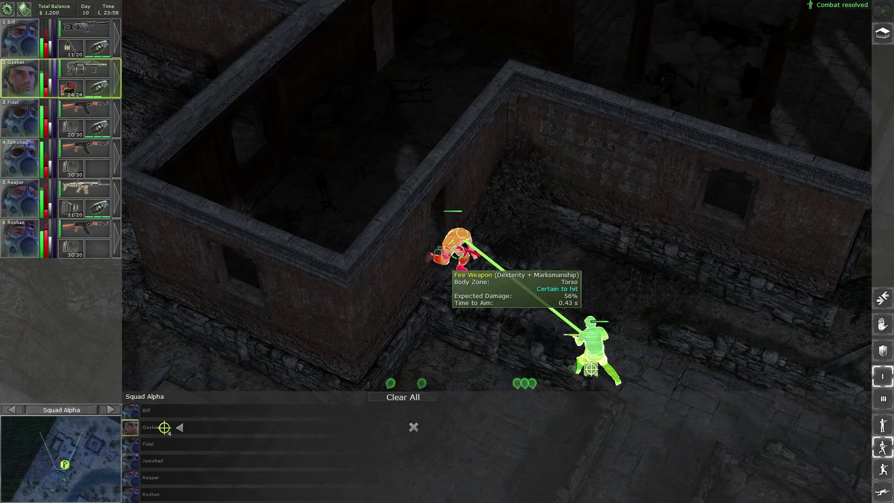
key("space")
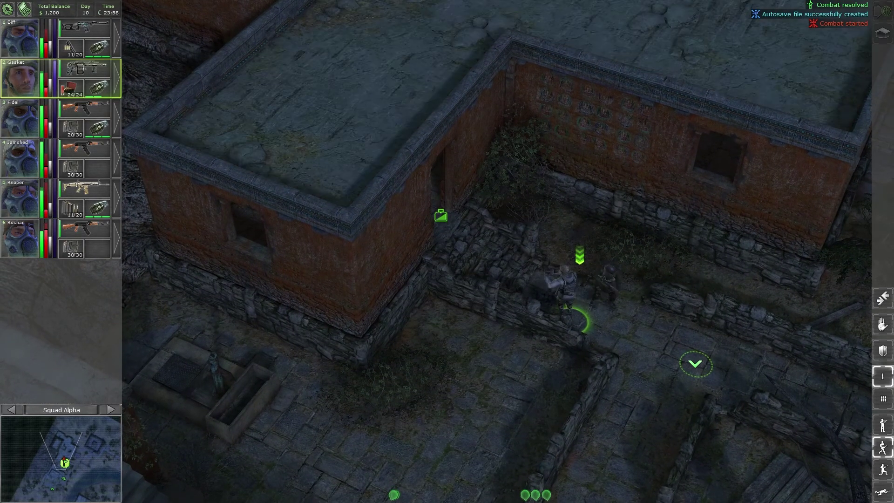
Shoot the new enemy in the torso, then loot coltan ore and cash from the crate
key("space")
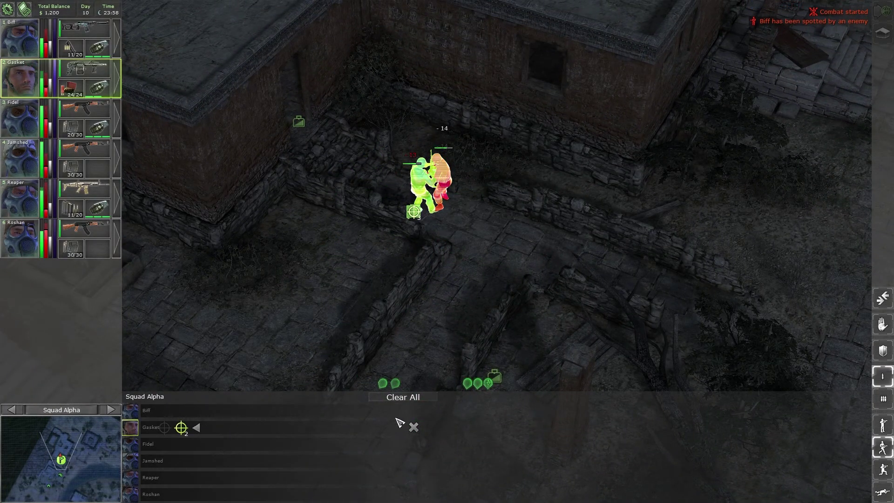
left_click(413, 427)
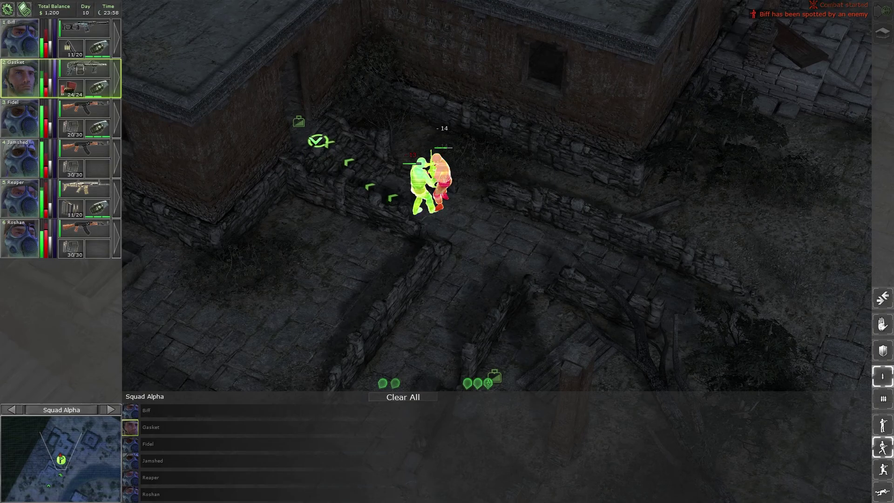
left_click(441, 174)
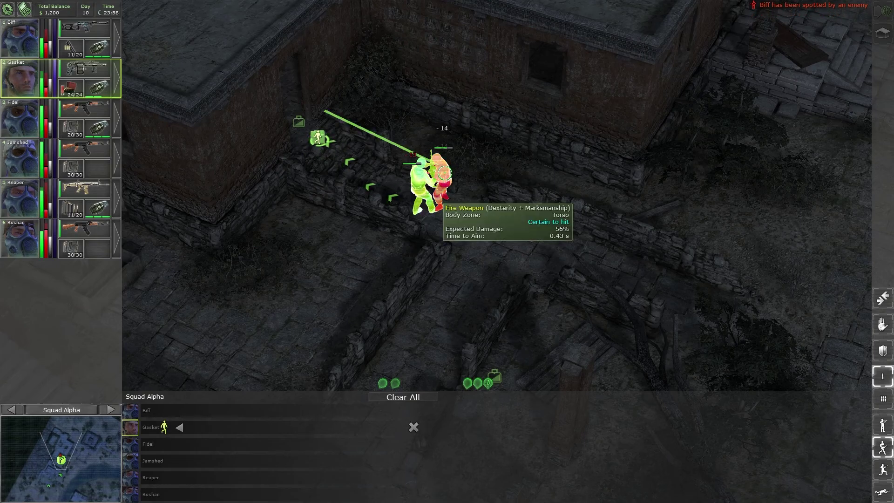
key("space")
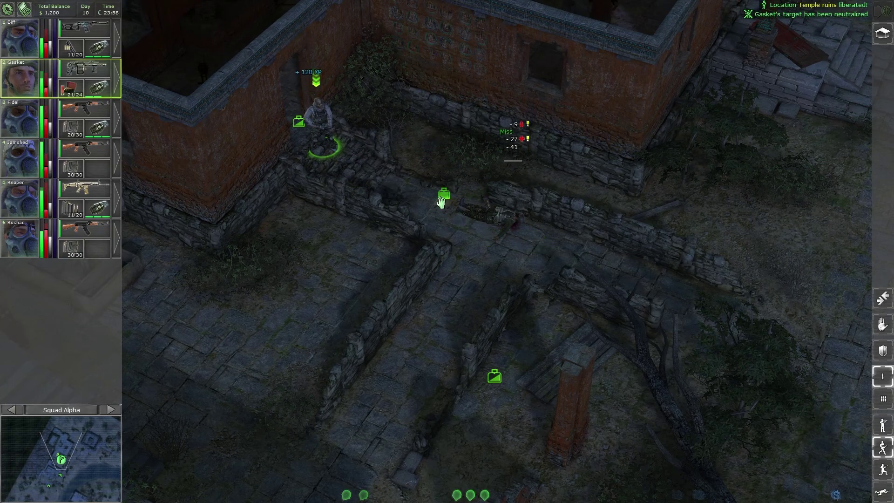
left_click(443, 202)
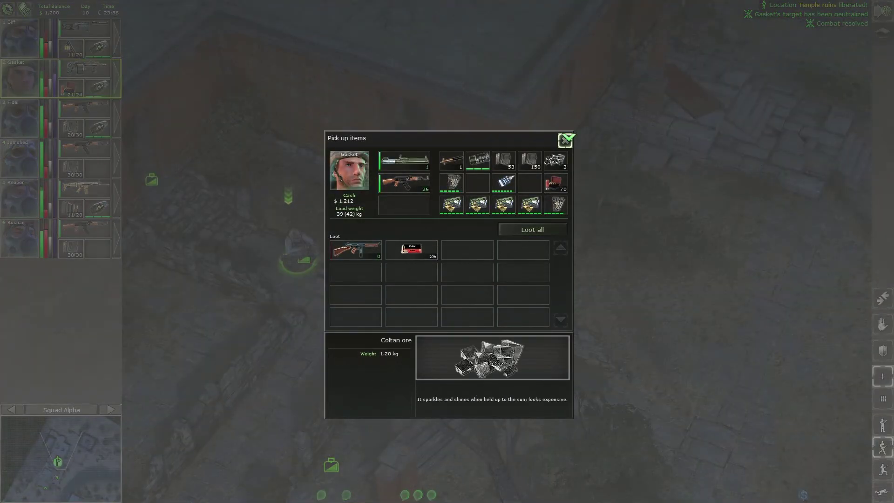
left_click(564, 139)
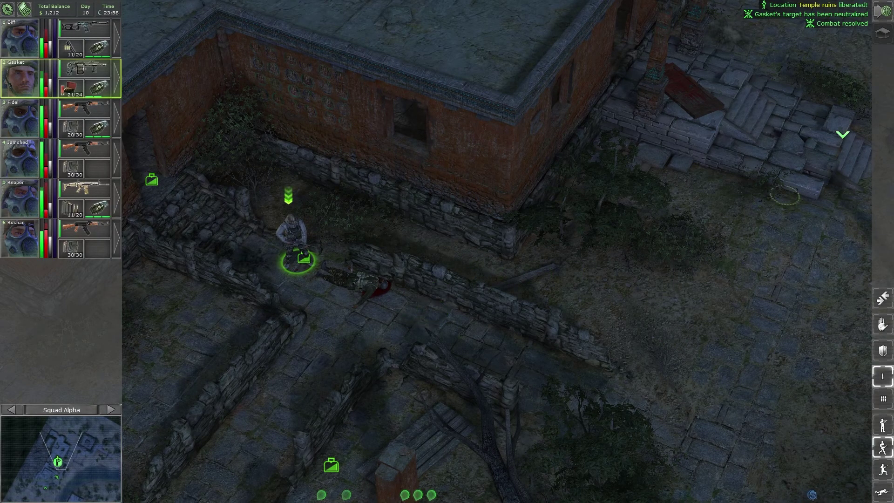
On the strategic map, send Squad Alpha to Khadwan and speed up time during travel
left_click(883, 11)
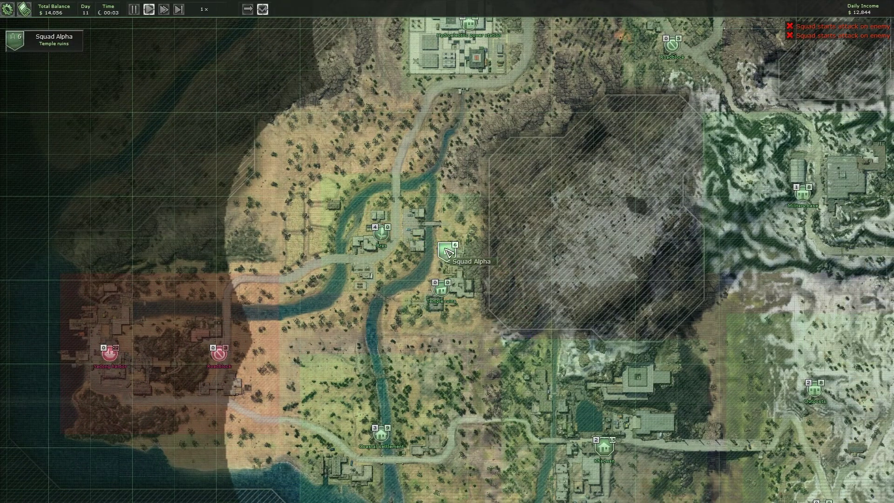
left_click(447, 248)
left_click(587, 283)
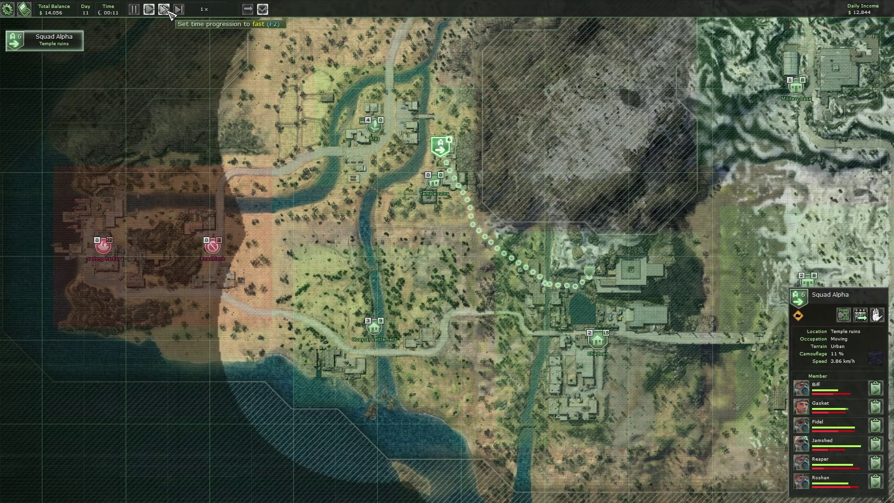
left_click(179, 9)
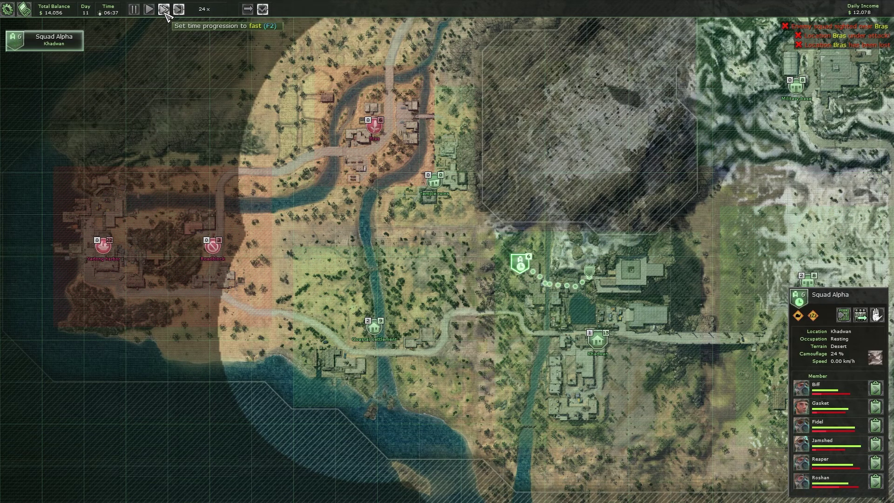
left_click(166, 9)
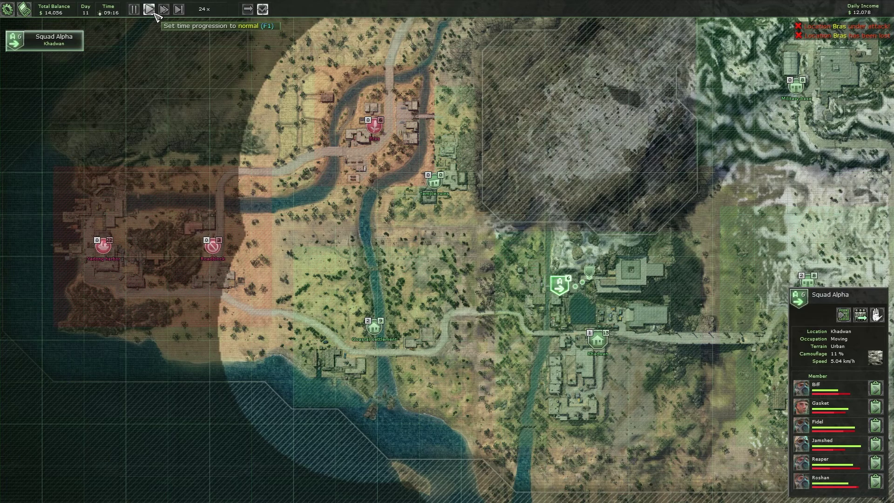
left_click(151, 9)
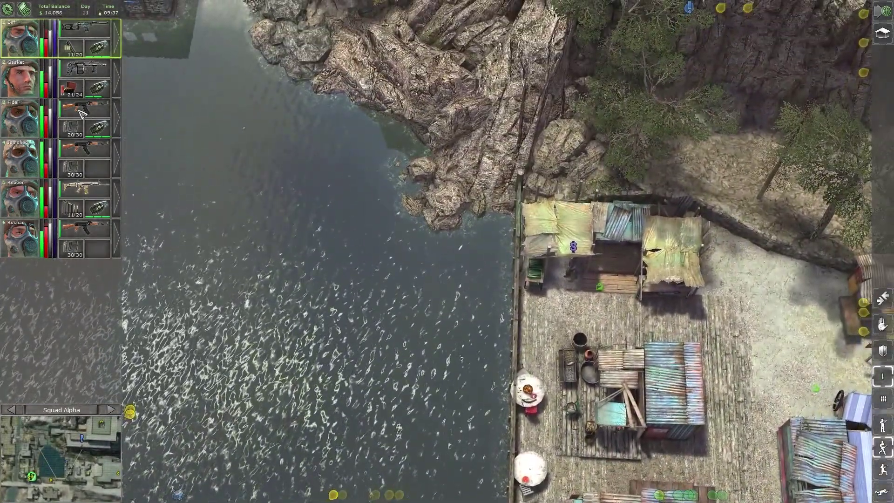
Cycle through the squad portraits, select Biff, and centre the view on him
left_click(32, 91)
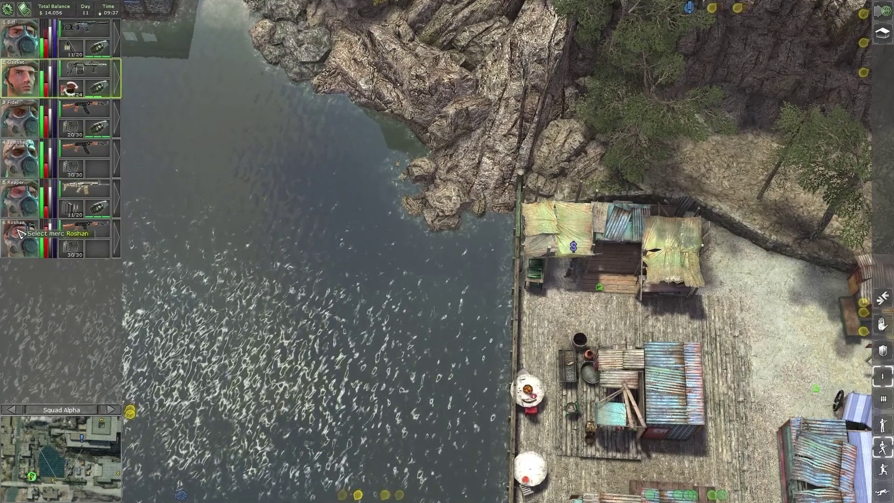
left_click(23, 208)
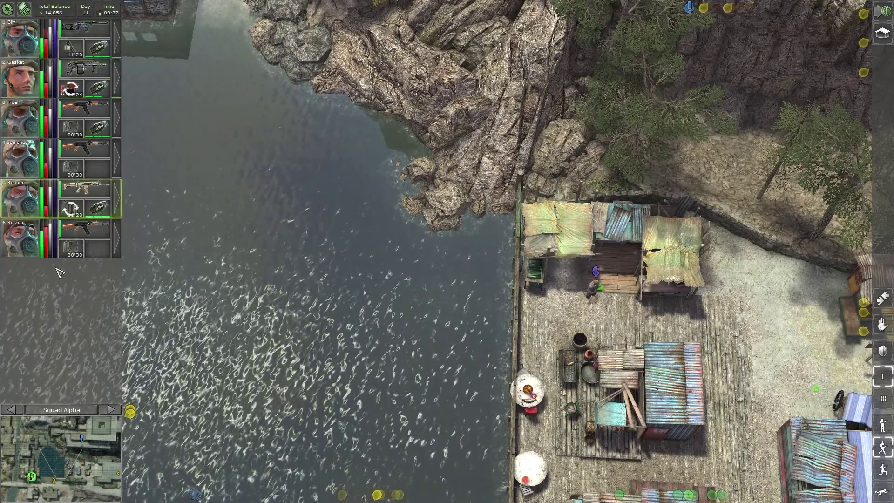
left_click(28, 43)
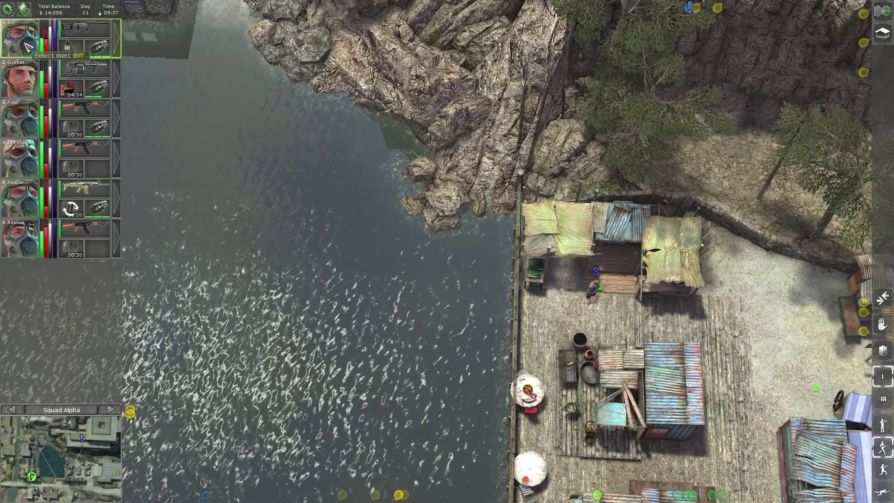
double_click(29, 45)
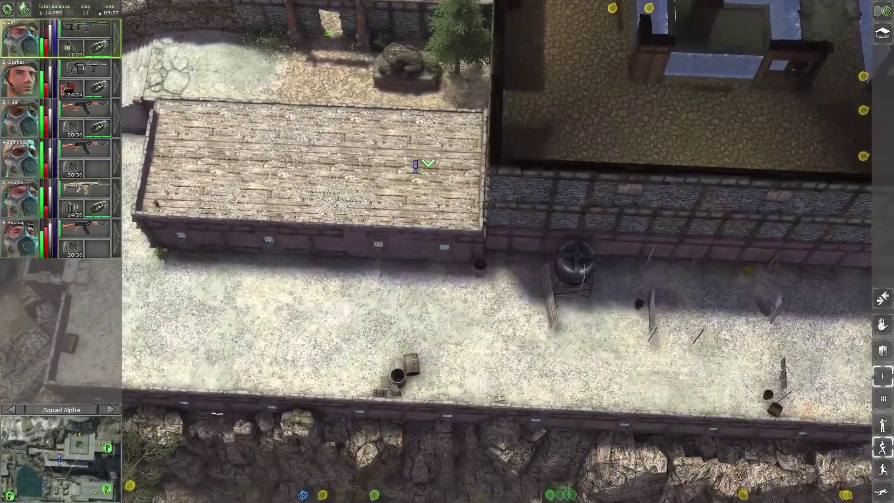
Pan and rotate the camera from the docks to the temple courtyard and stairs
key("Down")
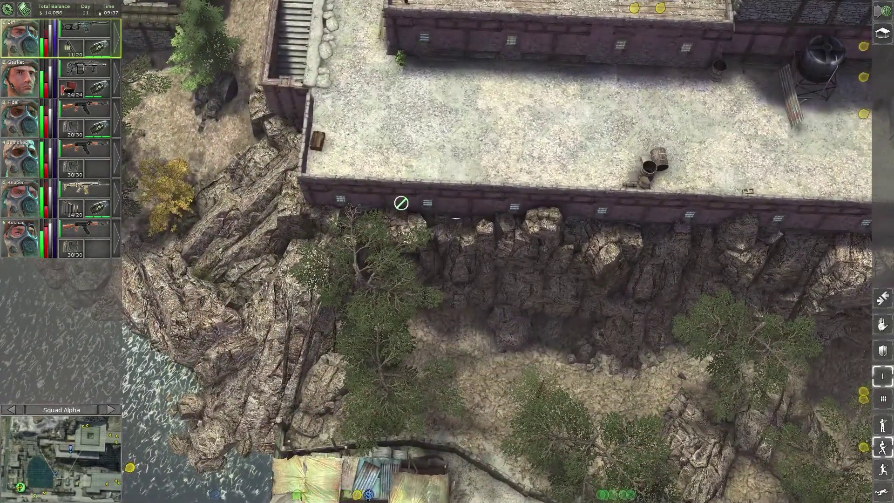
key("Return")
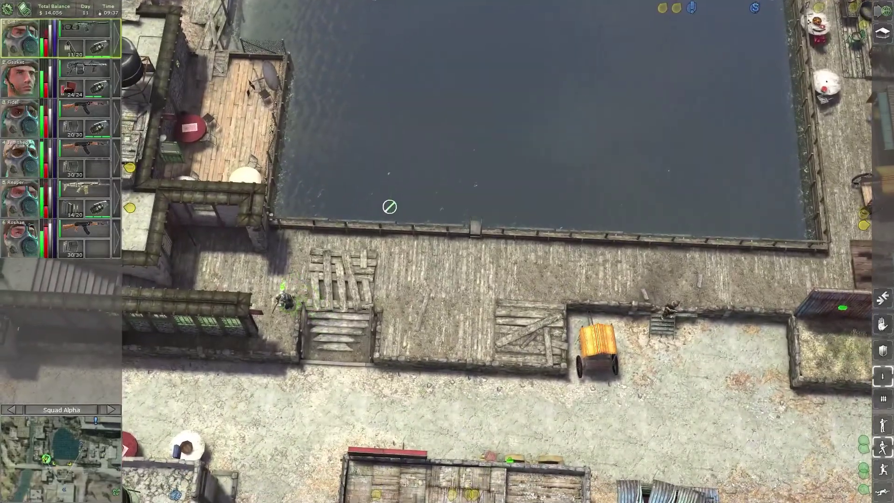
key("Up")
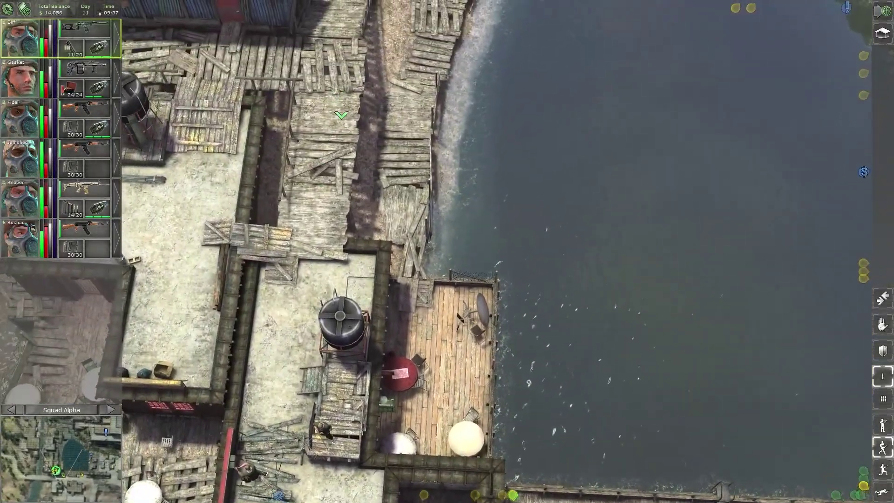
key("Up")
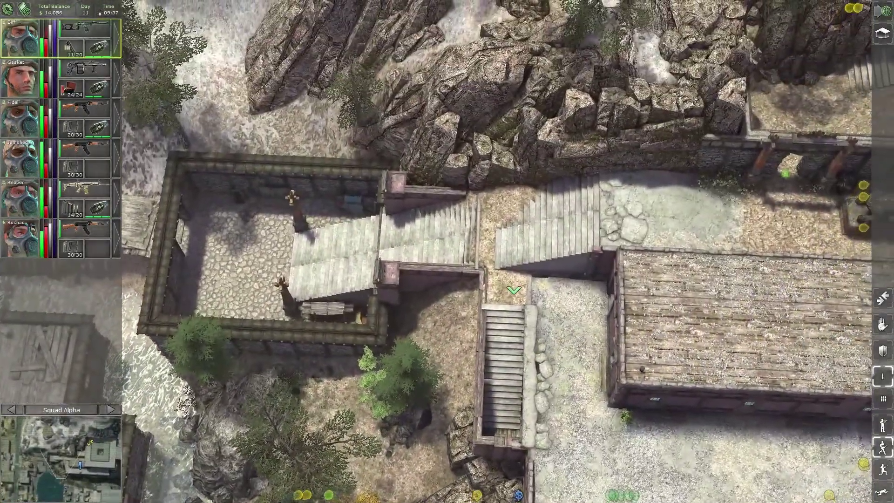
key("Delete")
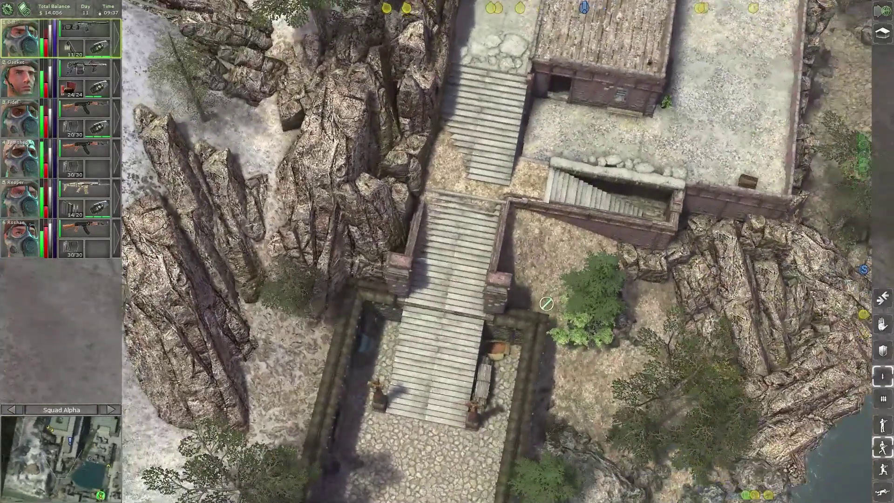
scroll("up", 3)
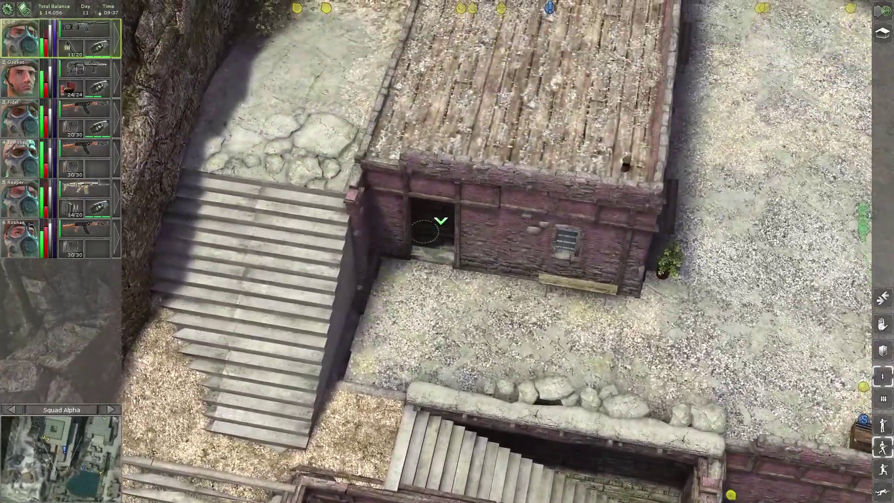
key("Delete")
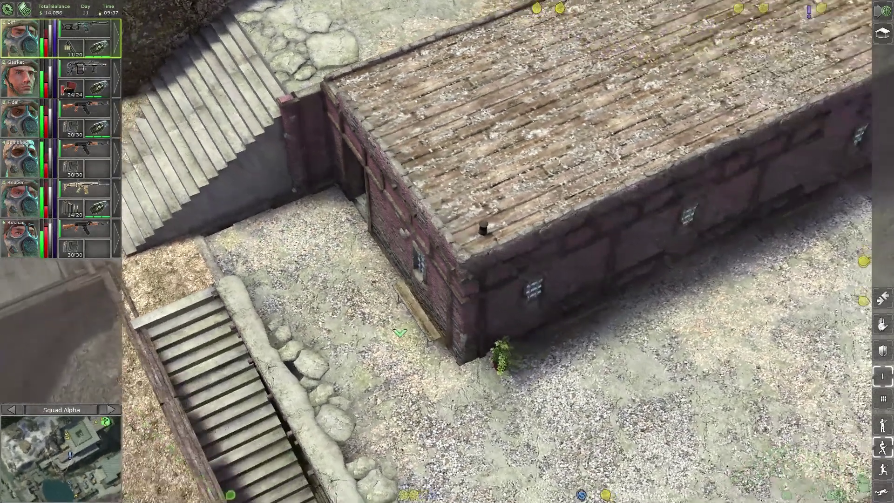
scroll("down", 3)
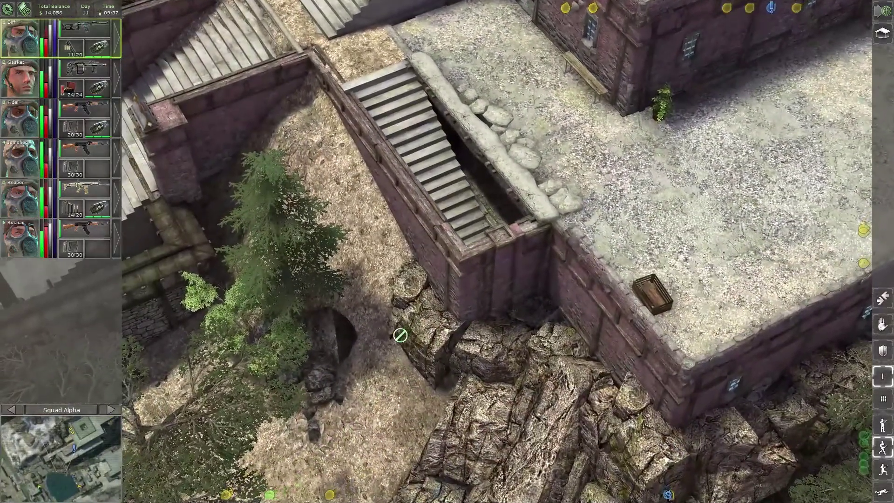
key("Up")
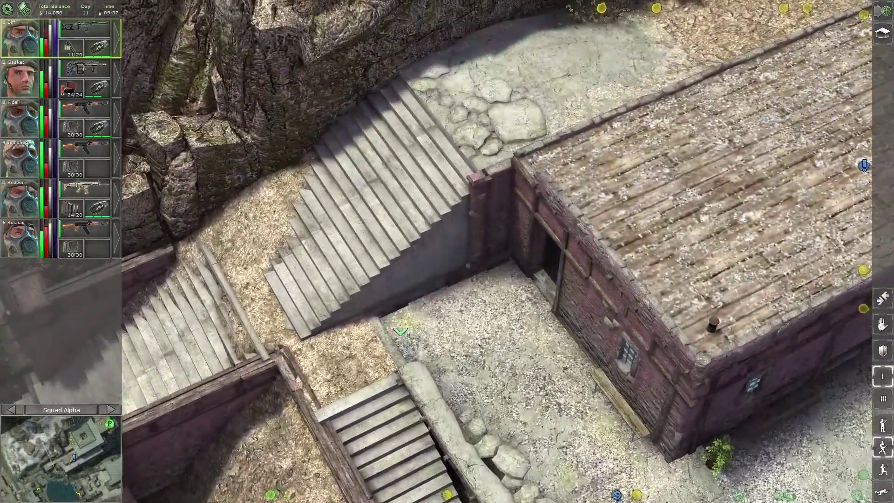
key("Left")
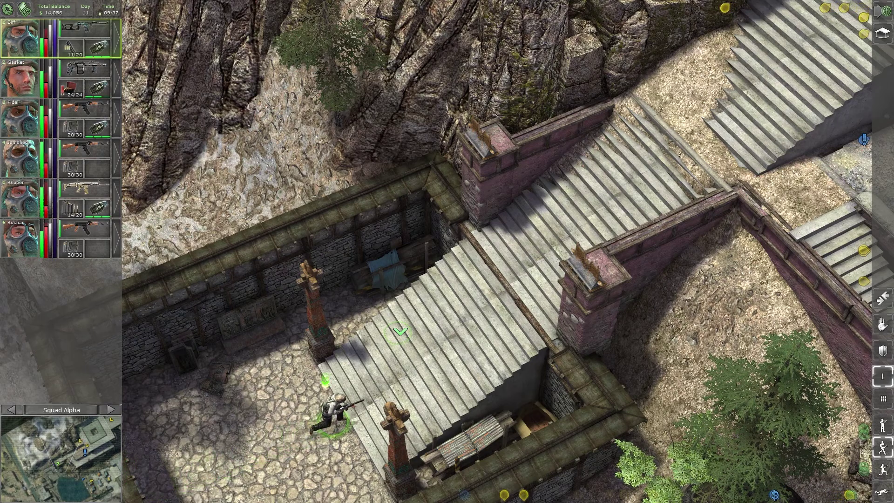
Follow Biff up the stairs and along the terrace into Jaya's building
key("Right")
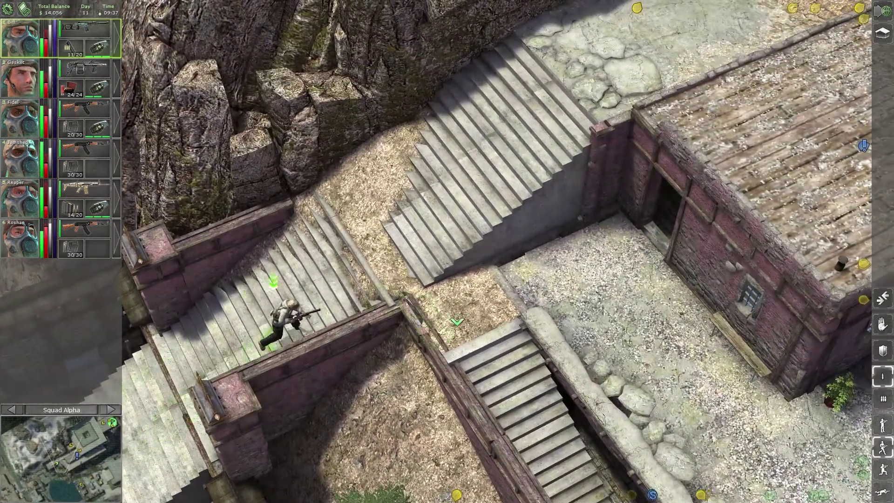
key("Up")
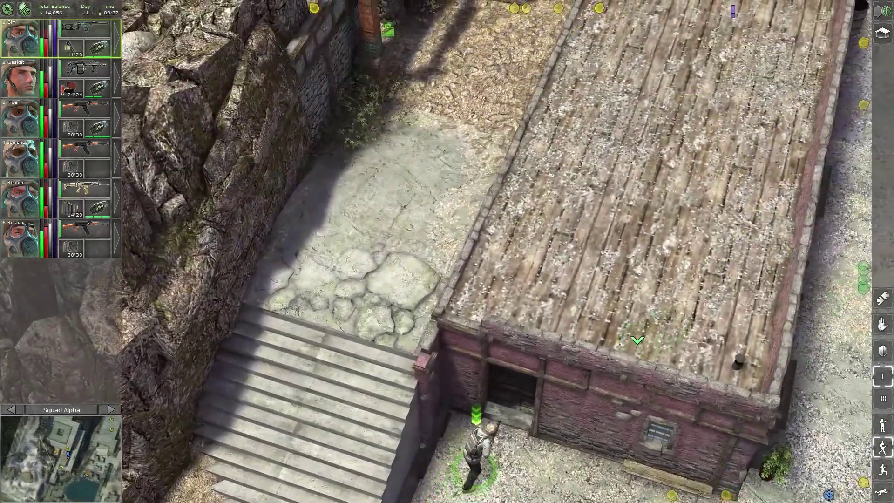
key("Up")
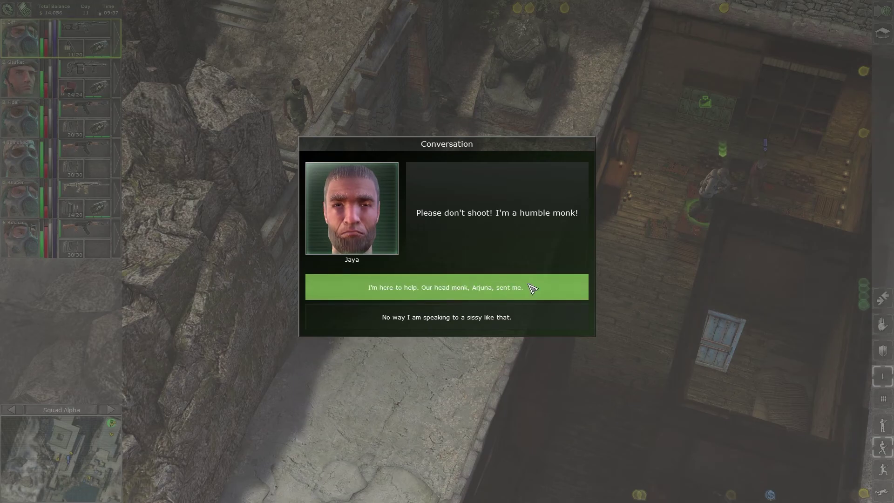
Win Jaya's trust: Arjuna sent them, they're the good mercenaries, and they'll recover the relics
left_click(533, 287)
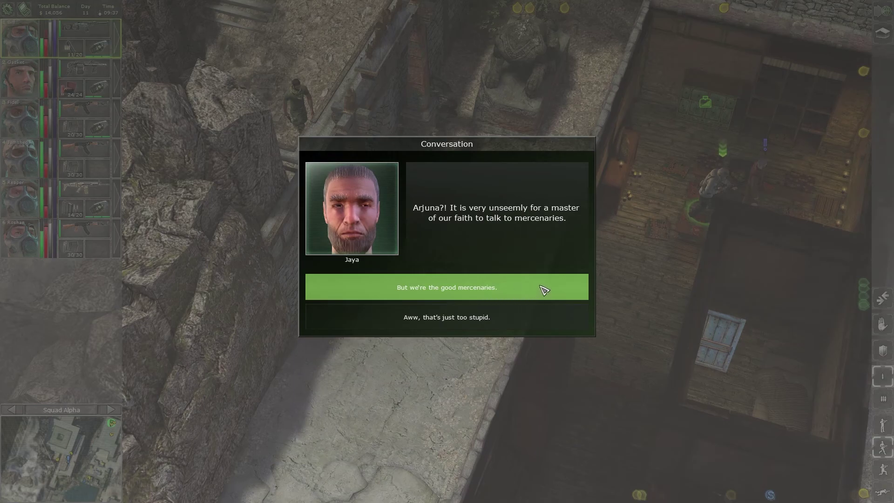
left_click(545, 290)
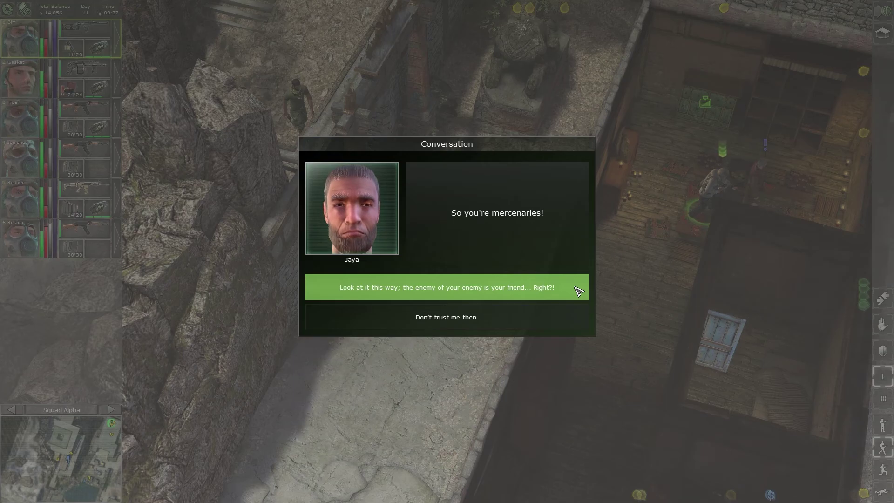
left_click(579, 290)
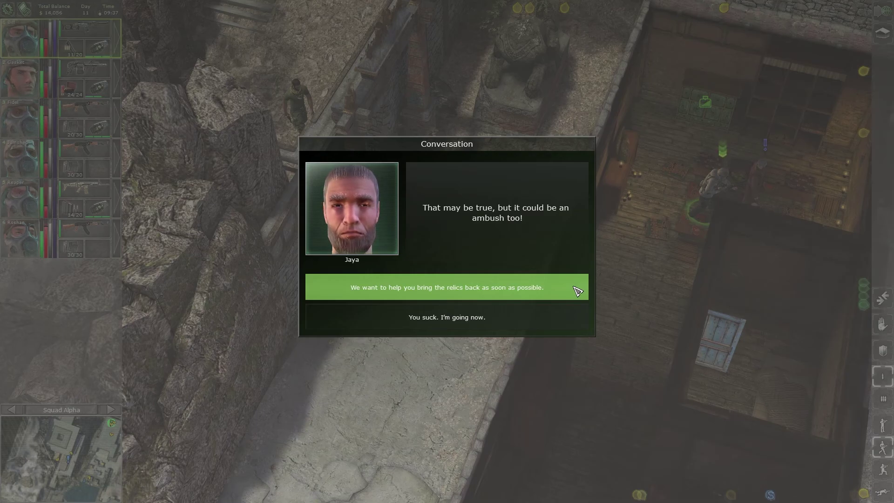
left_click(578, 290)
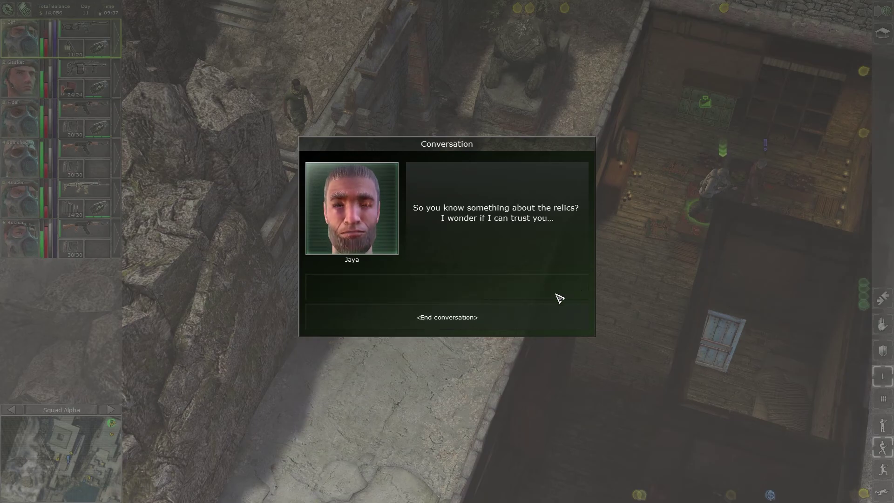
left_click(538, 317)
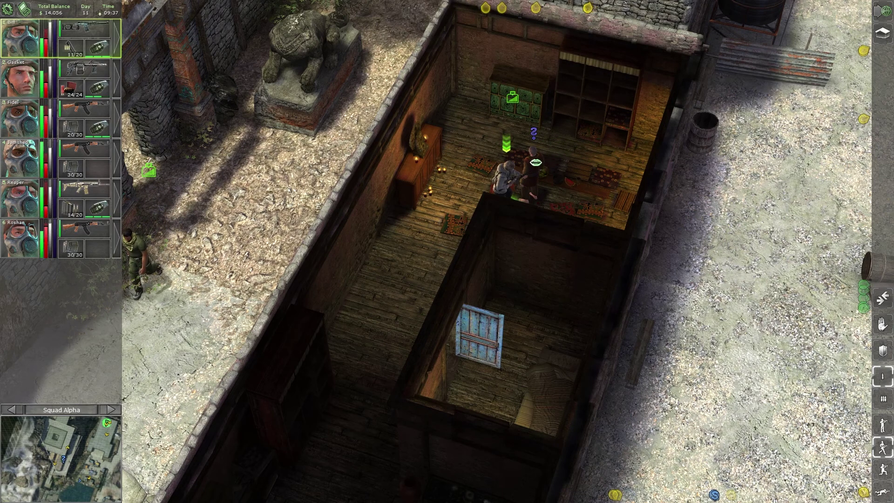
Speak with Jaya again, thank him, and receive the holy firestone amulet for Biff
left_click(593, 150)
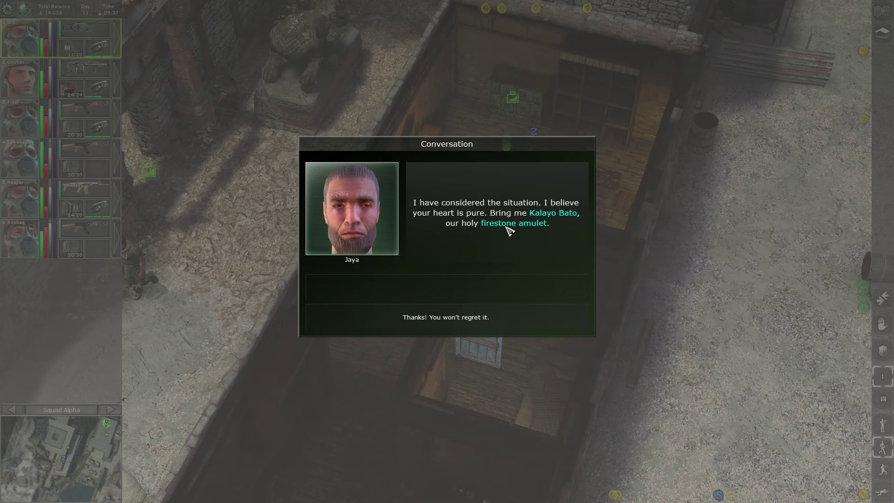
left_click(481, 321)
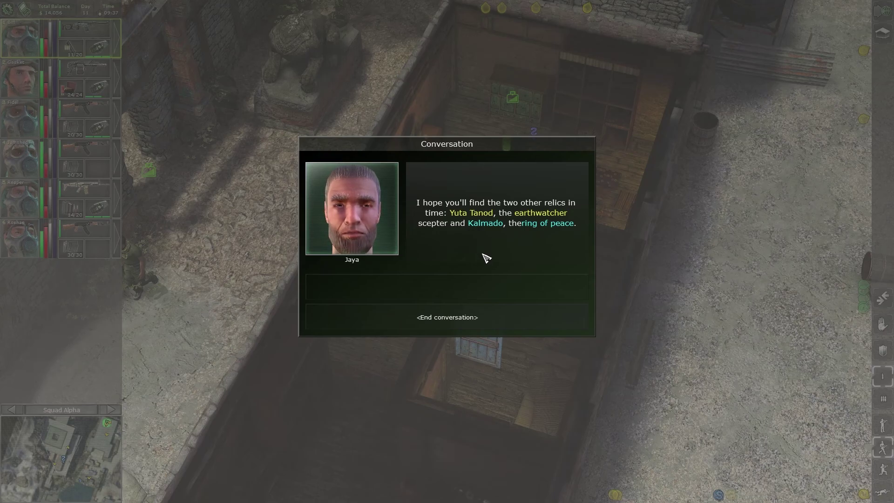
left_click(483, 317)
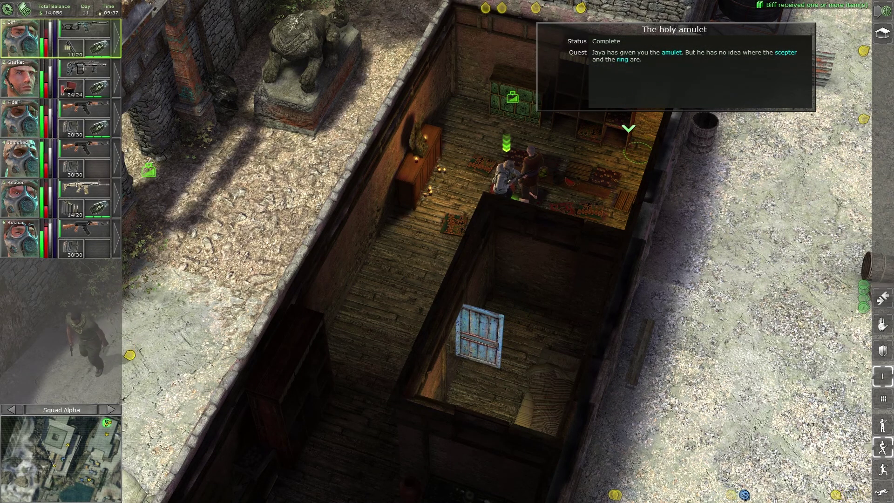
Place the firestone amulet beside Biff's ruby ring and golden scepter in his inventory
key("i")
mouse_move(433, 318)
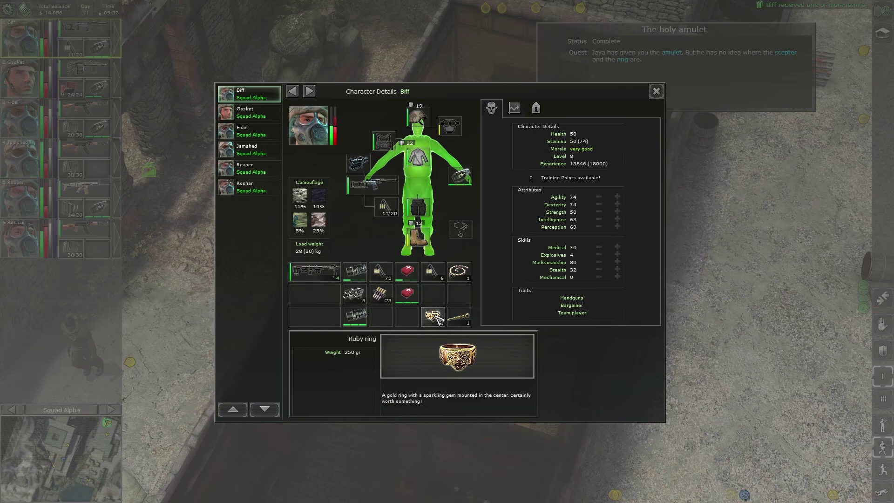
left_click_drag(459, 271, 409, 318)
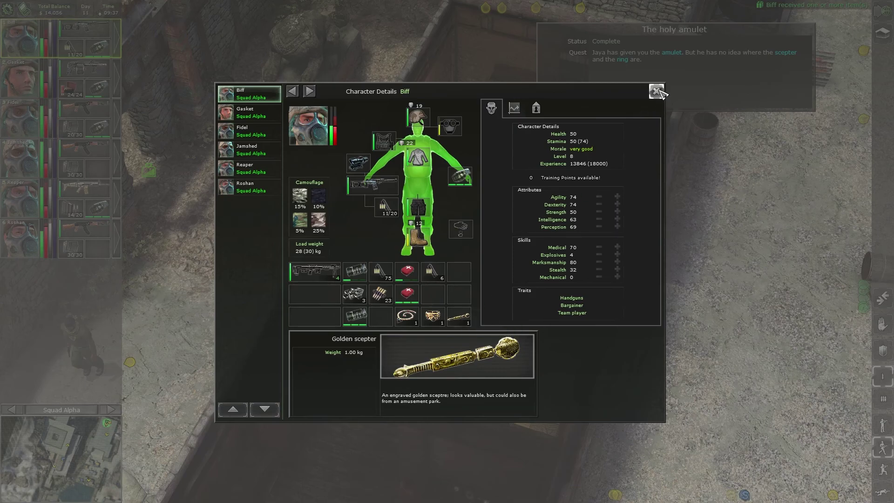
left_click(658, 91)
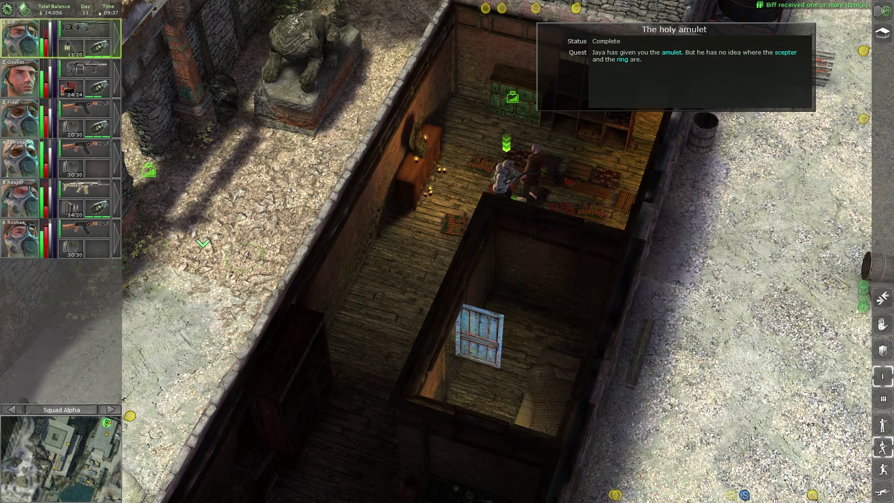
scroll("up", 3)
Read The guardian of the volcano in the laptop's Quest Notes, confirming all three artifacts found
key("l")
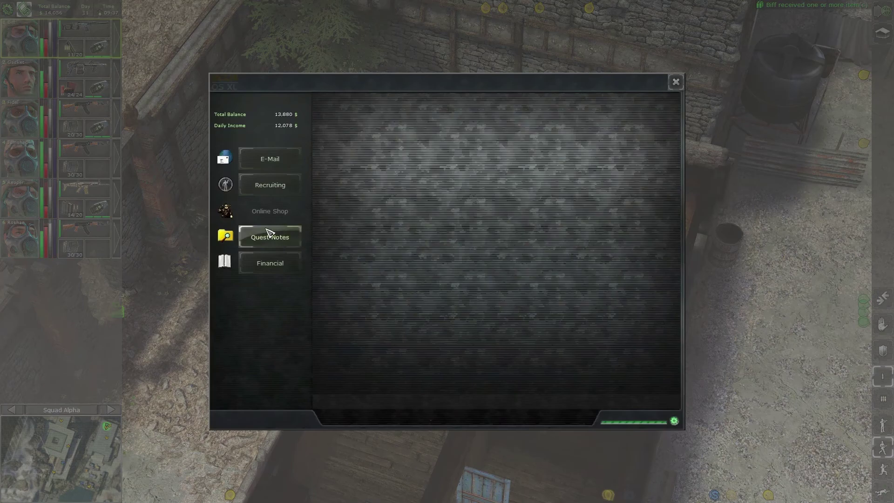
left_click(262, 235)
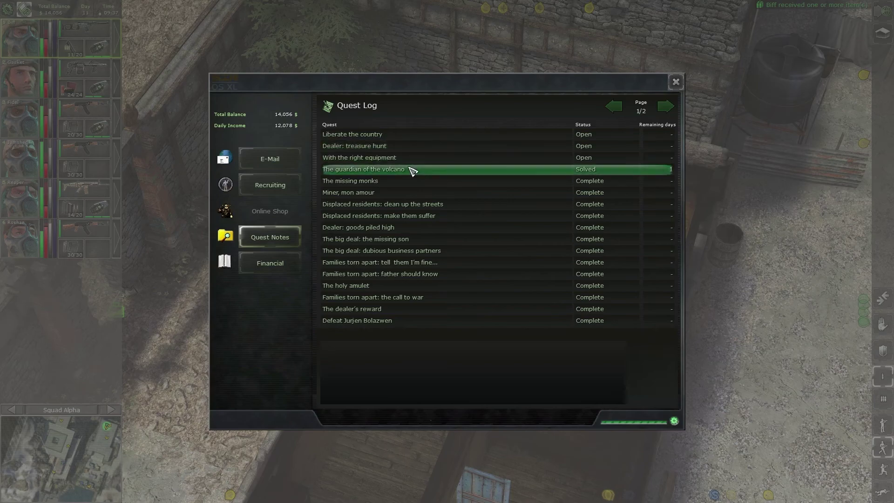
left_click(409, 168)
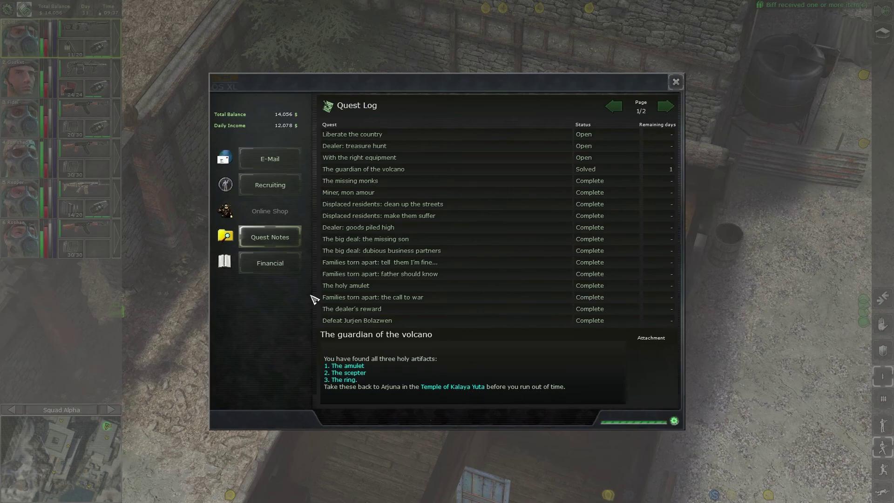
left_click(677, 85)
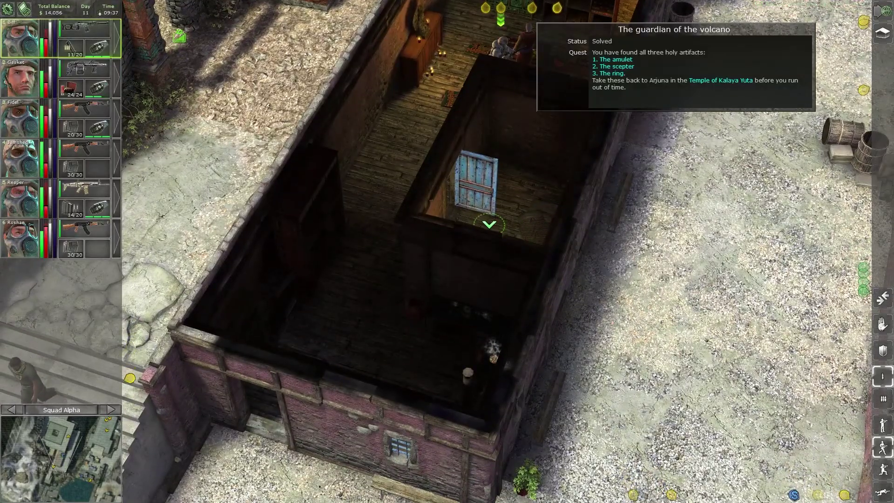
scroll("down", 3)
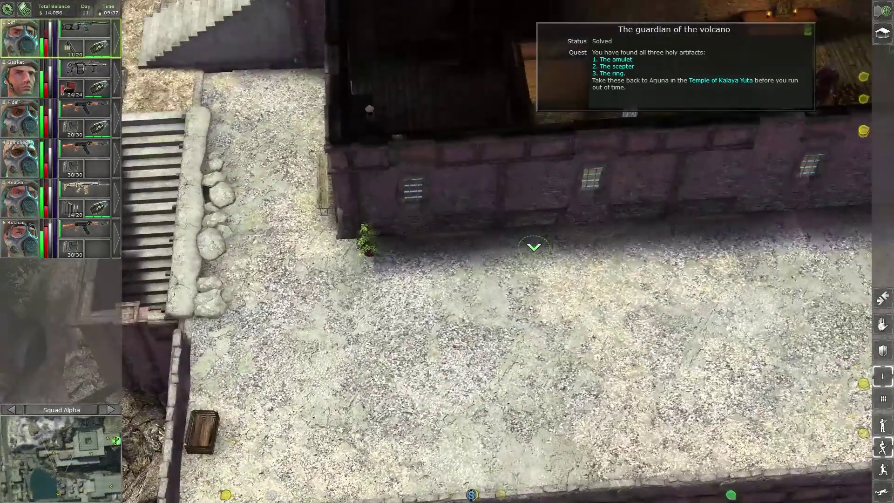
scroll("down", 3)
scroll("up", 3)
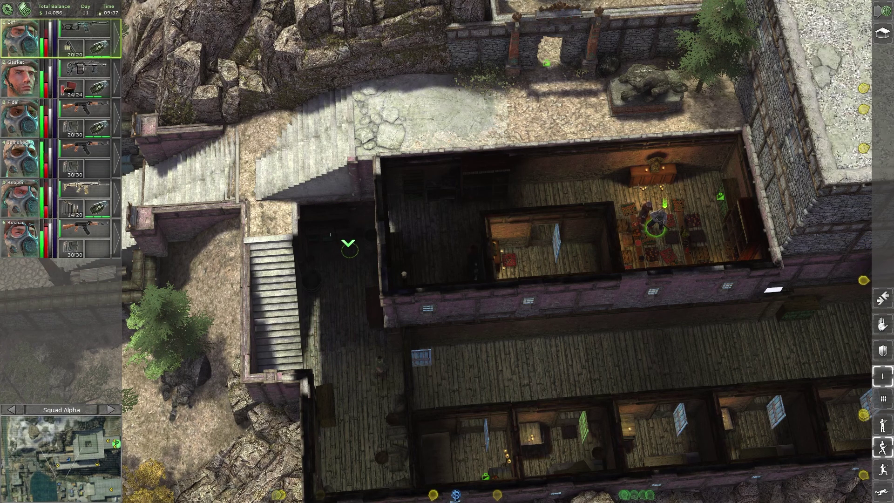
Move the firestone amulet, ruby ring and golden scepter from Biff's inventory to Jamshed's
key("i")
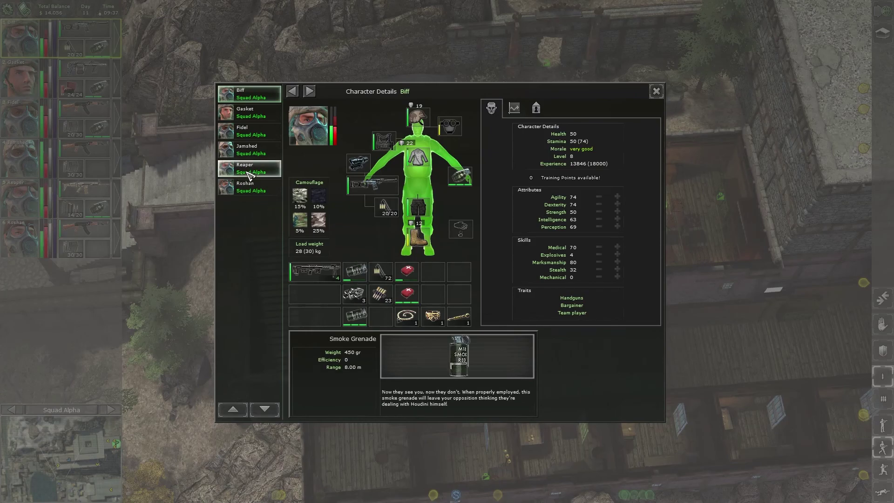
left_click(407, 318)
left_click(435, 317)
left_click(460, 318)
left_click(249, 150)
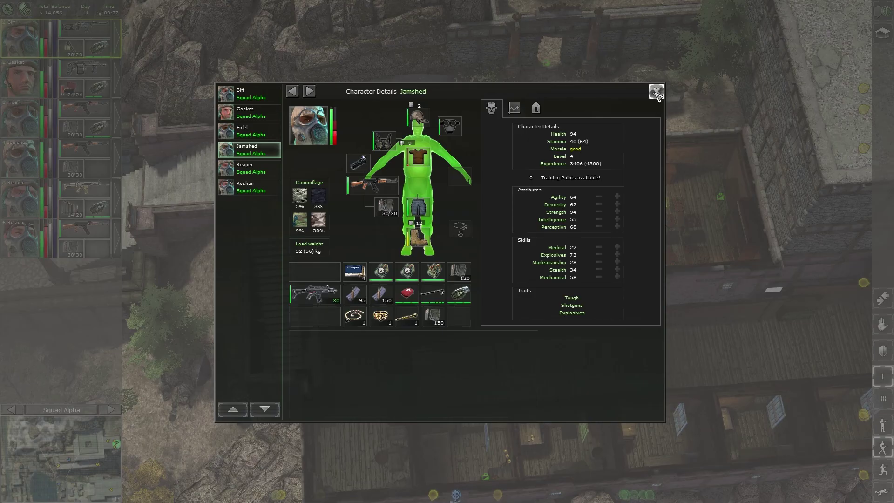
left_click(657, 92)
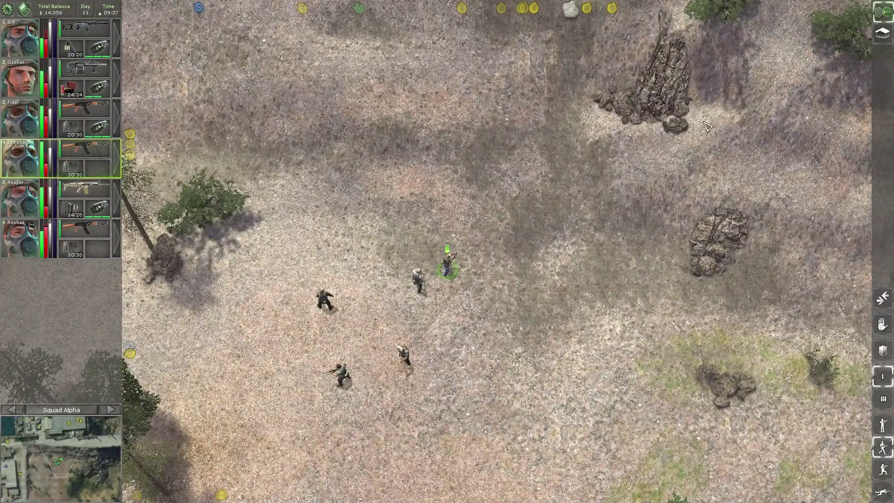
Form Squad Bravo from Jamshed and Roshan, and order Squad Alpha east of Khadwan
key("m")
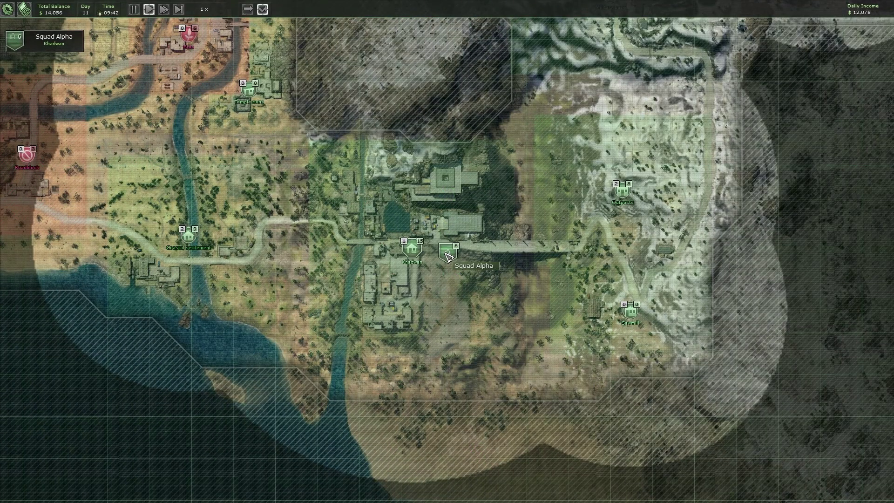
left_click(447, 253)
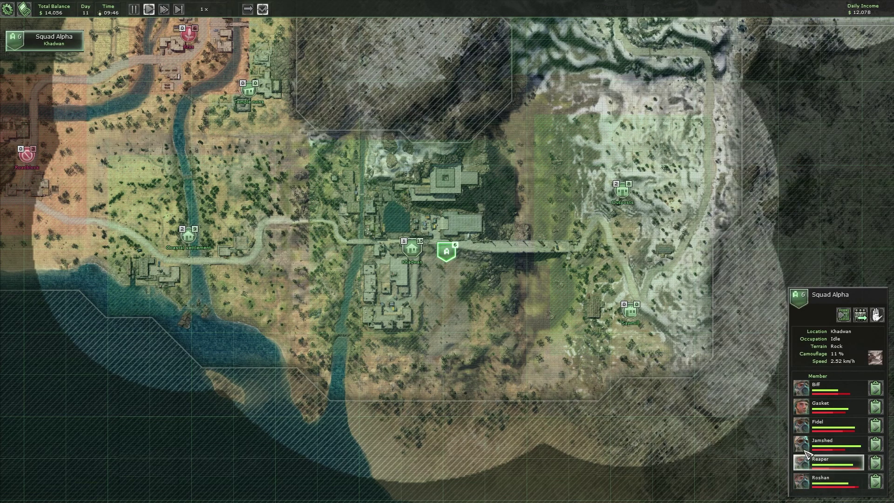
left_click(824, 445)
left_click(825, 481)
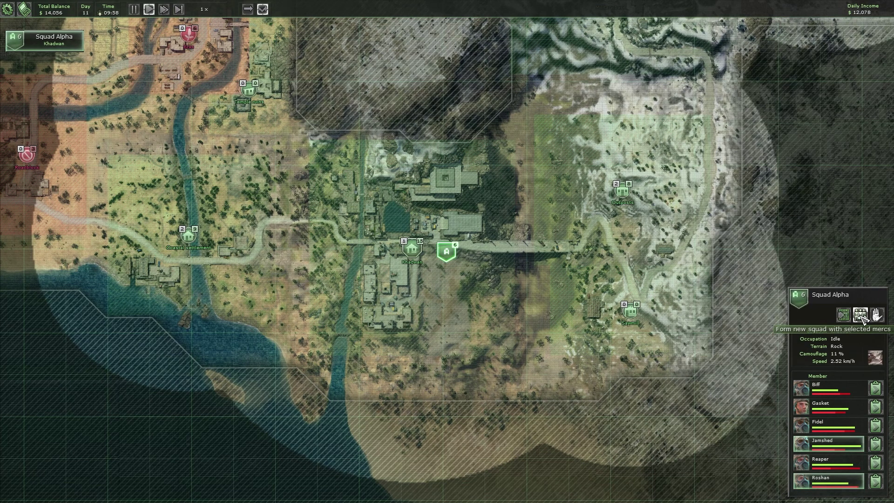
left_click(861, 315)
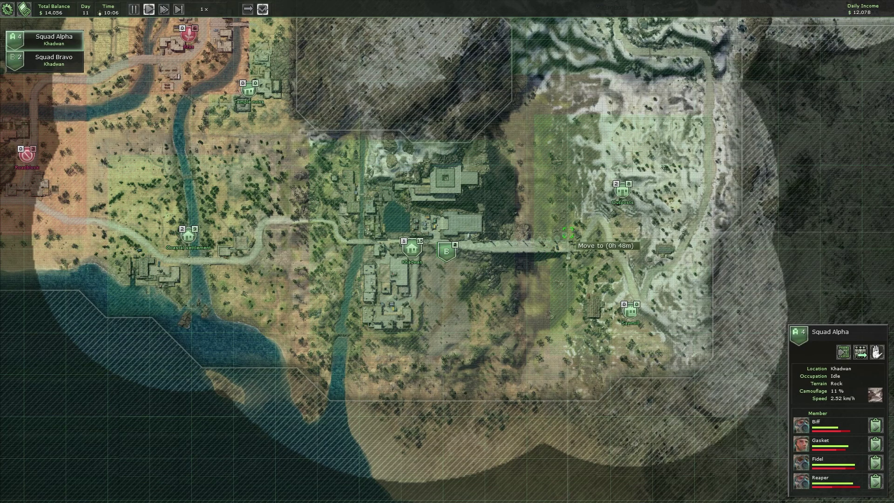
left_click(499, 250)
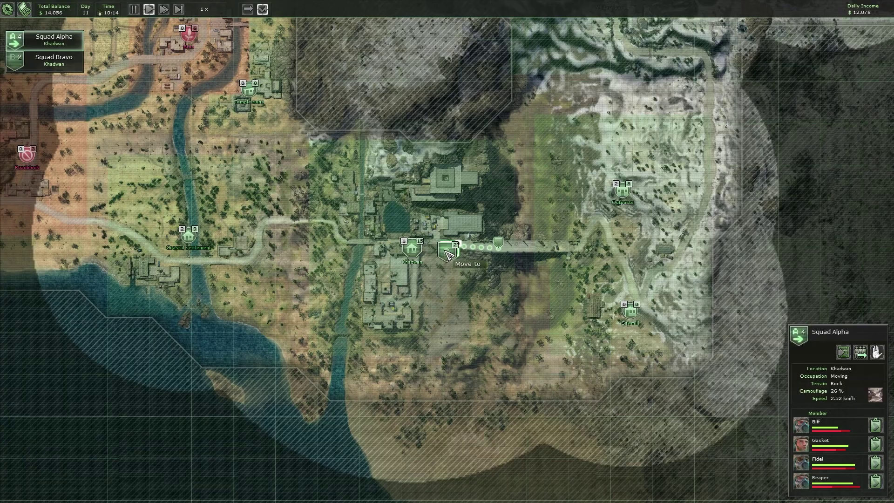
left_click(450, 250)
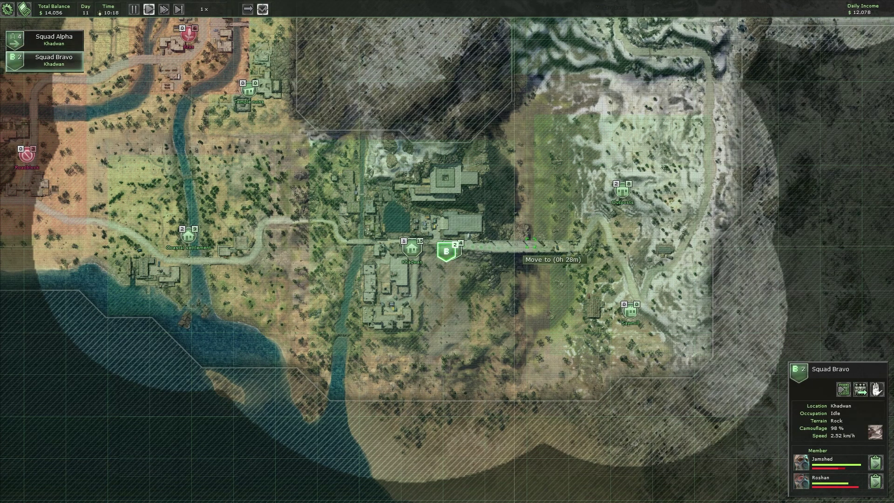
Send Squad Bravo toward the northern temple and route Squad Alpha to a point west of Khadwan
key("Up")
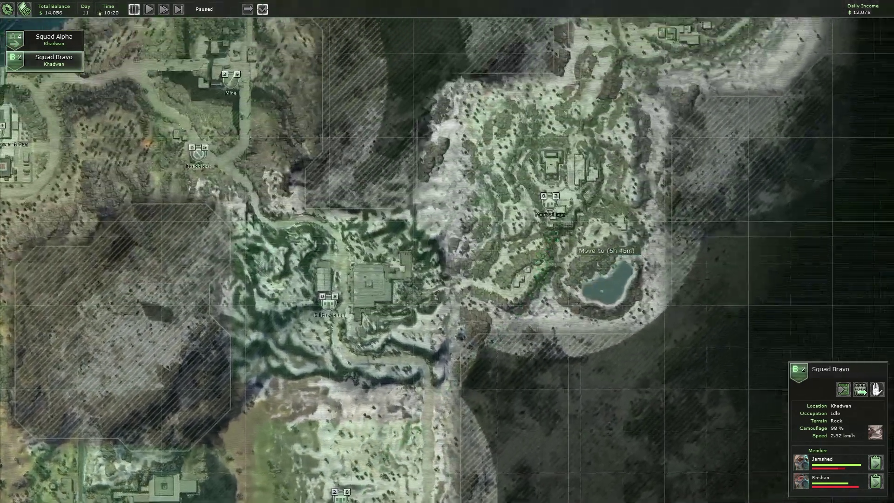
scroll("down", 3)
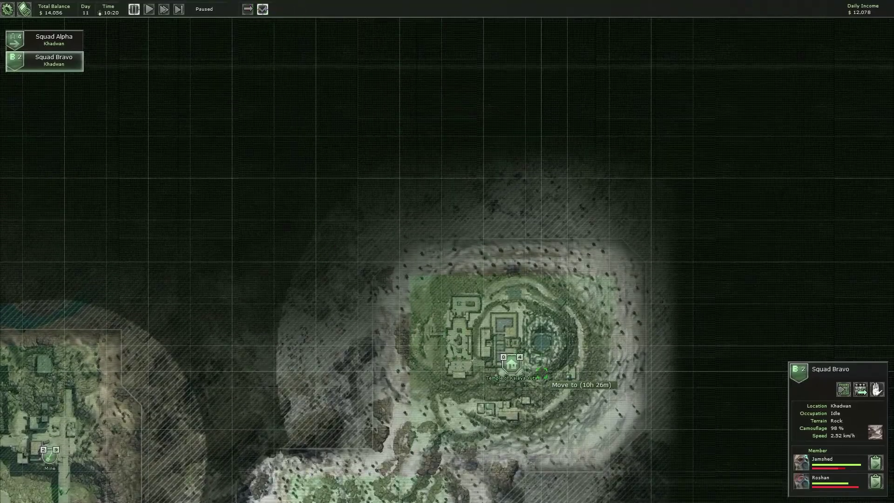
scroll("down", 3)
key("Down")
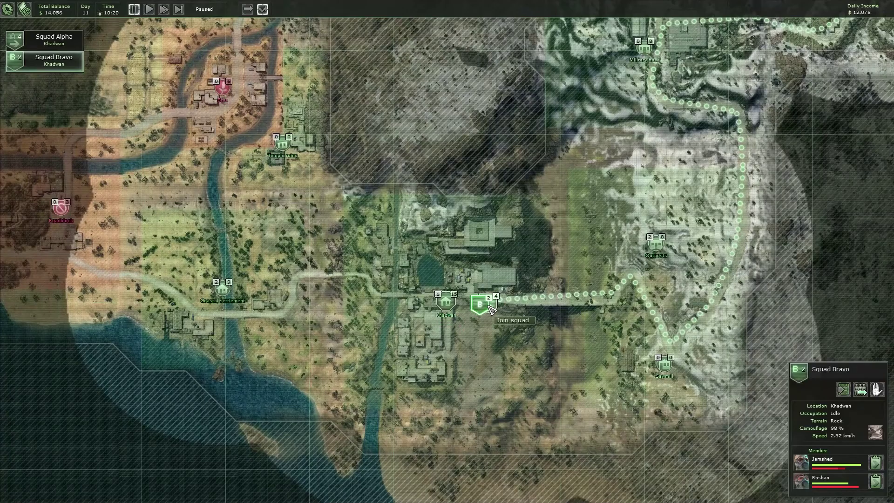
left_click(489, 303)
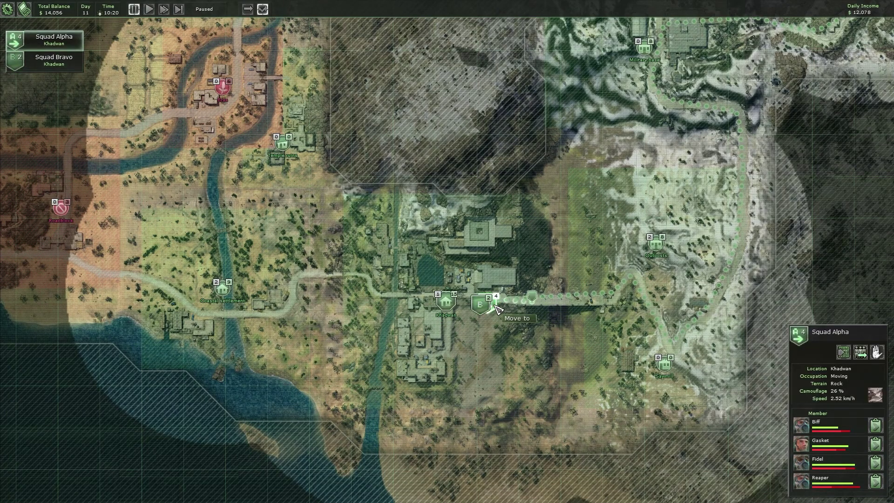
key("Up")
key("Left")
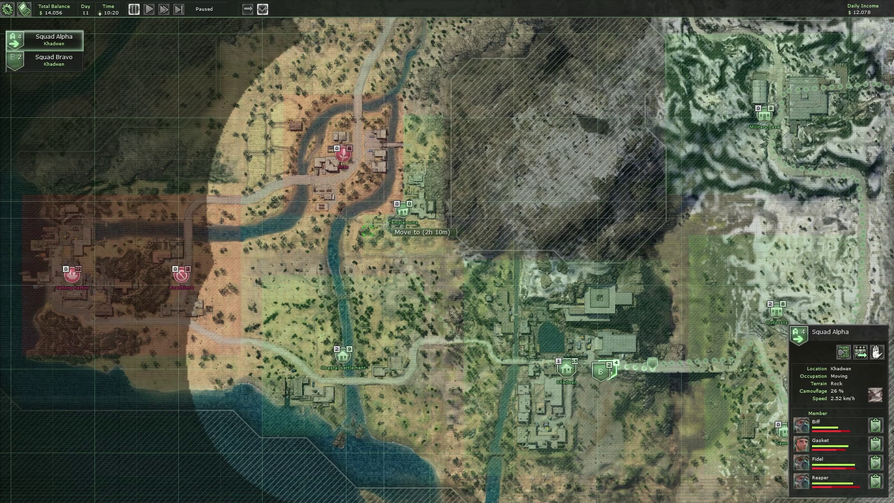
left_click(361, 236)
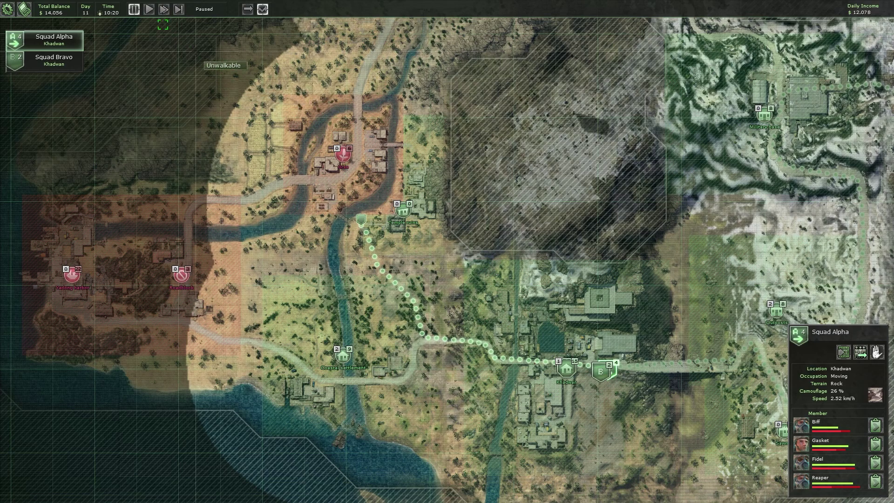
Run time at 8x while the squads travel, then return to normal speed and recentre on Alpha
left_click(162, 9)
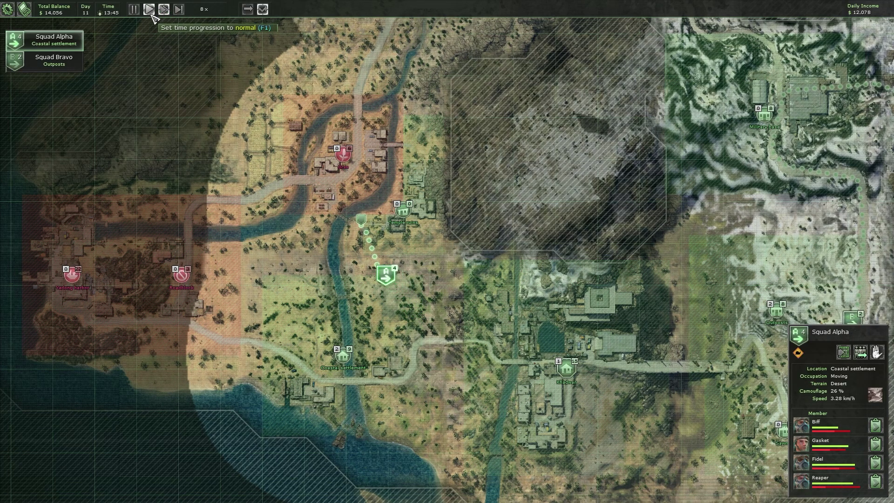
left_click(150, 10)
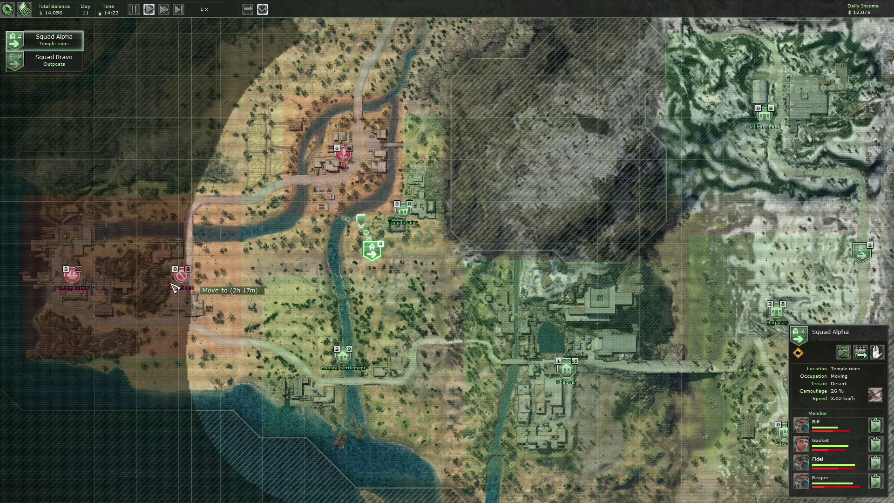
left_click_drag(84, 283, 826, 148)
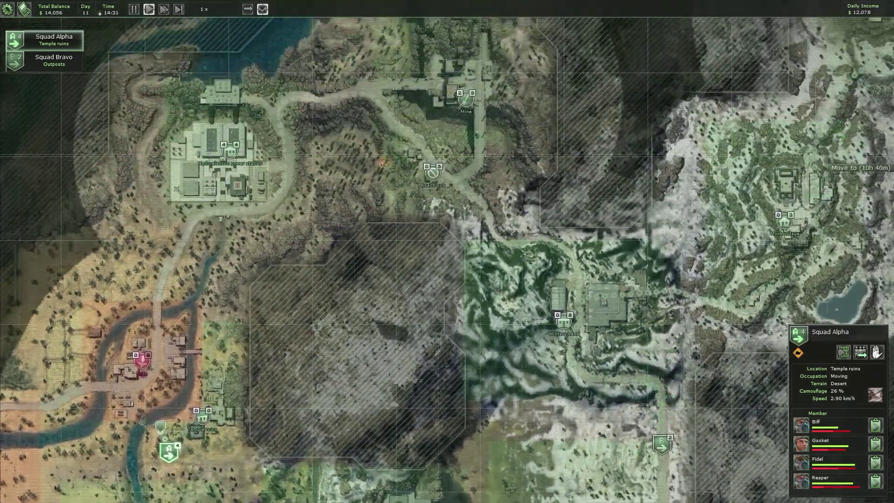
left_click_drag(210, 419, 510, 280)
scroll("up", 3)
left_click_drag(510, 324, 481, 308)
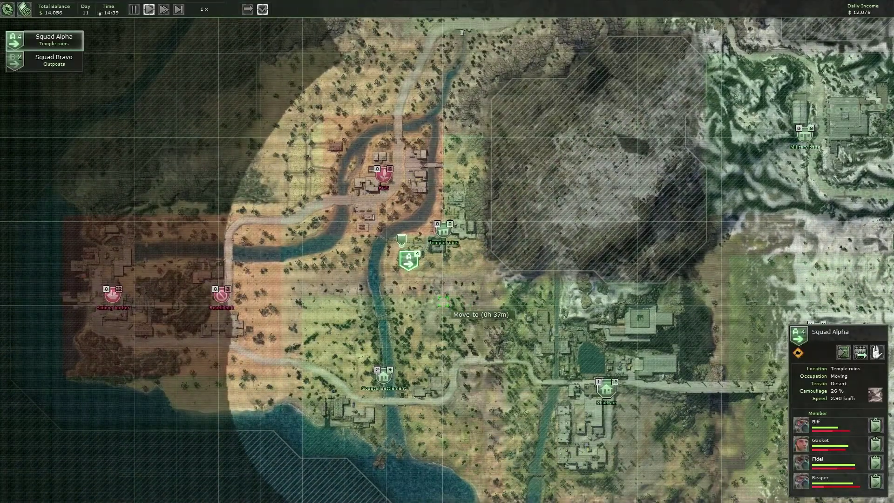